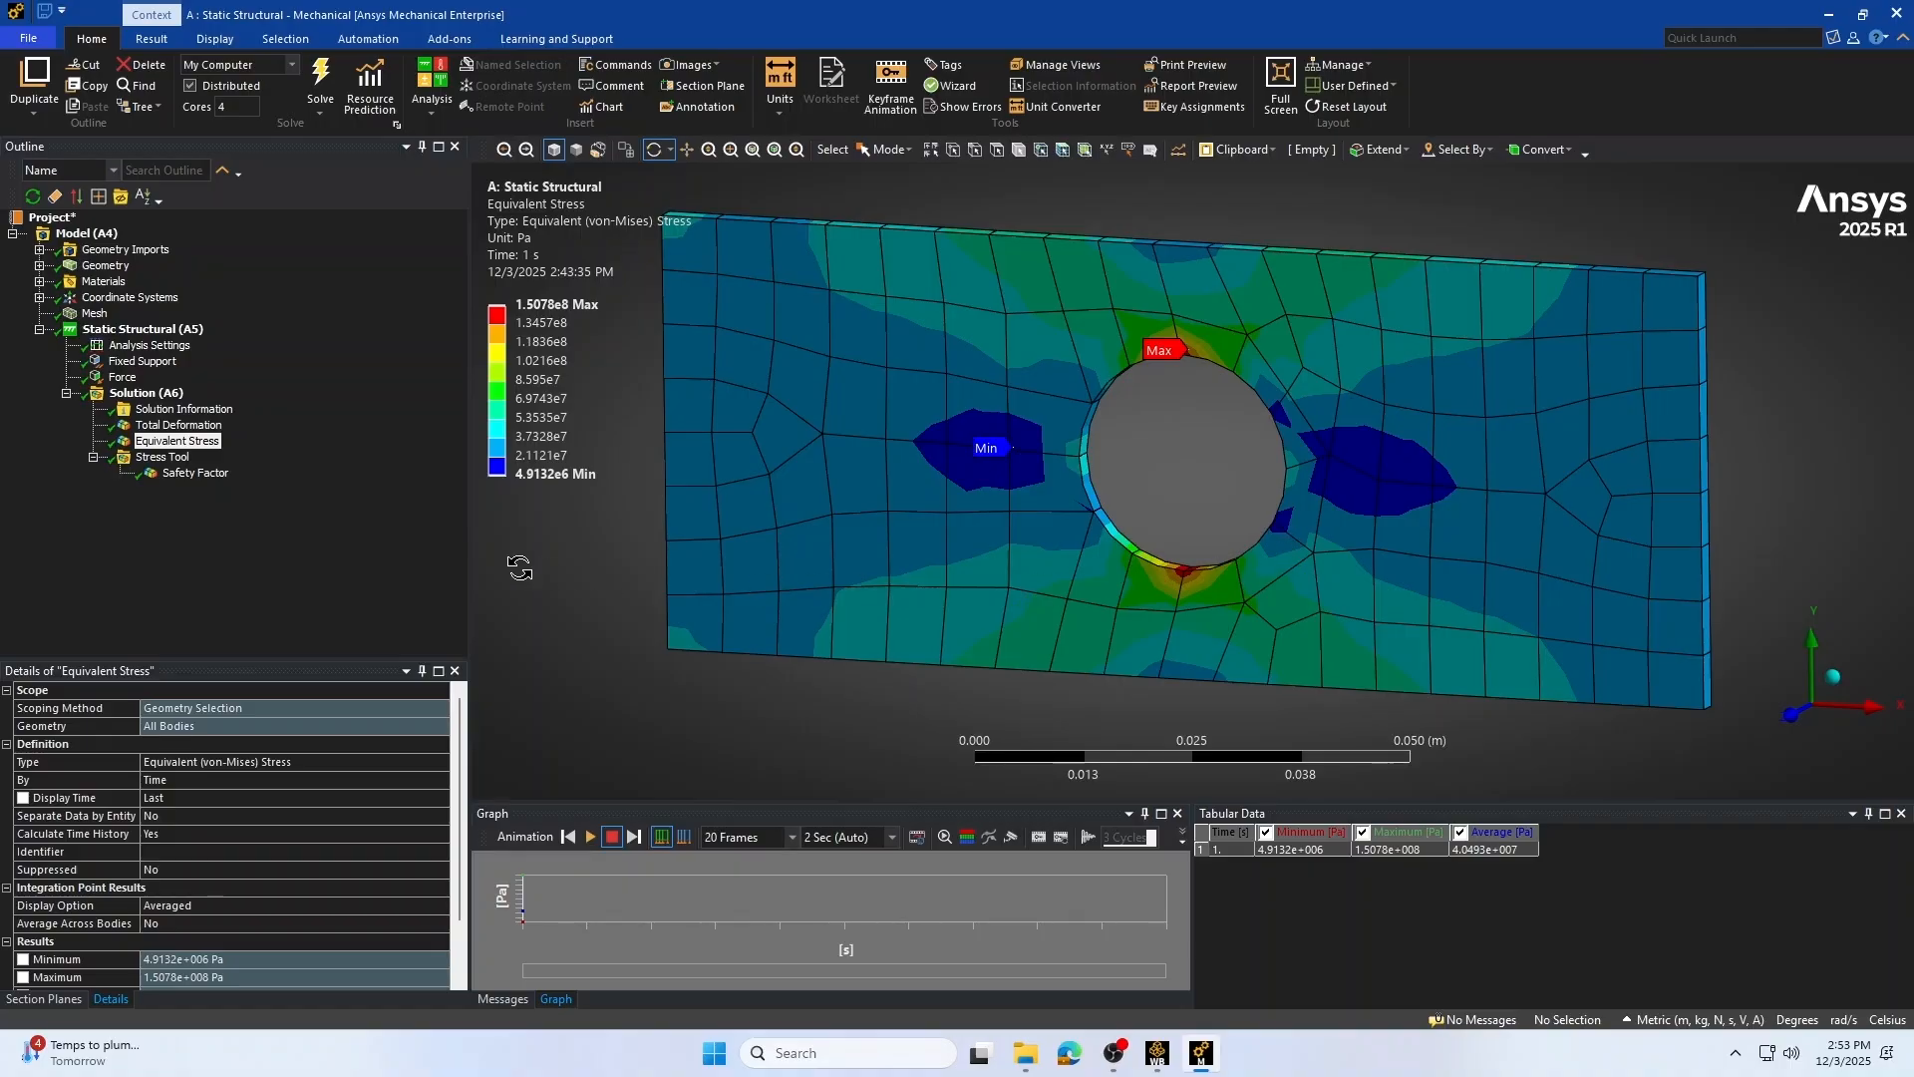
Review the plate's fixed support, force, Structural Steel material properties and current mesh
left_click(143, 361)
middle_click_drag(682, 344, 782, 321)
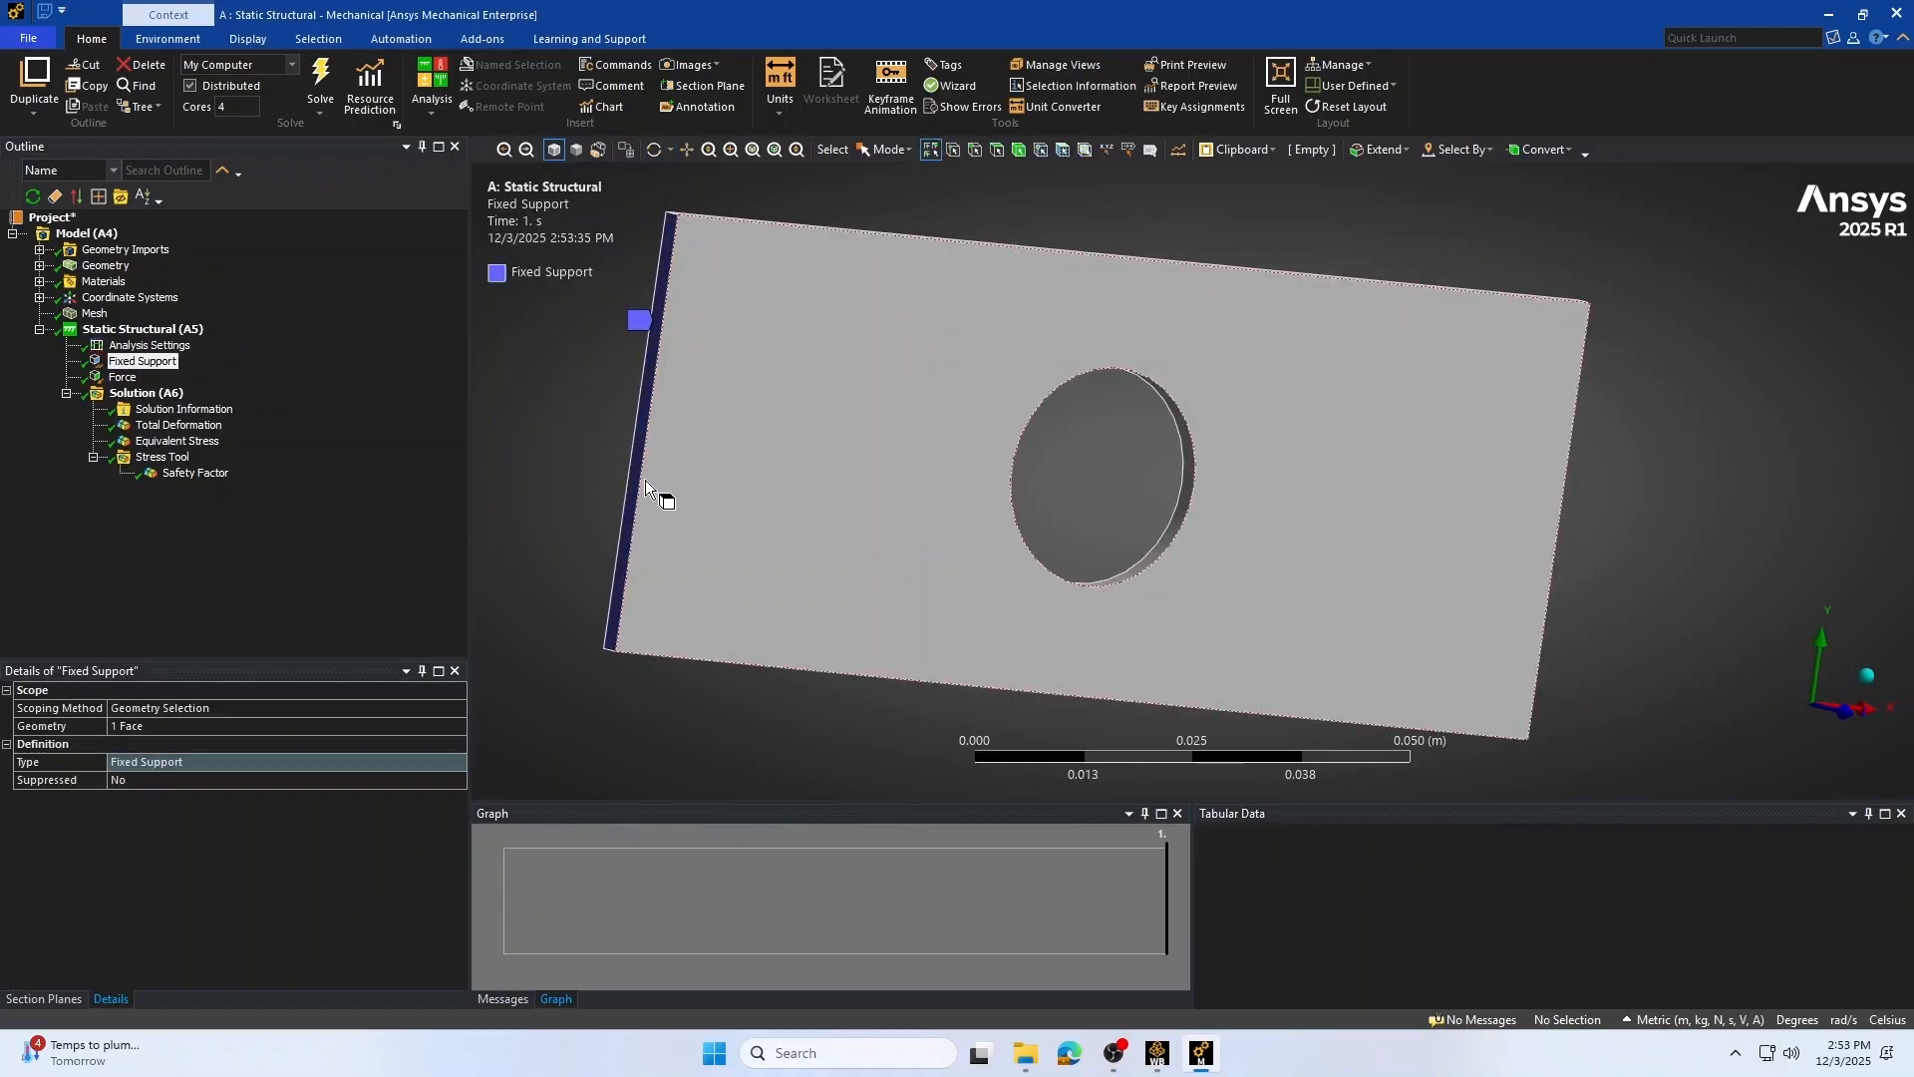
left_click(122, 377)
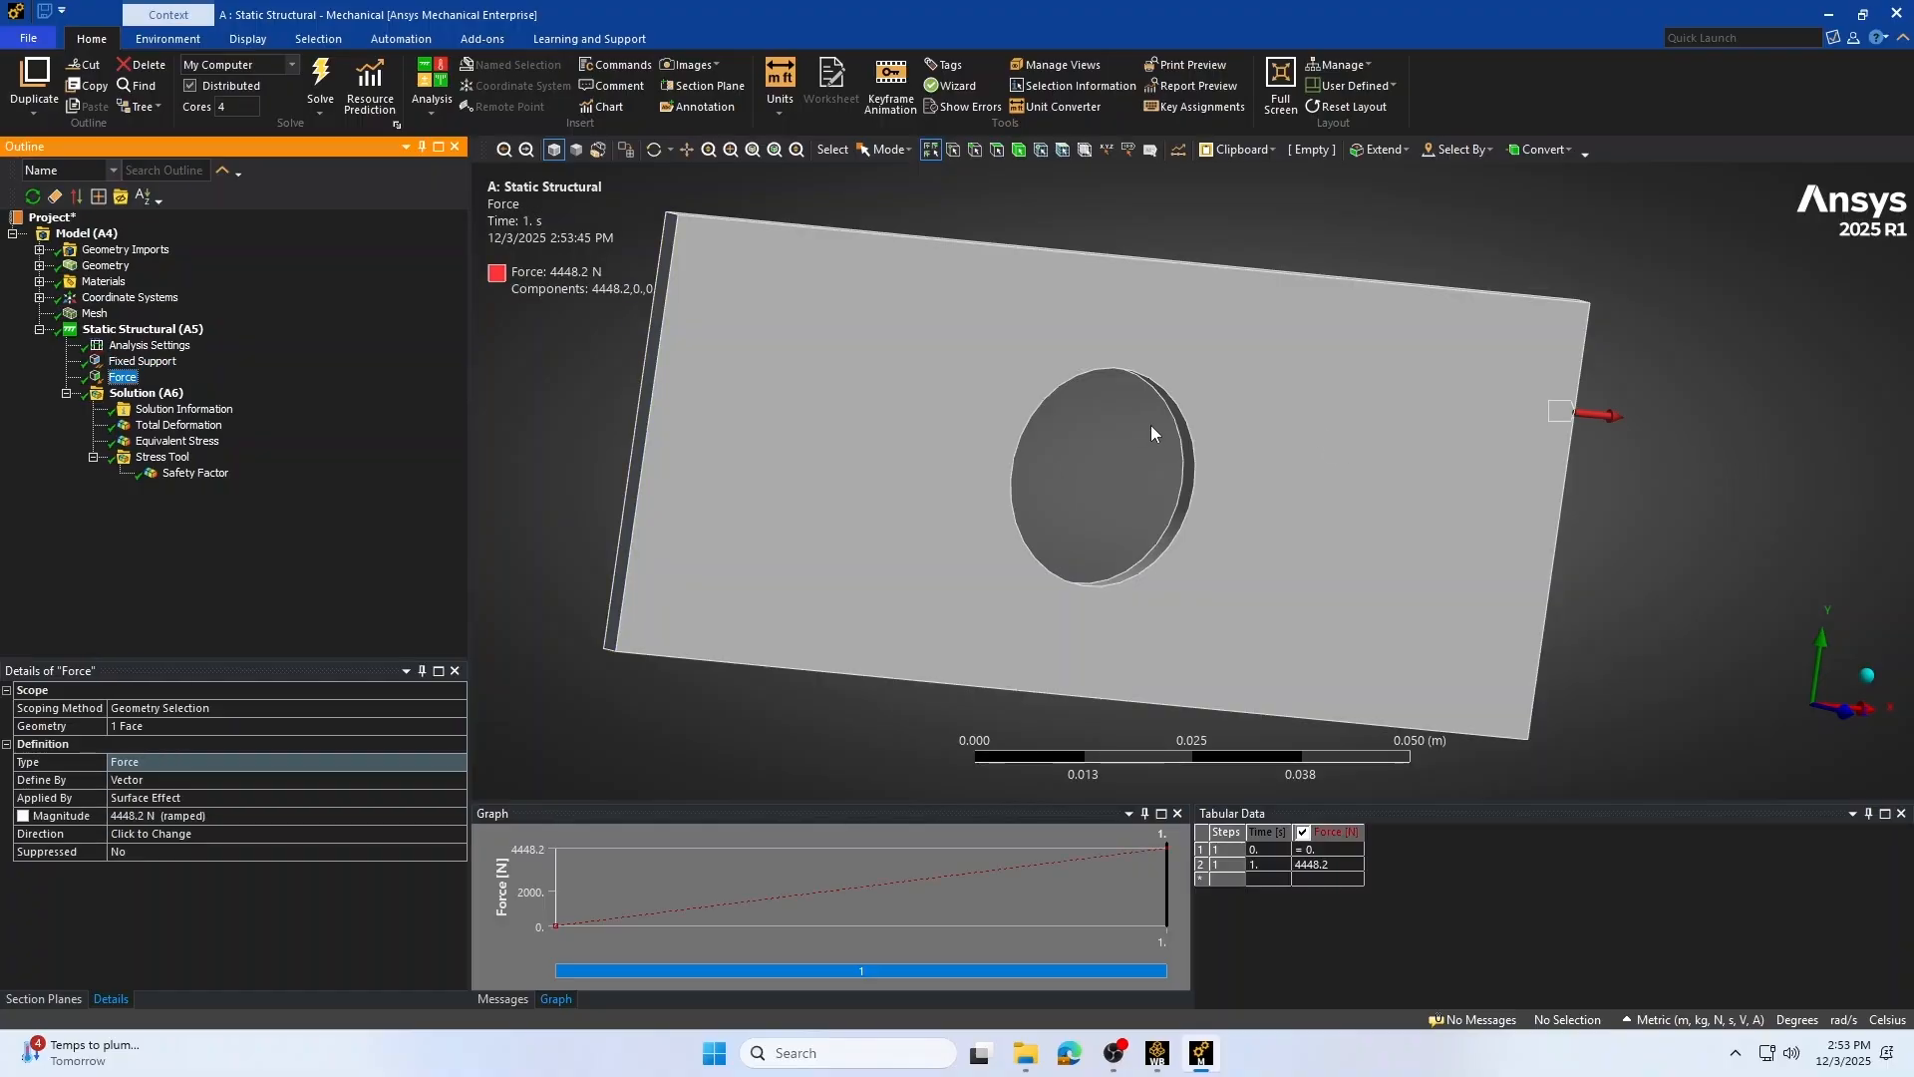
middle_click_drag(1151, 425, 1026, 426)
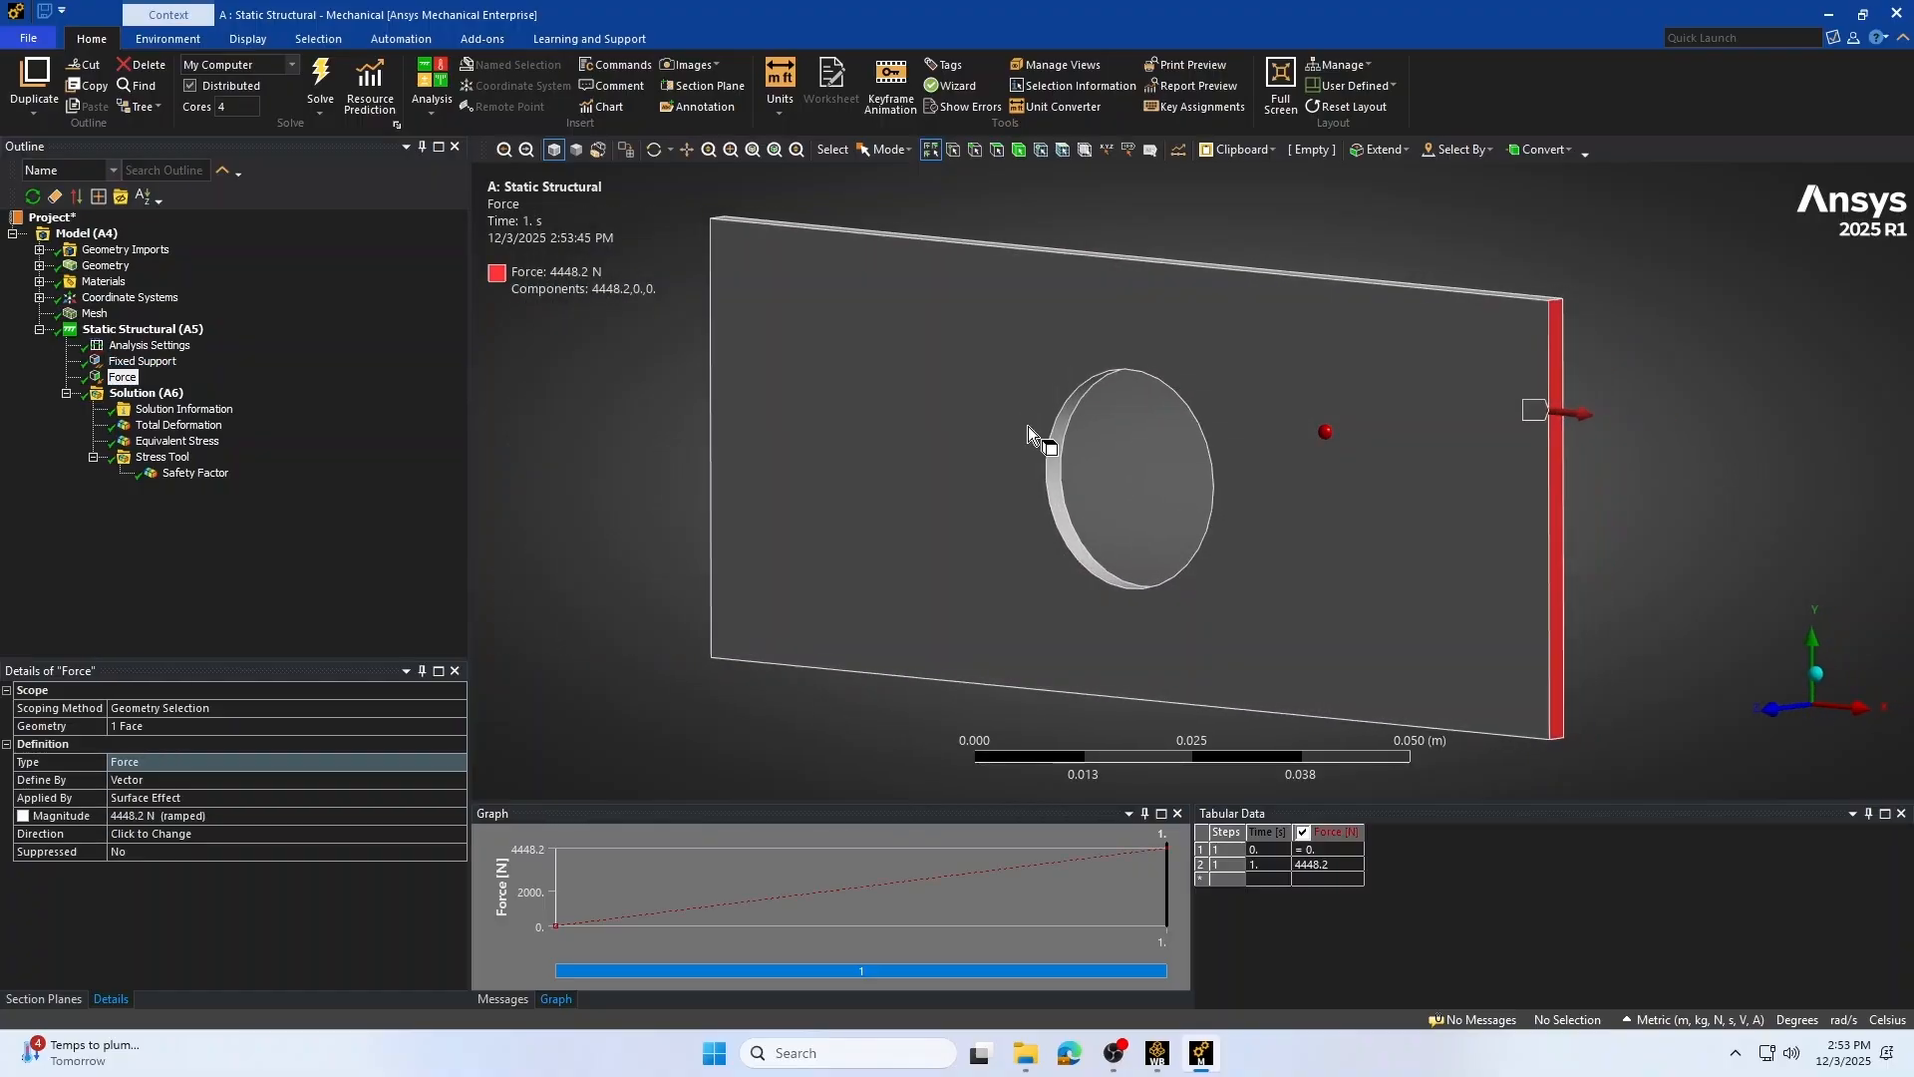
left_click(39, 266)
left_click(159, 282)
left_click(39, 298)
left_click(145, 313)
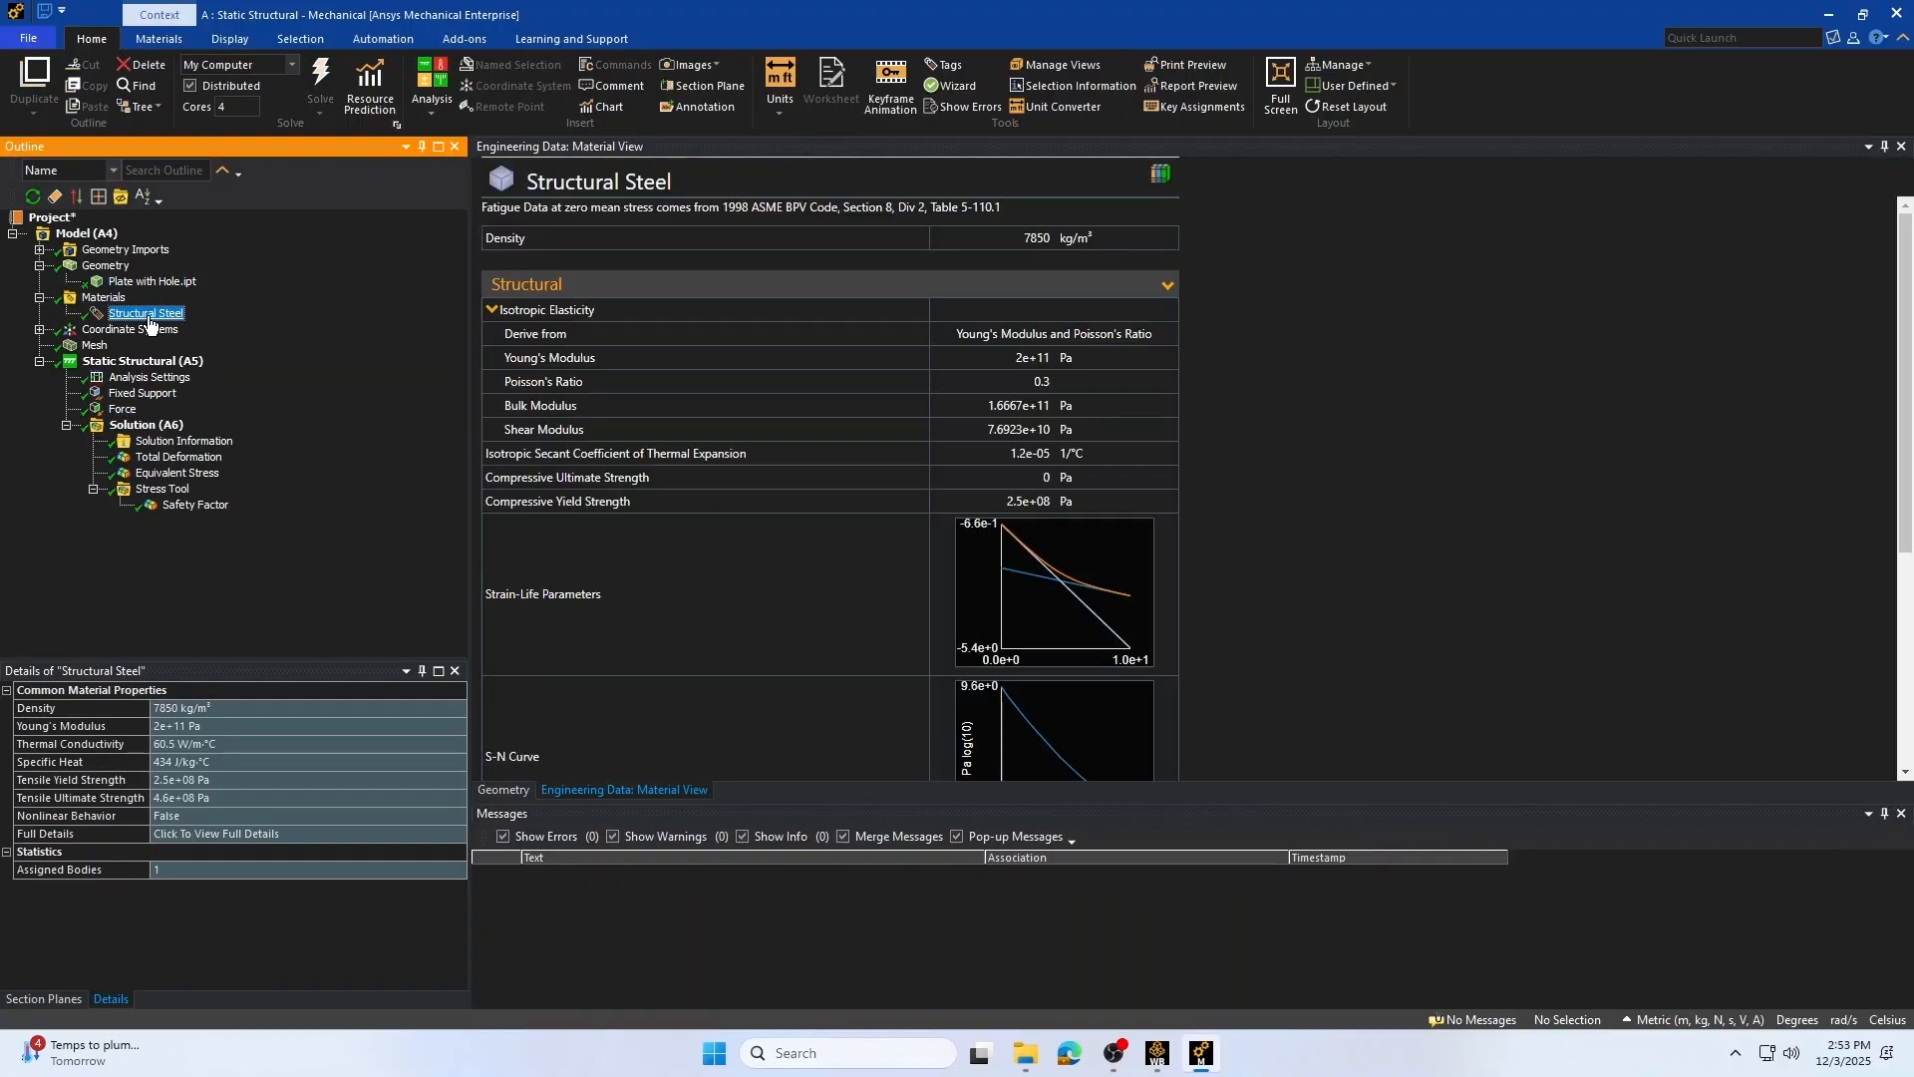
left_click(93, 345)
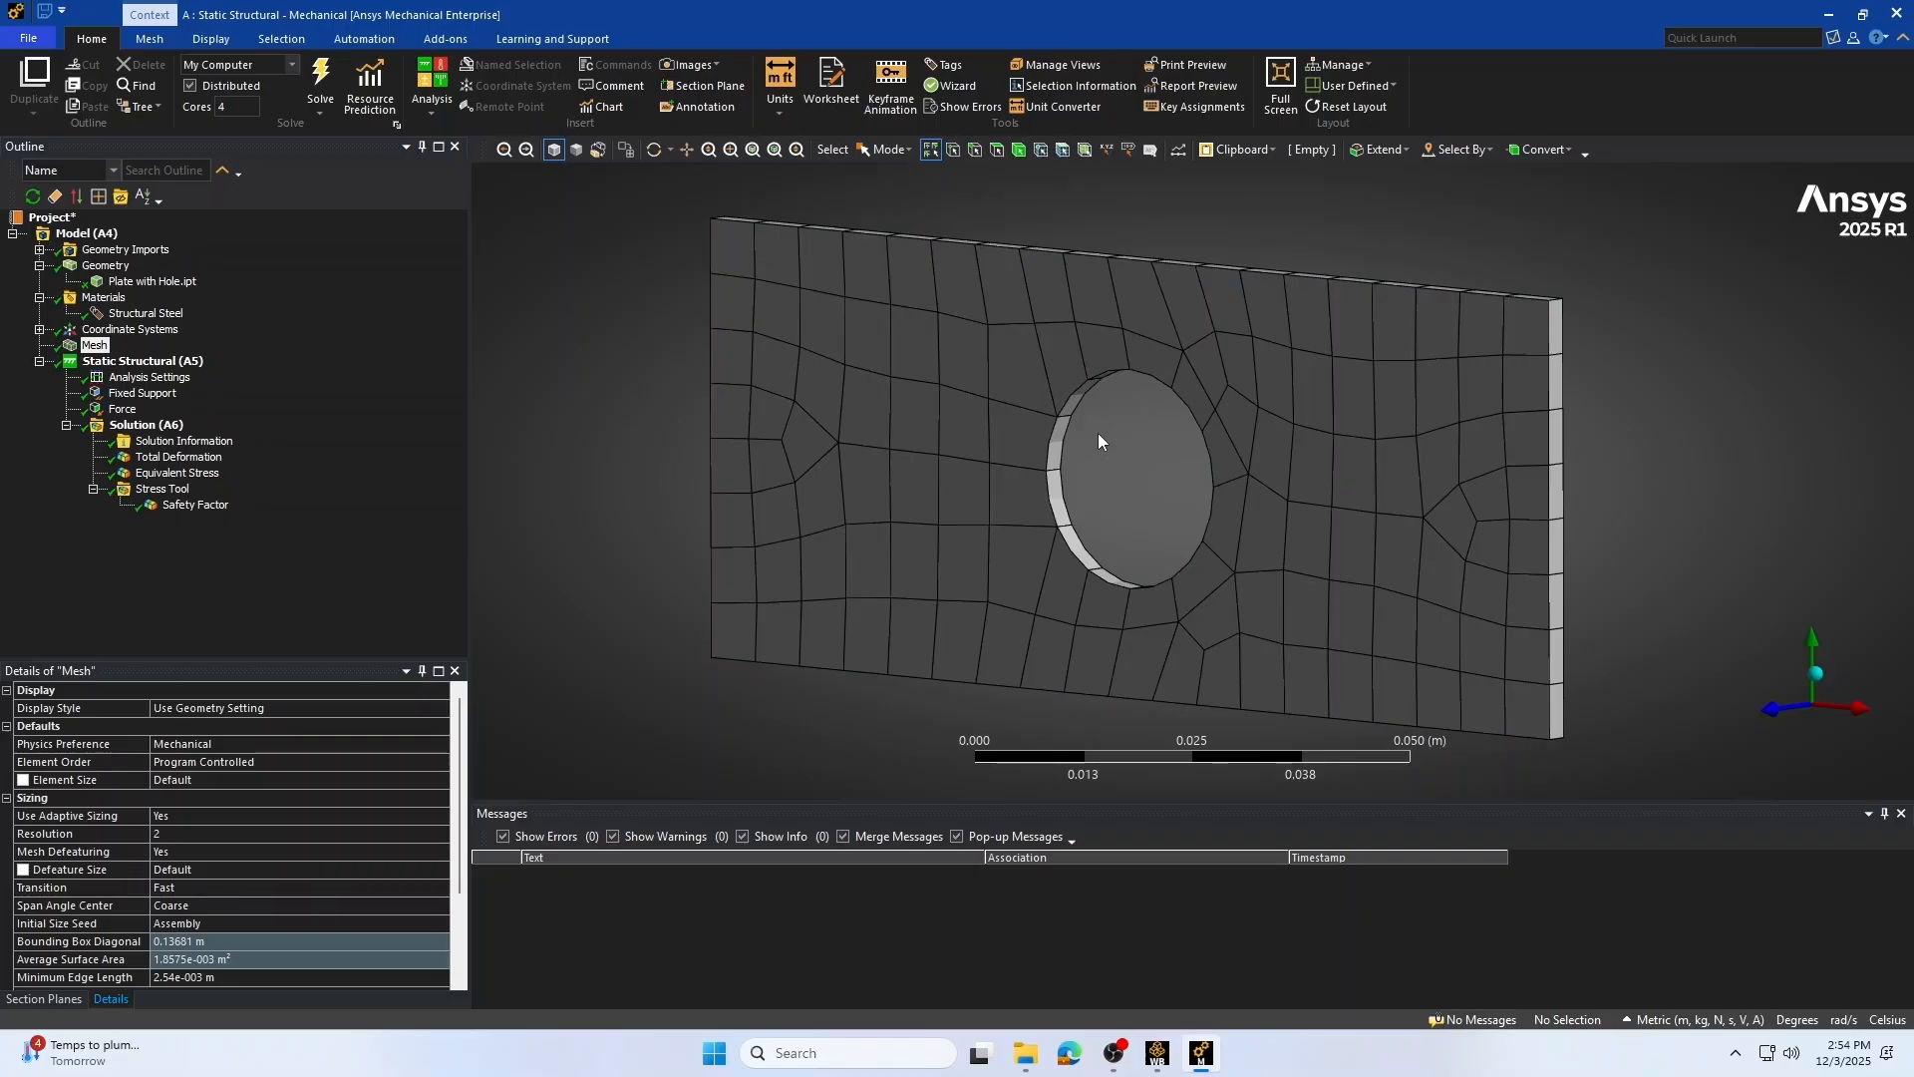
Switch to Excel with a blank workbook and dismiss the recovered documents list
left_click(843, 1053)
left_click(933, 429)
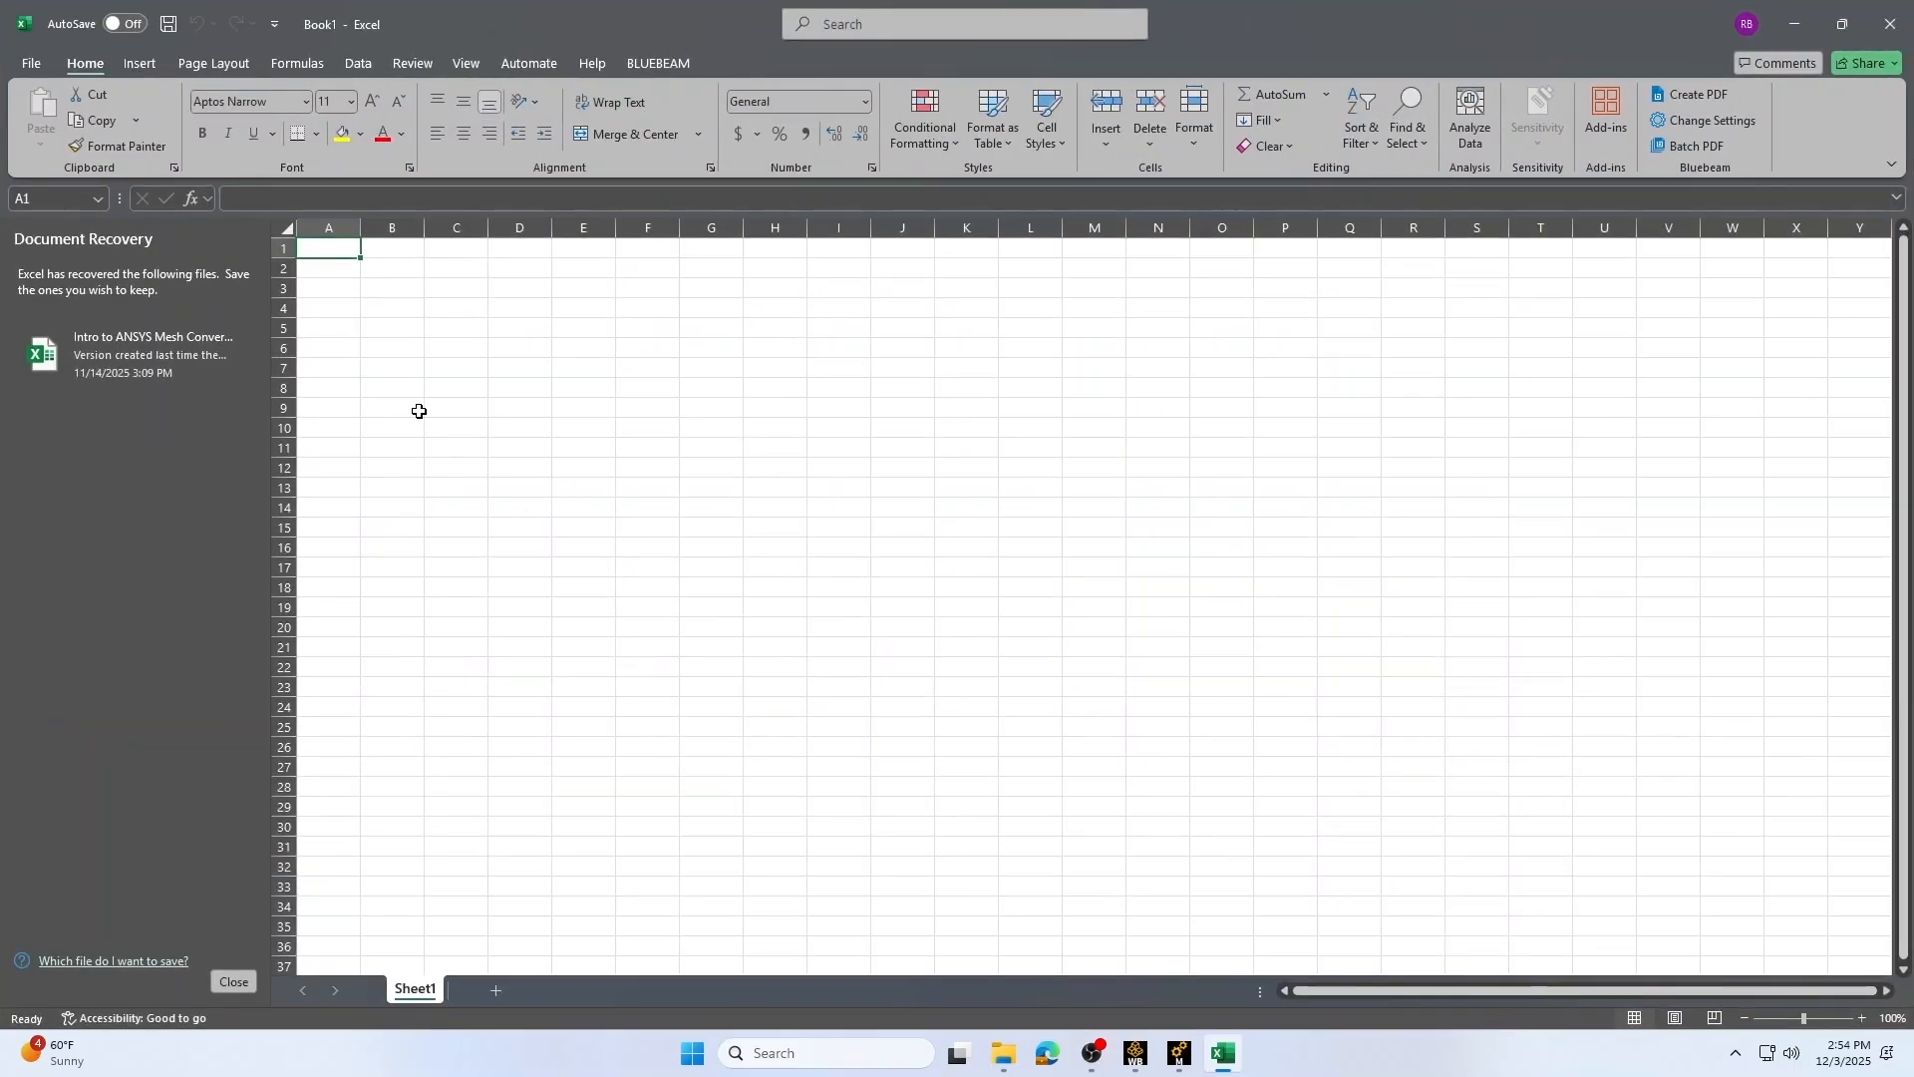
left_click(233, 981)
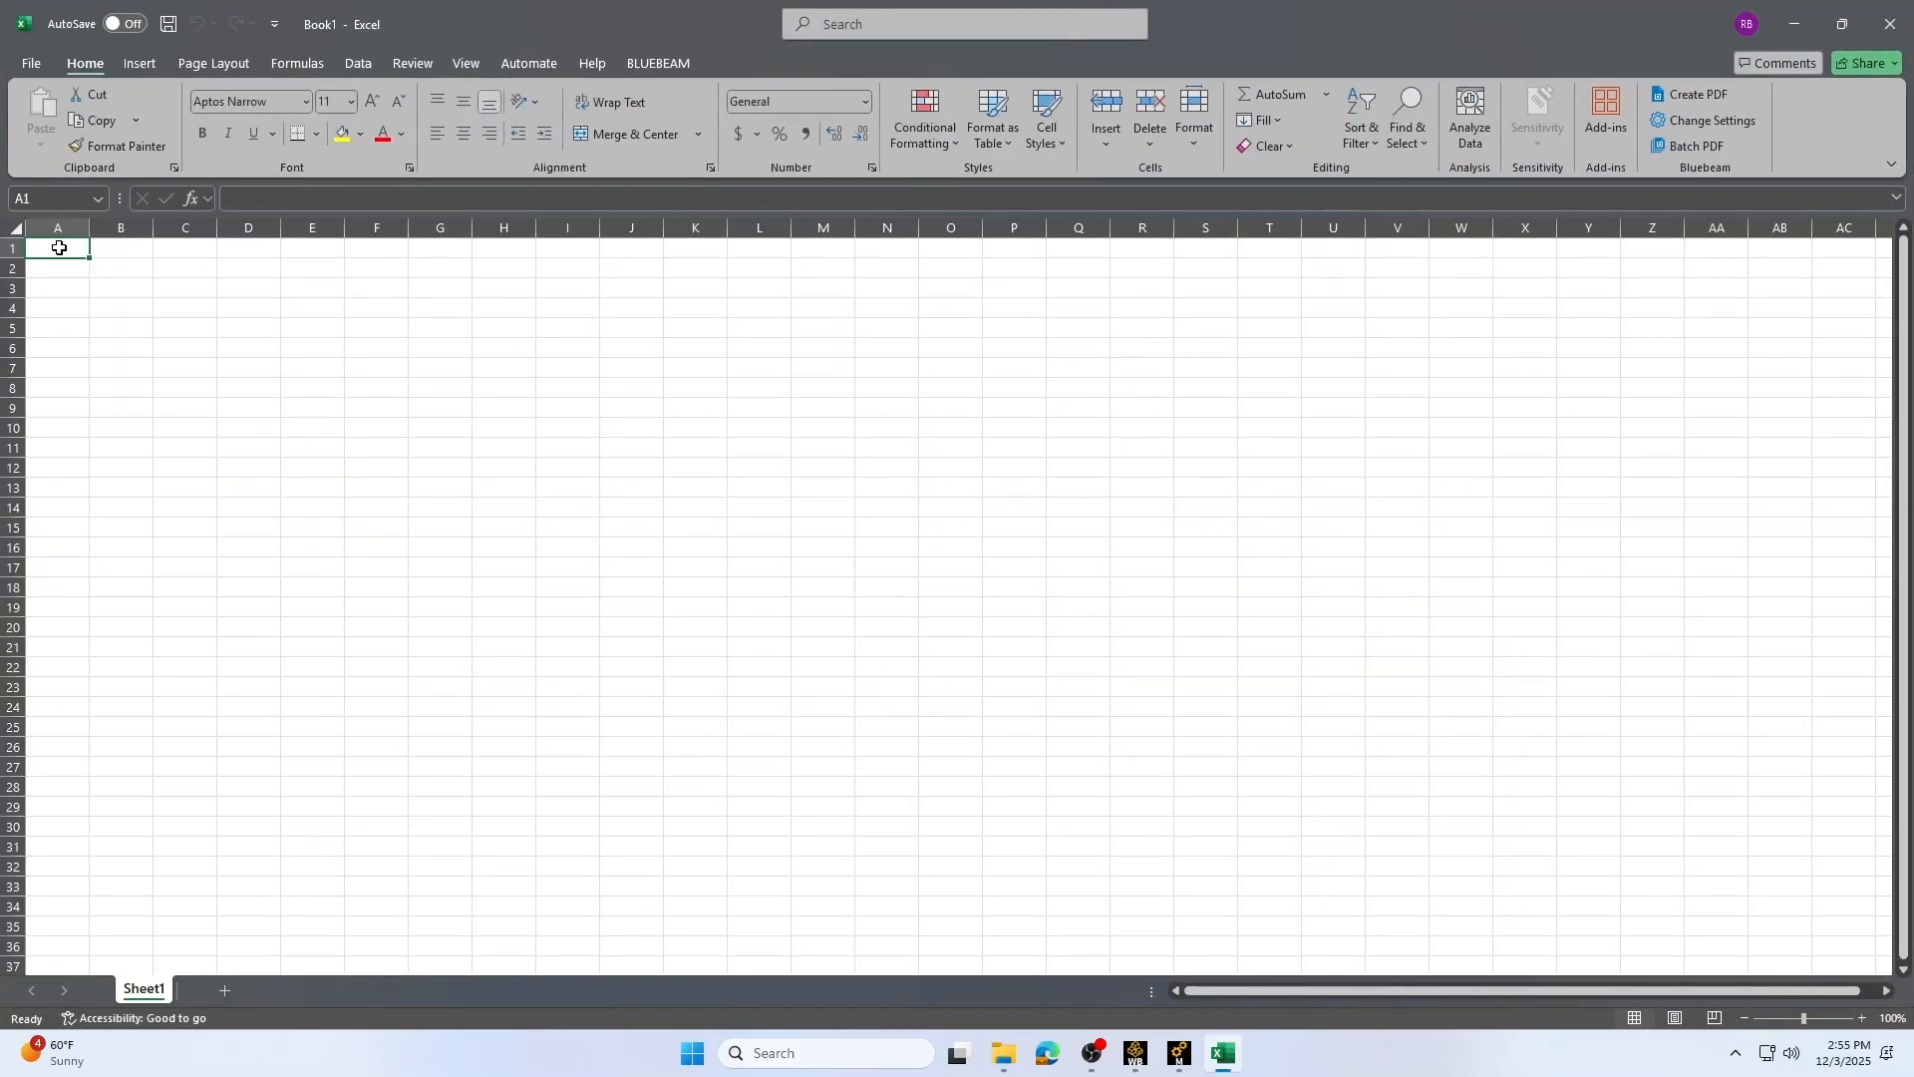
Enter the headers Resolution, # of Nodes, # of Elements, Max Stress and Max Deformation in cells A1 to E1
type("Resol")
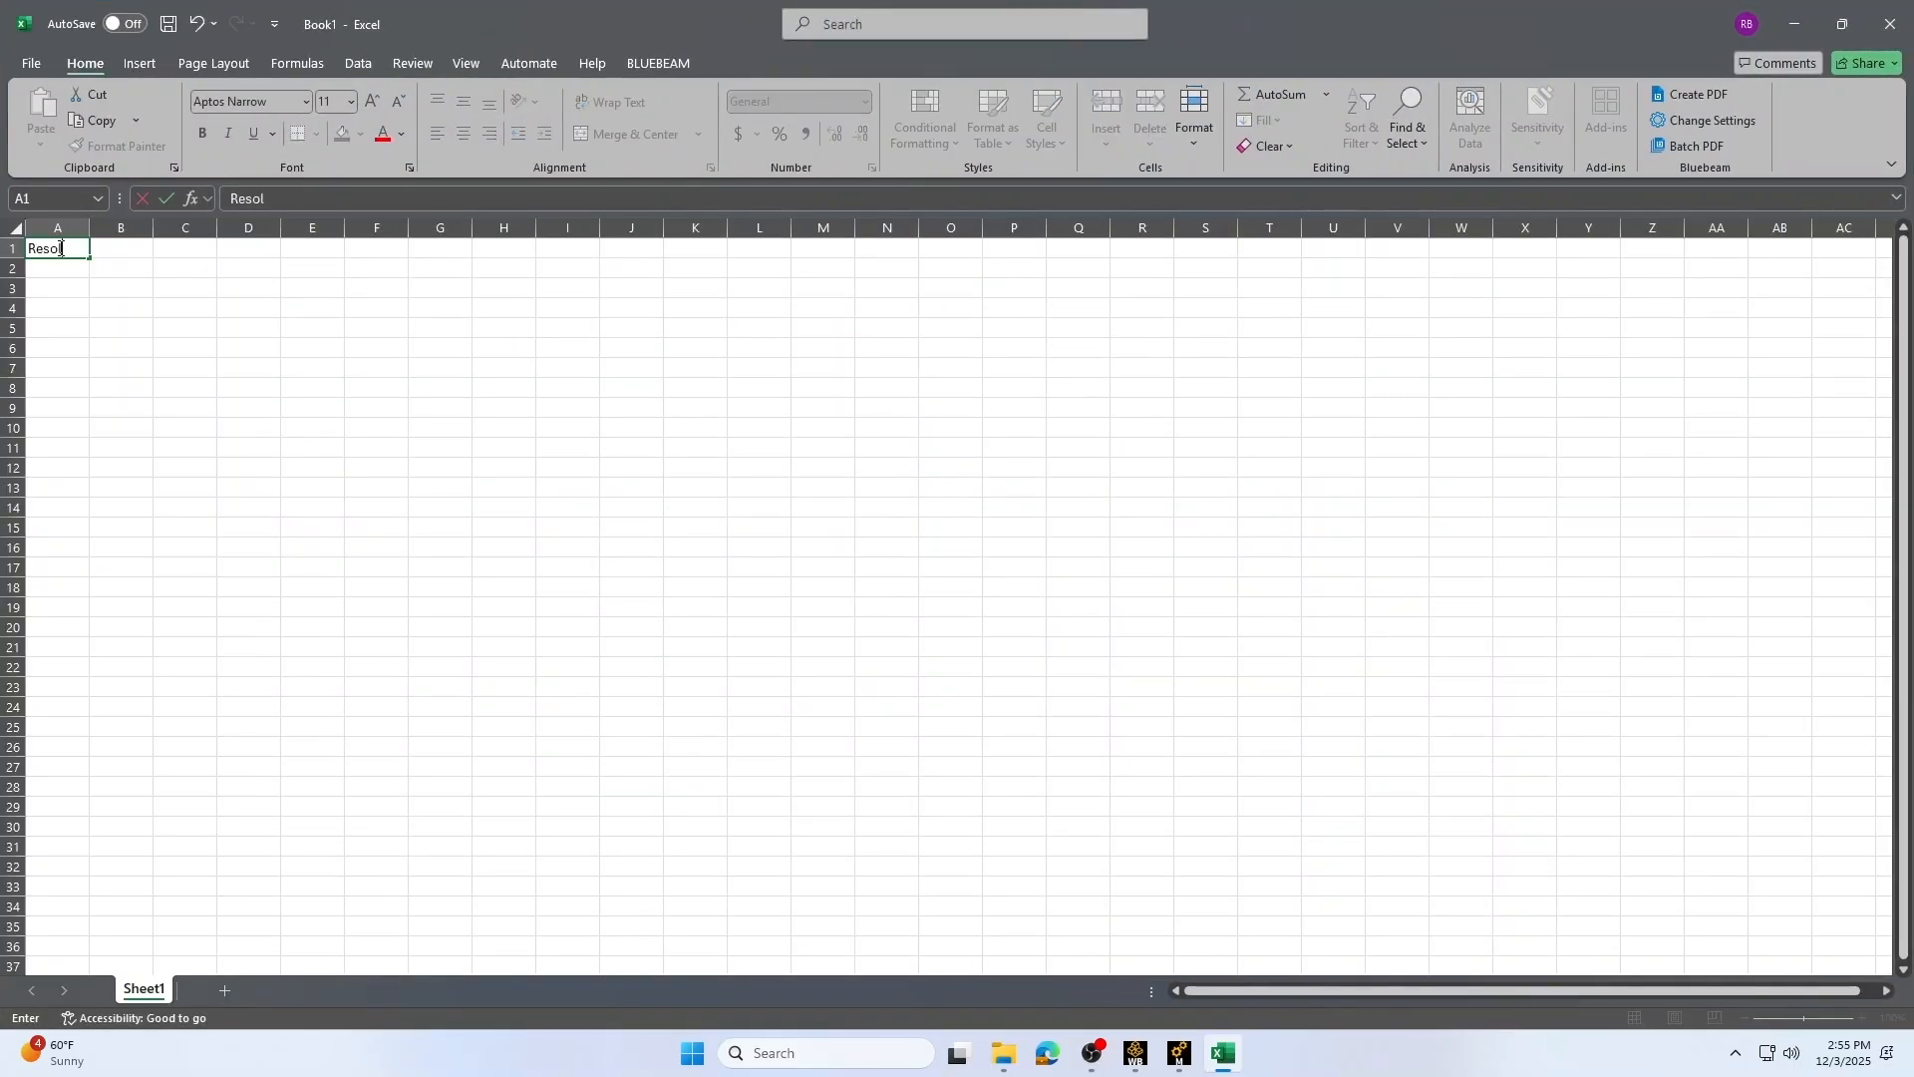
type("ution")
key("Tab")
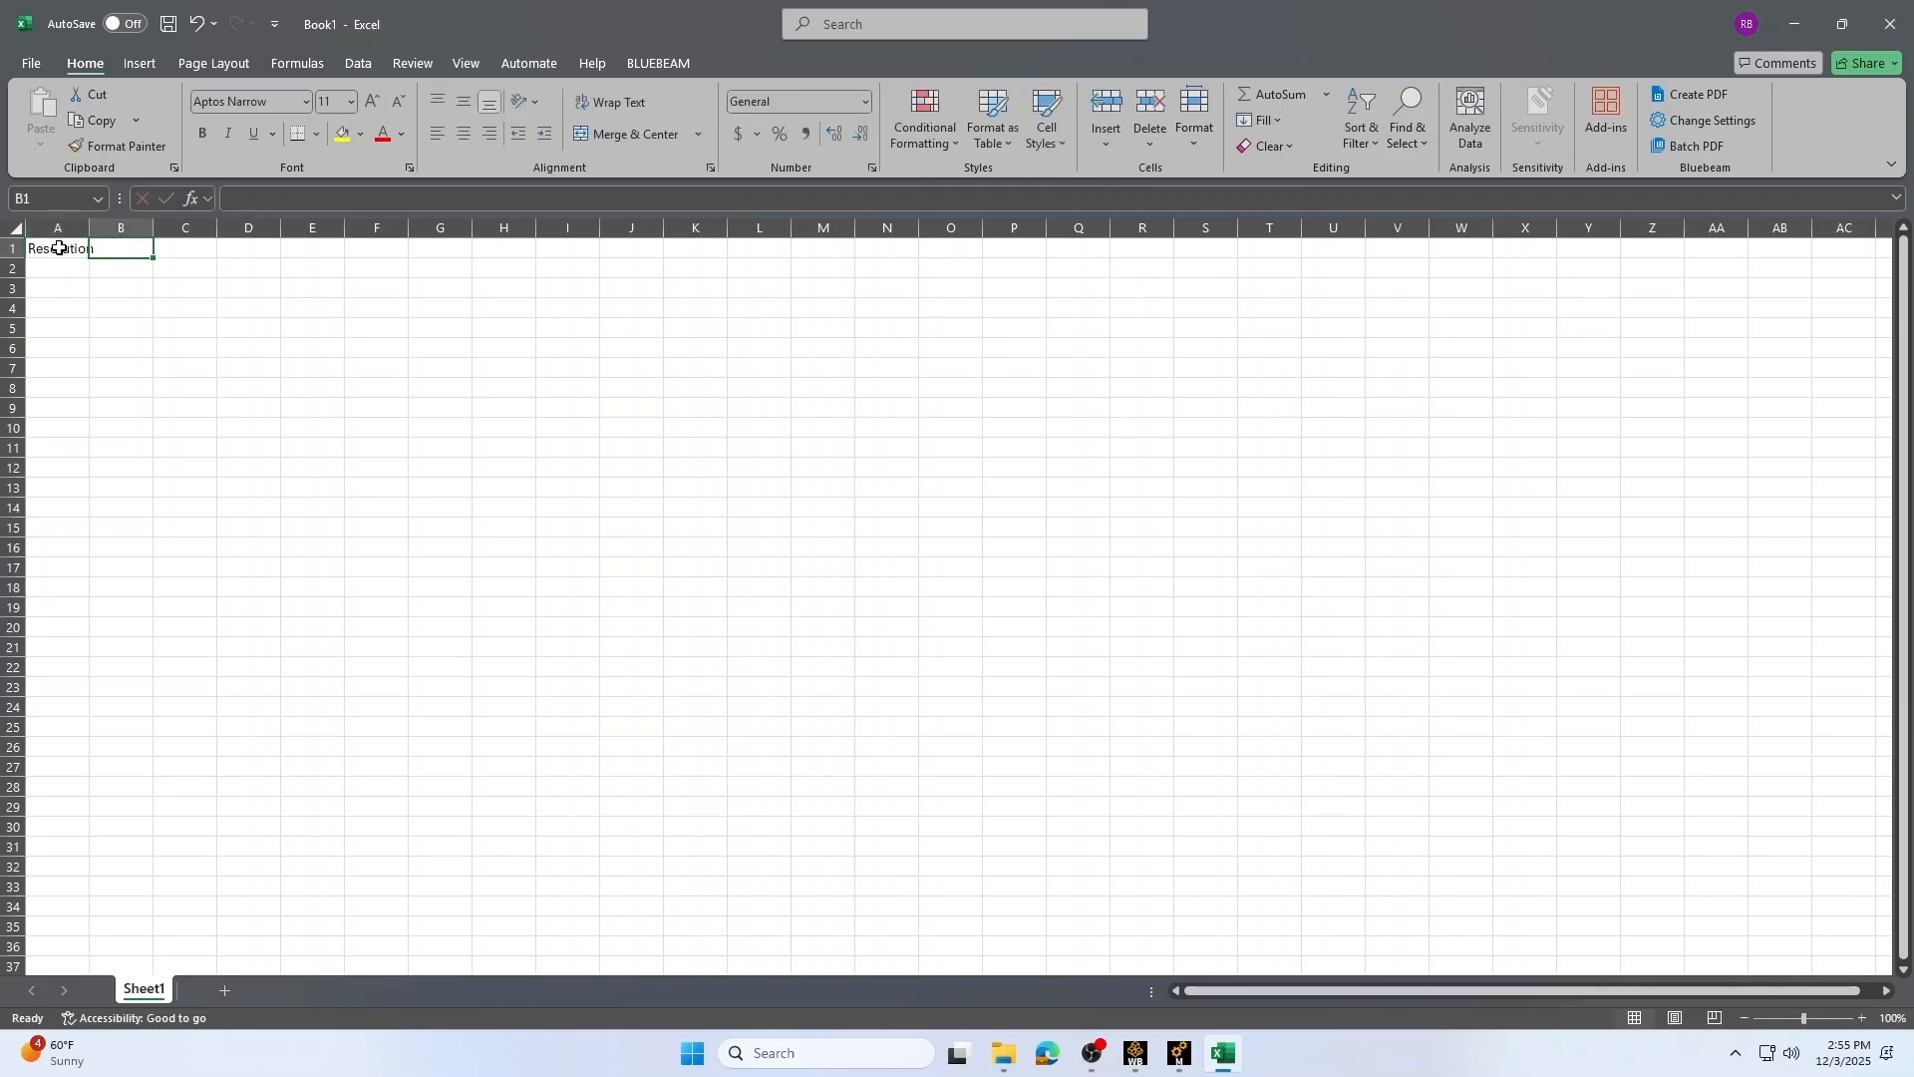
type("#")
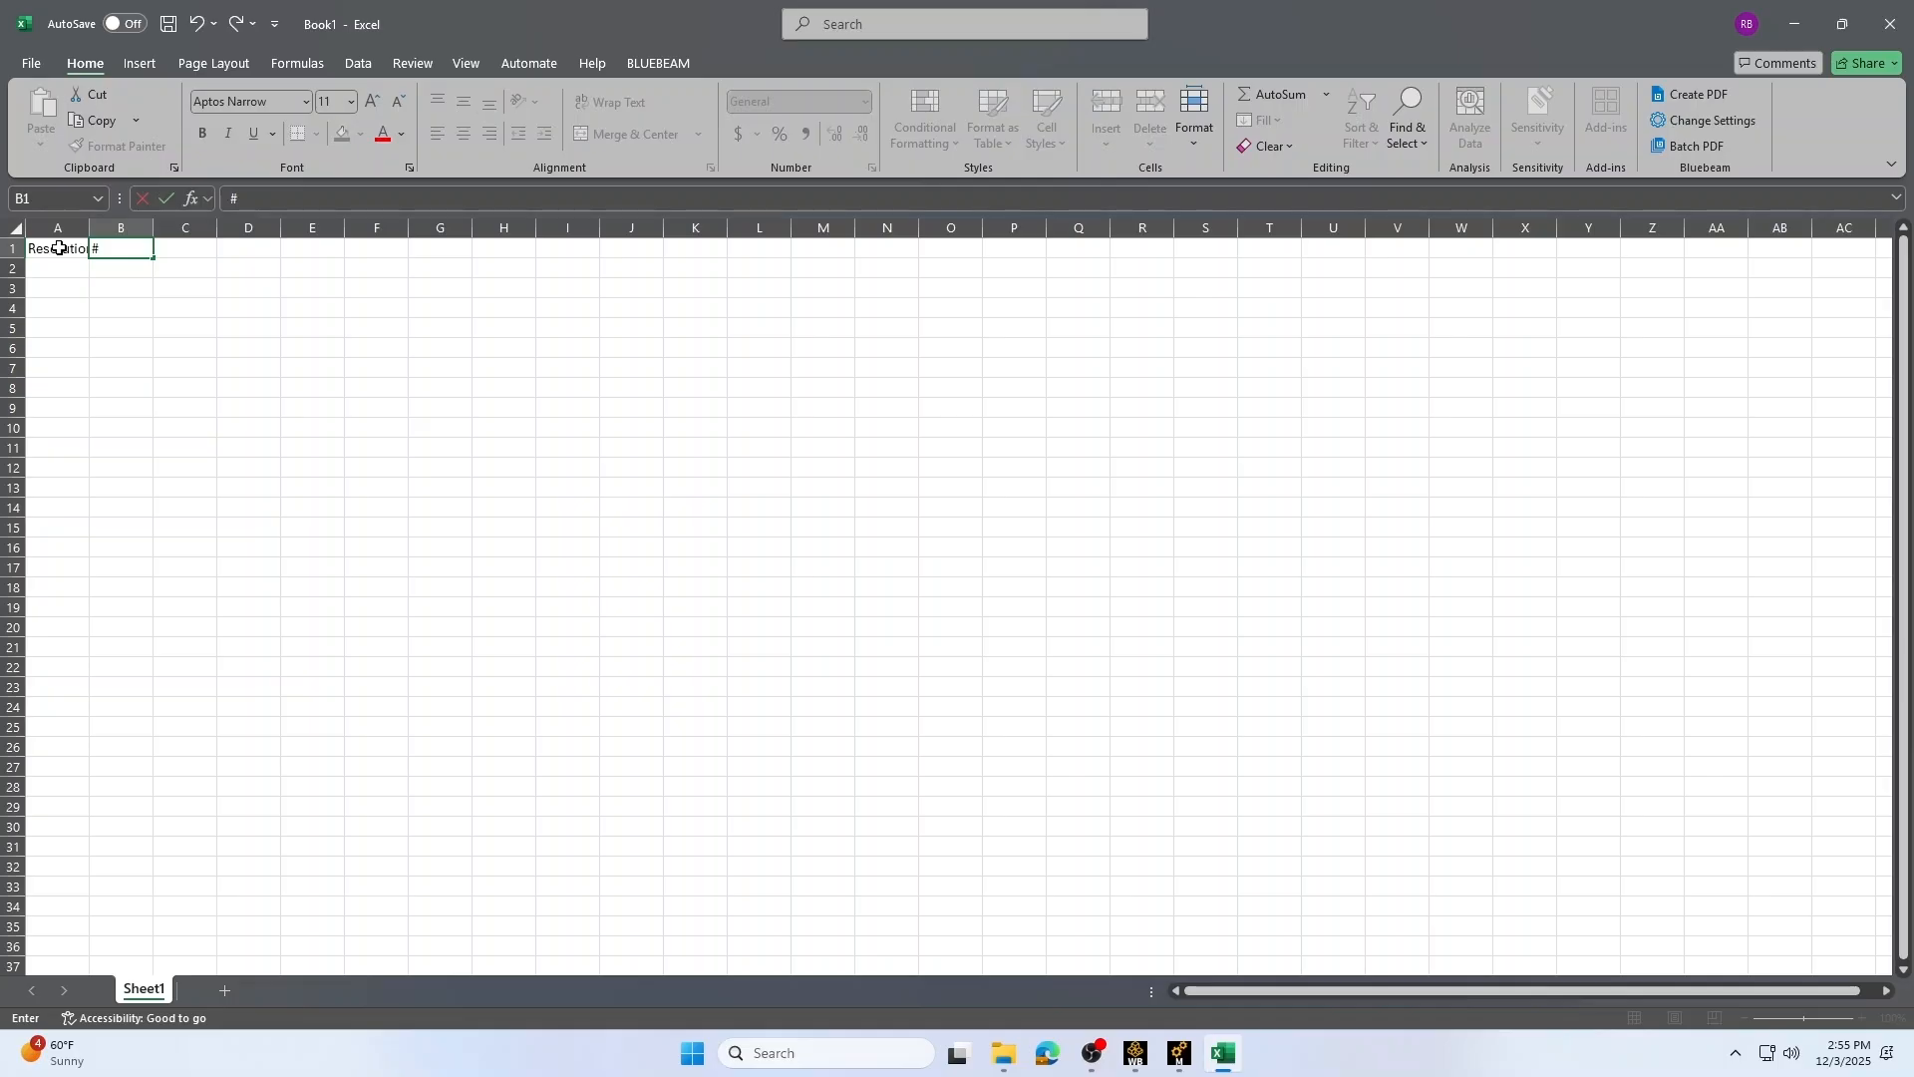
type(" of Nodes")
key("Tab")
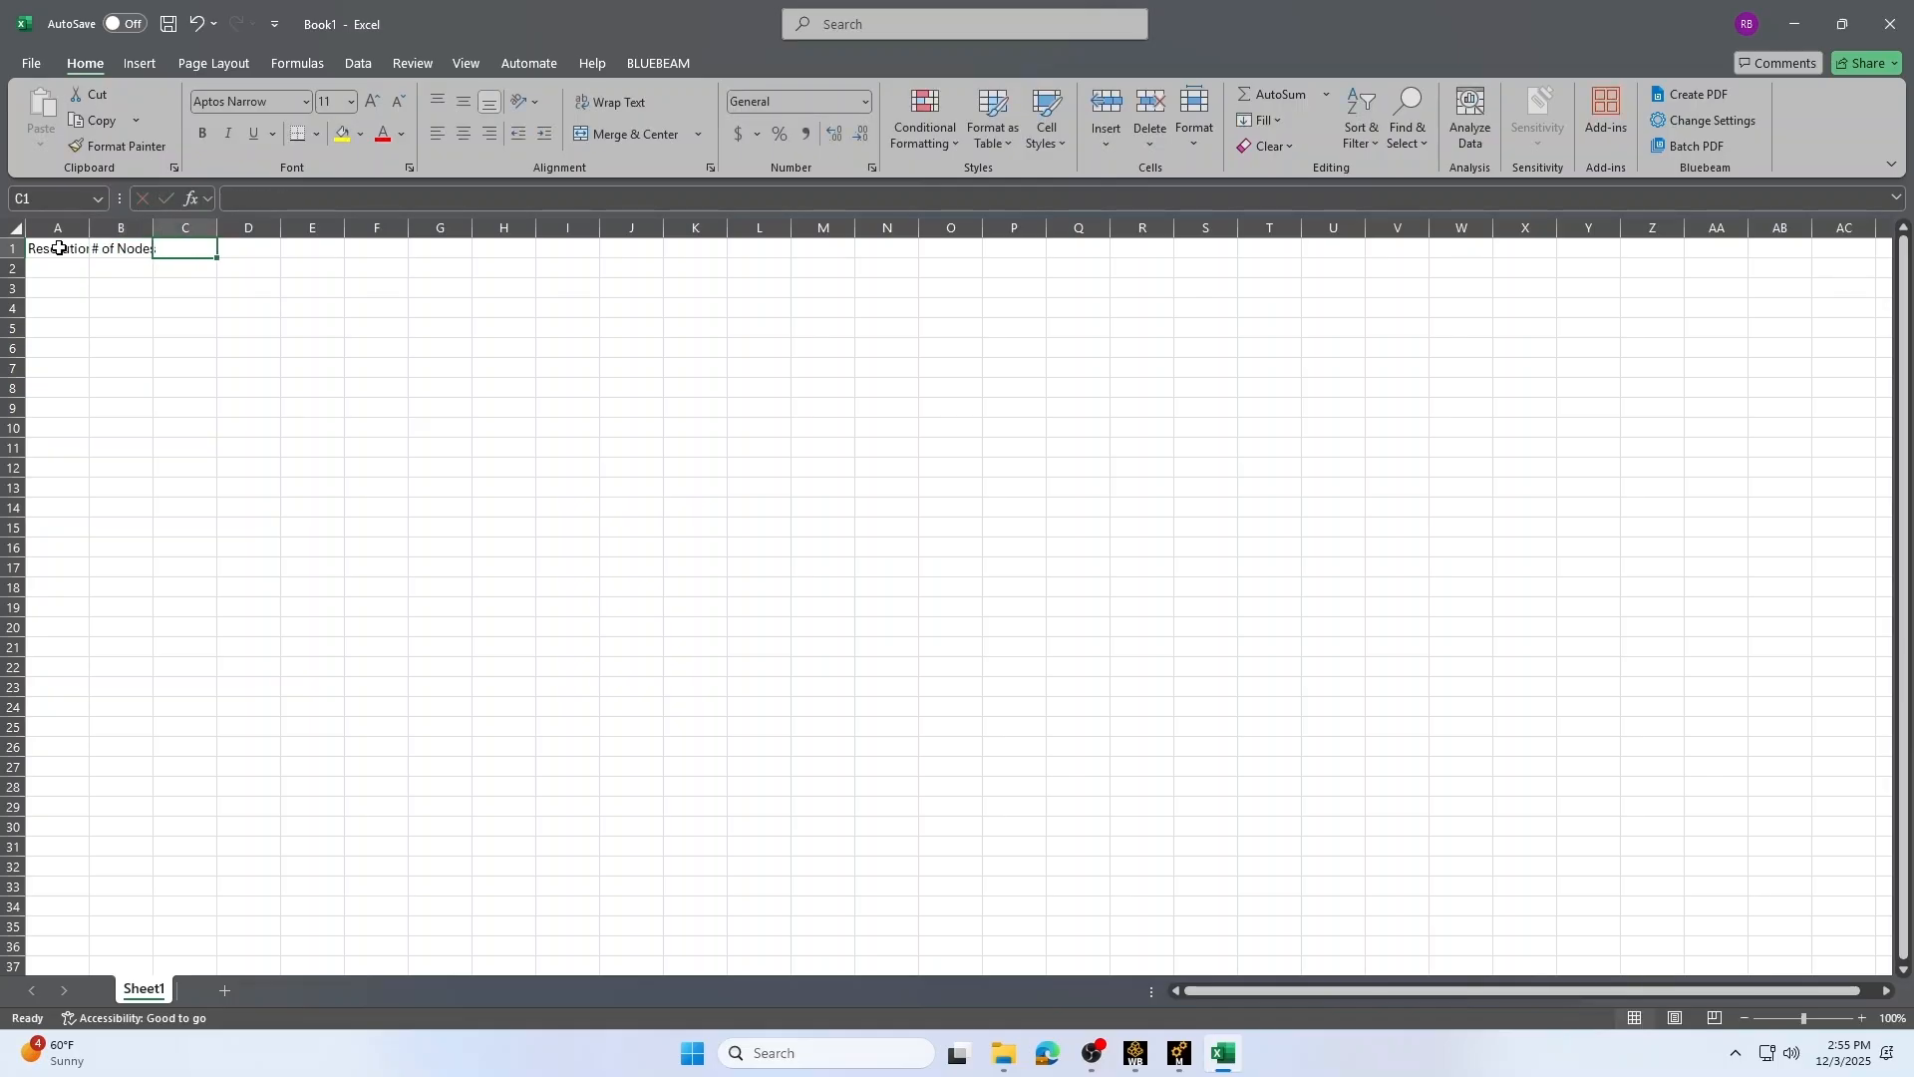
type("# of Elements")
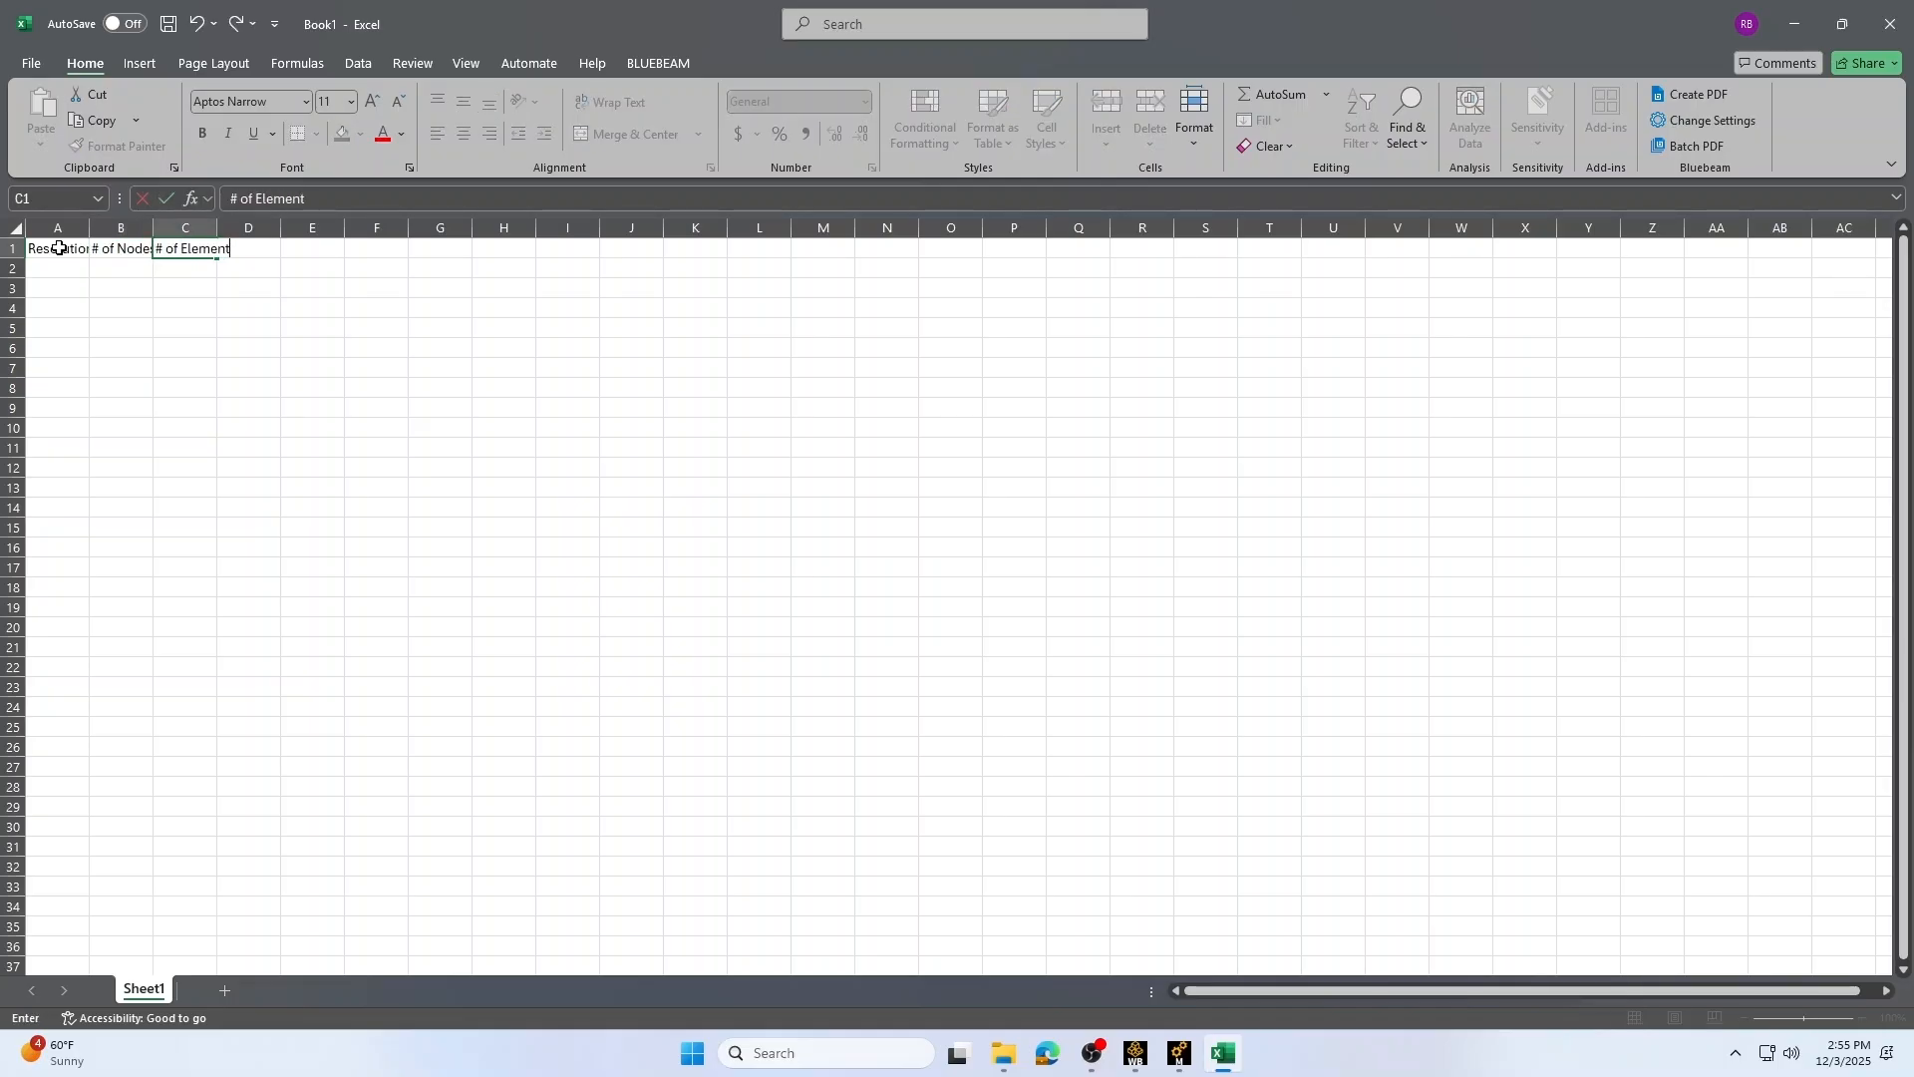
key("Tab")
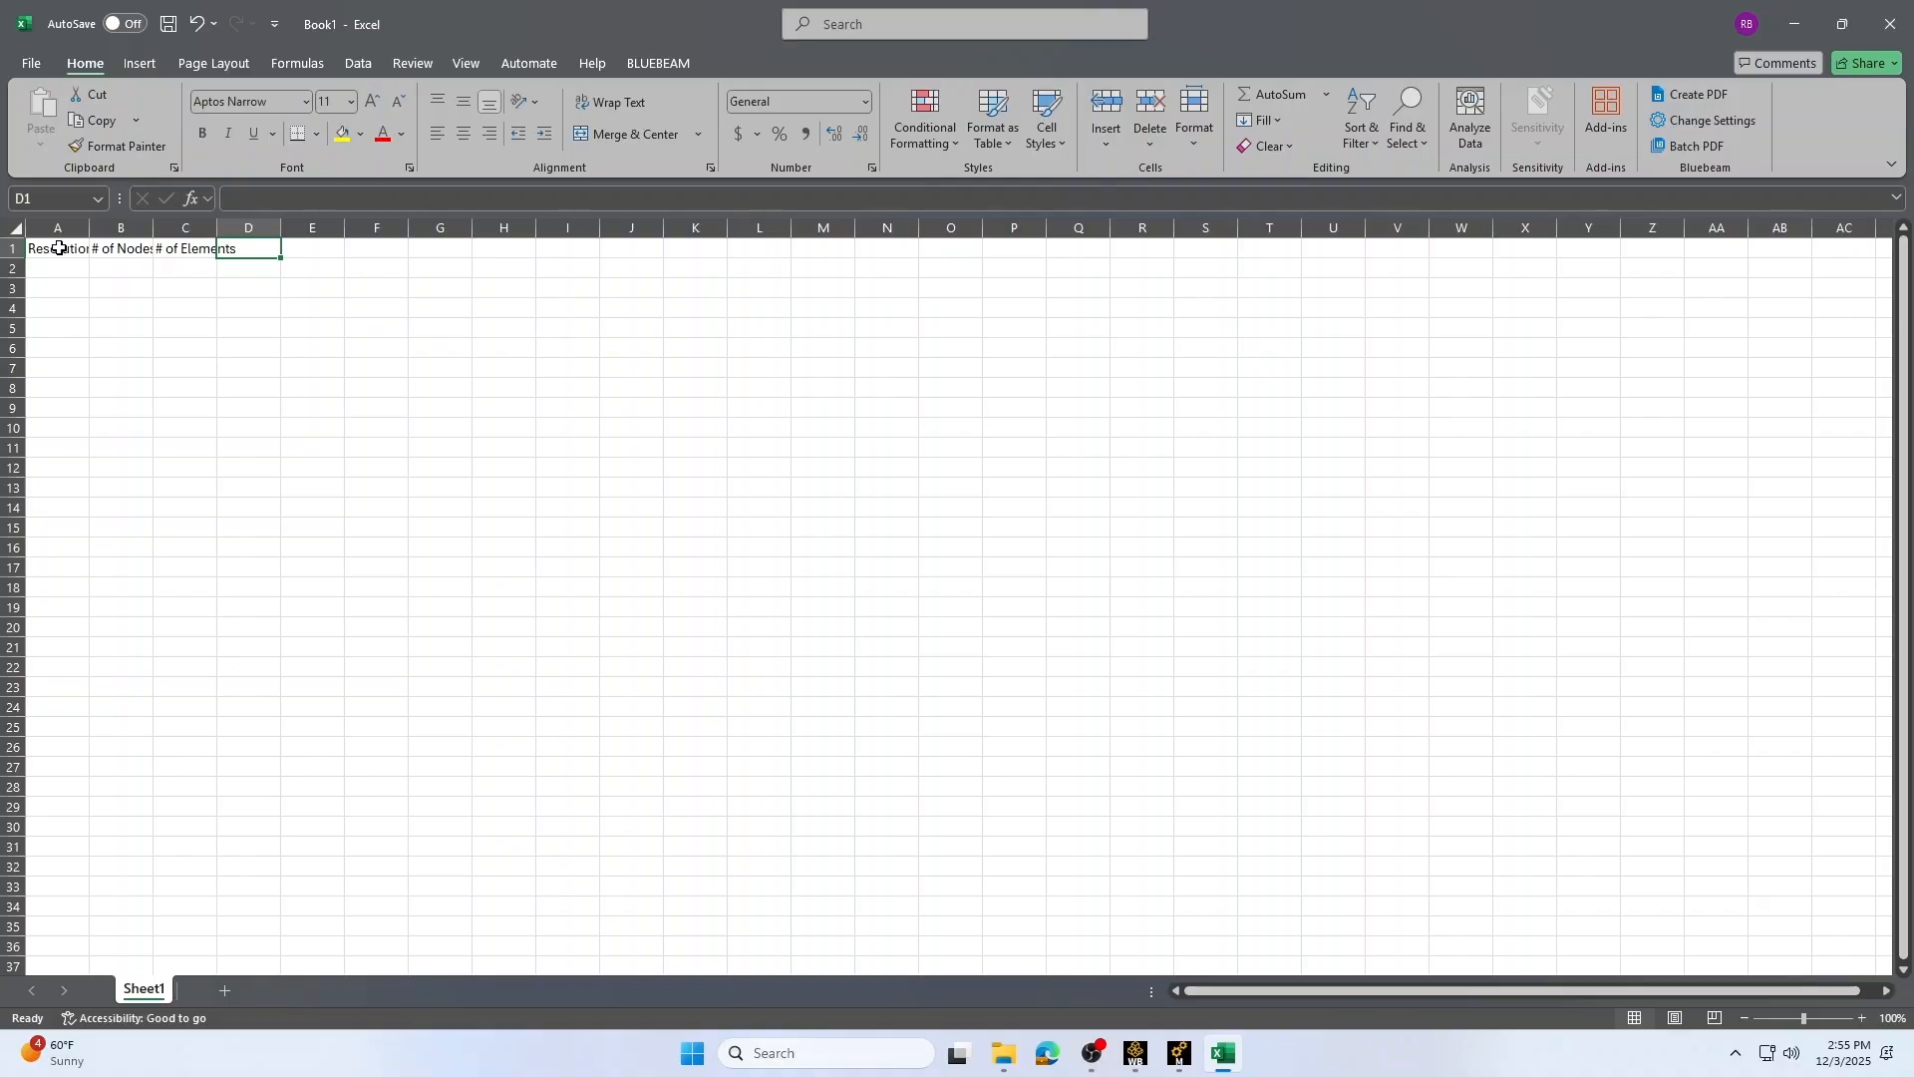
type("Max Stress")
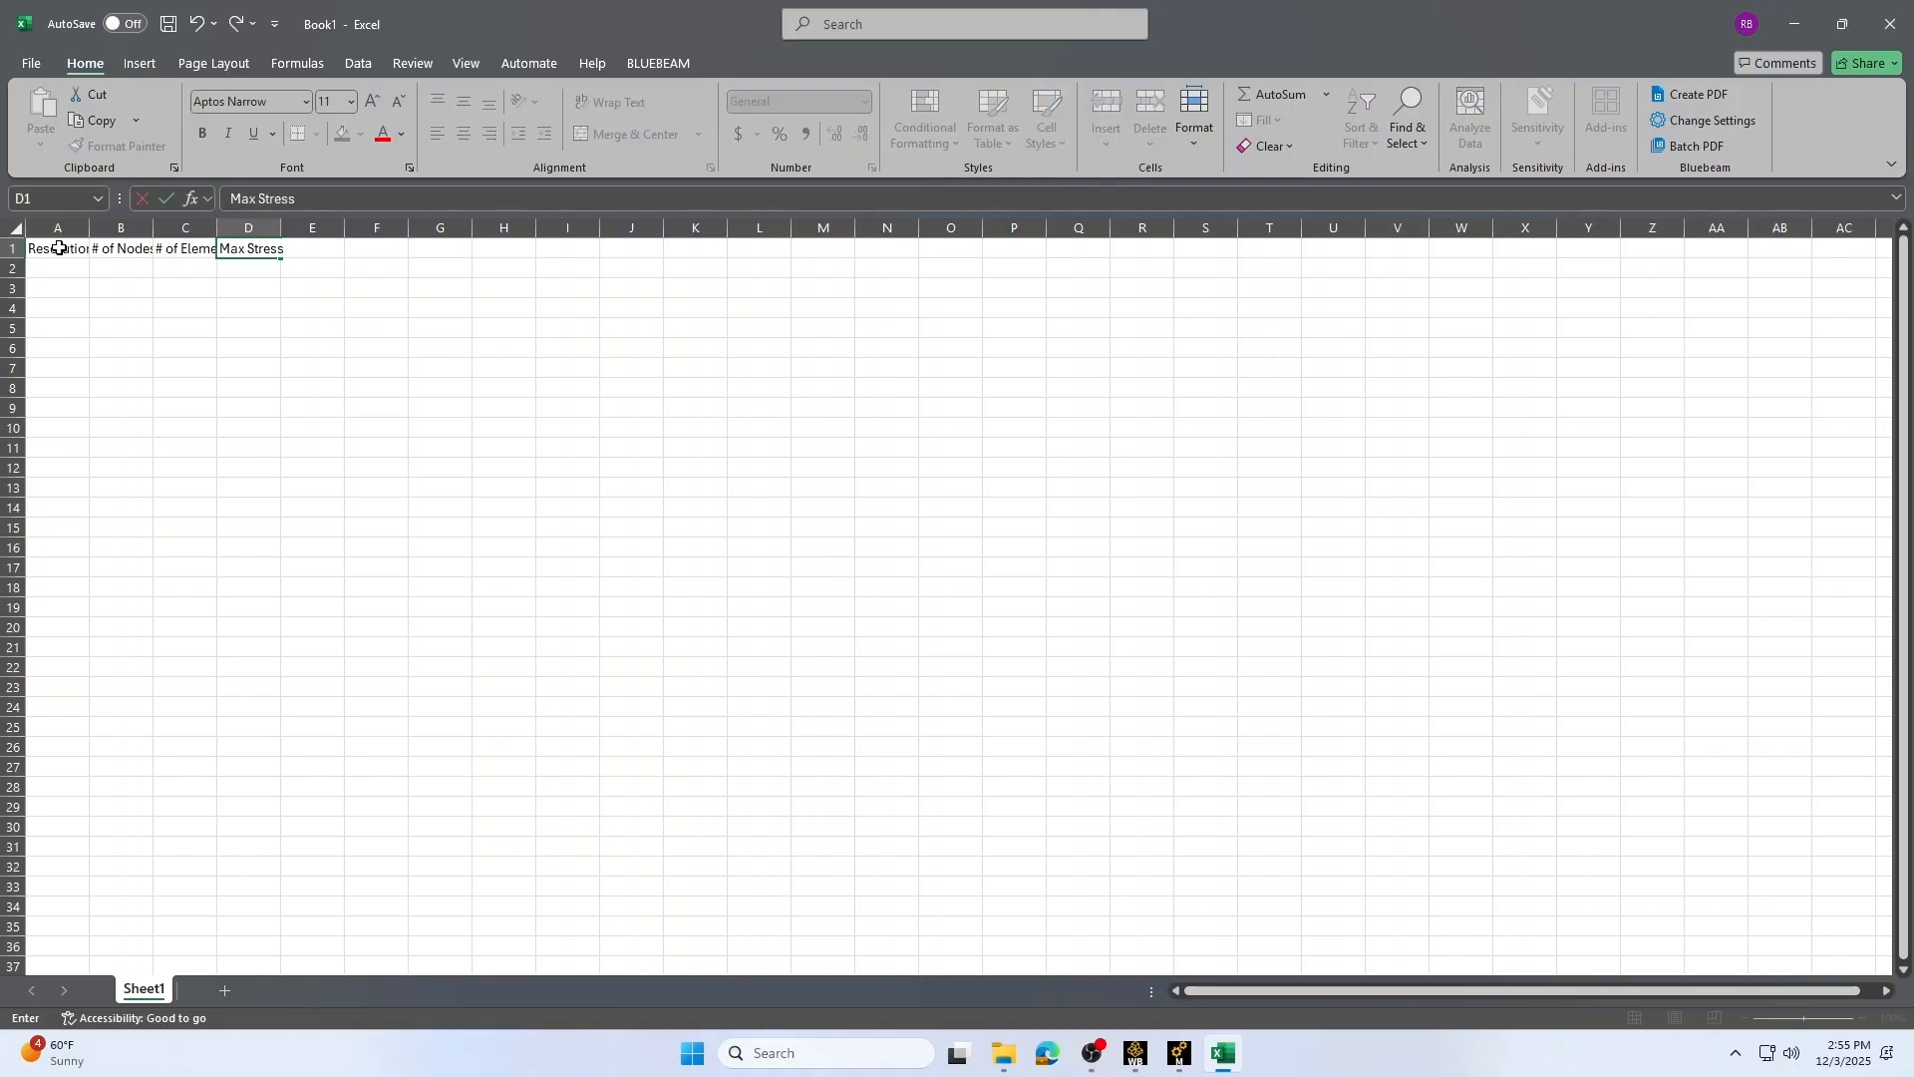
key("Tab")
type("Max Deformation")
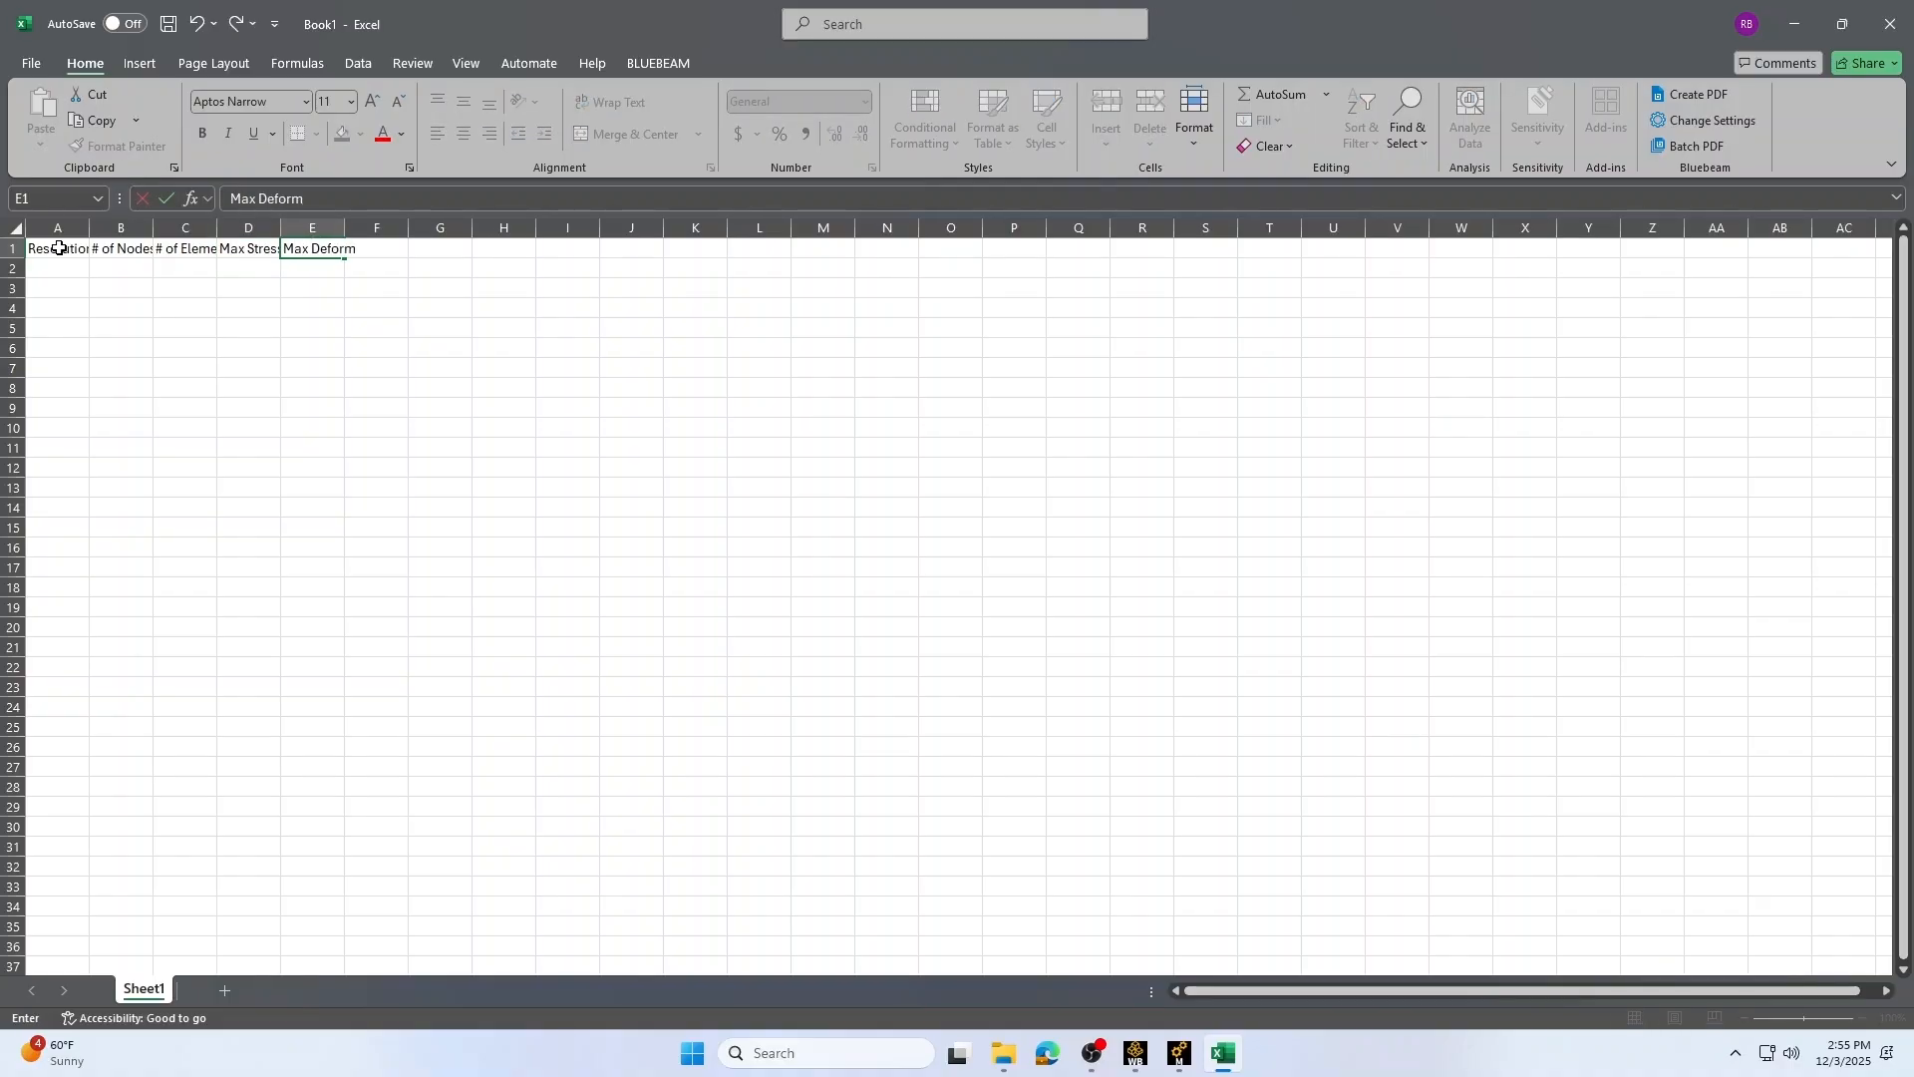
key("Return")
Autofit the widths of columns A to E to their headers
left_click_drag(57, 227, 333, 227)
double_click(333, 228)
left_click(294, 347)
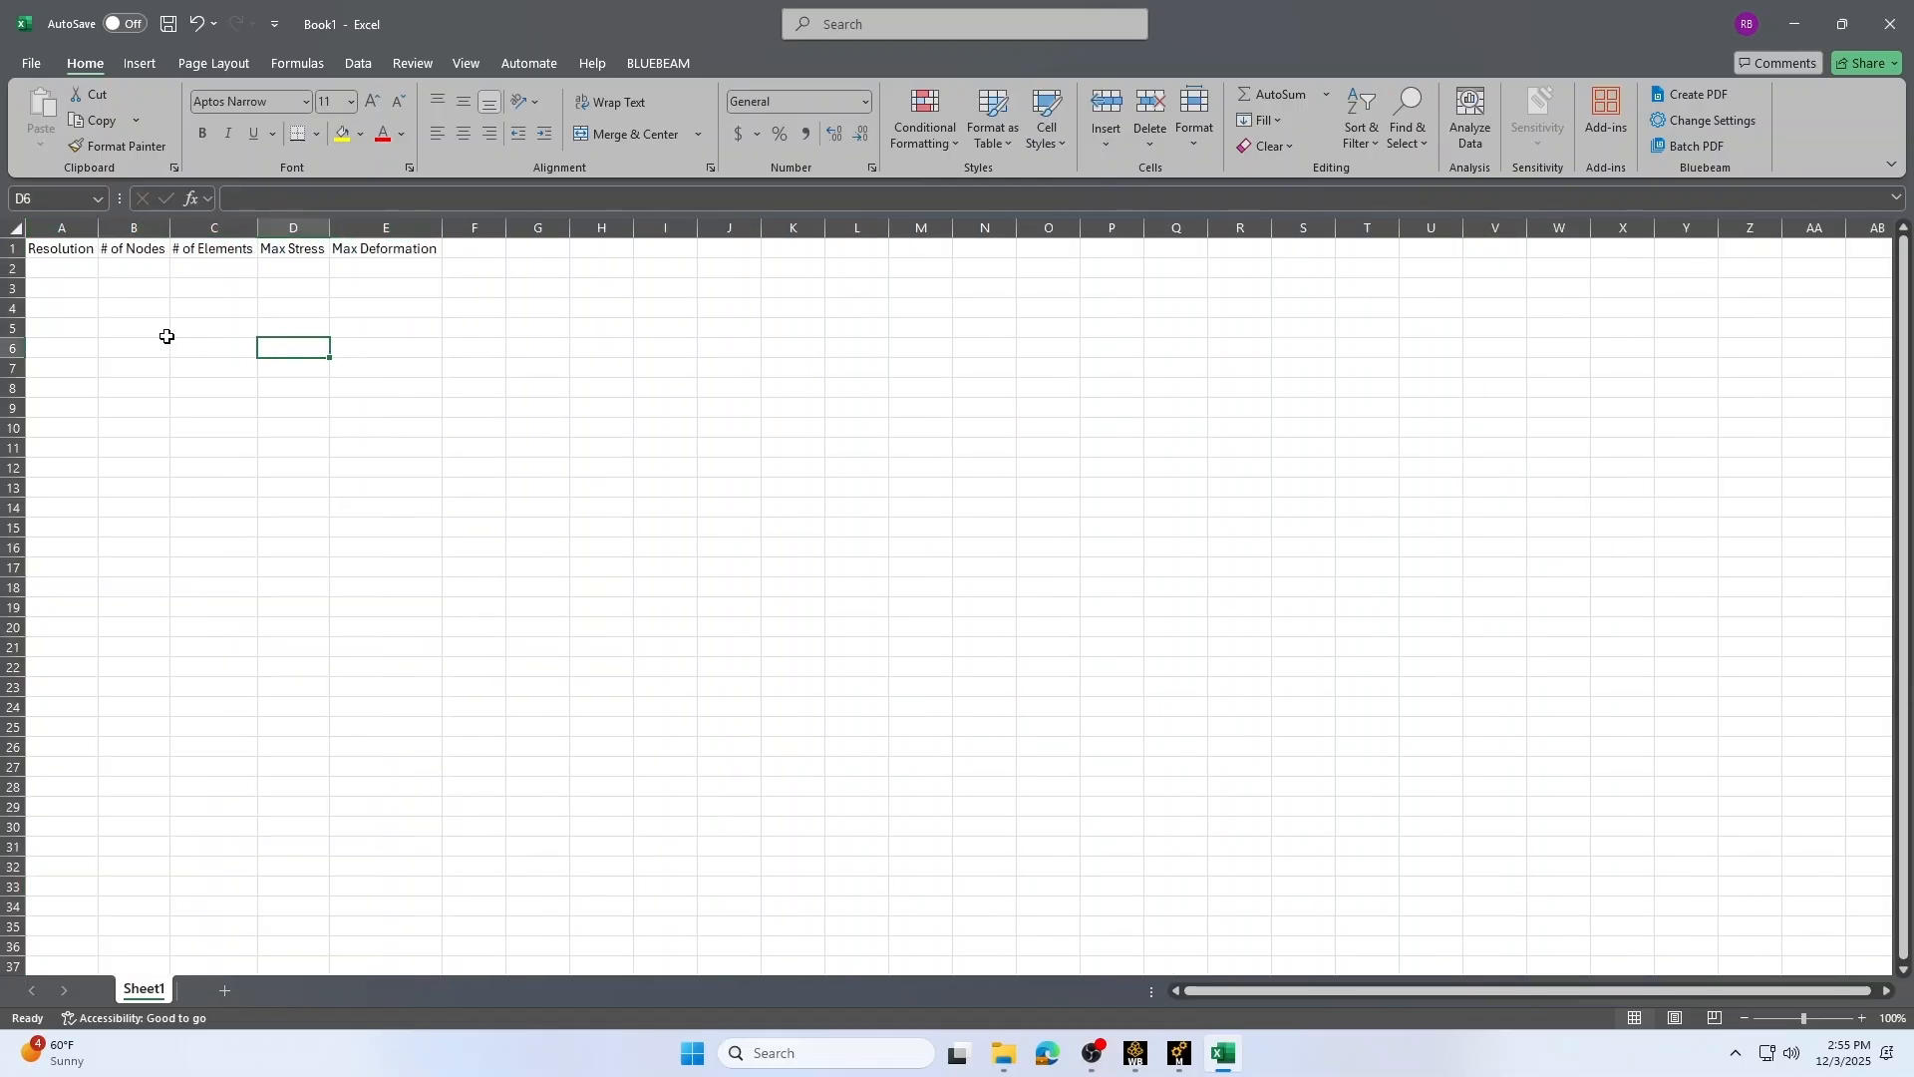
Fill the Resolution column with the values 0 to 7 in cells A2 to A9
left_click(61, 269)
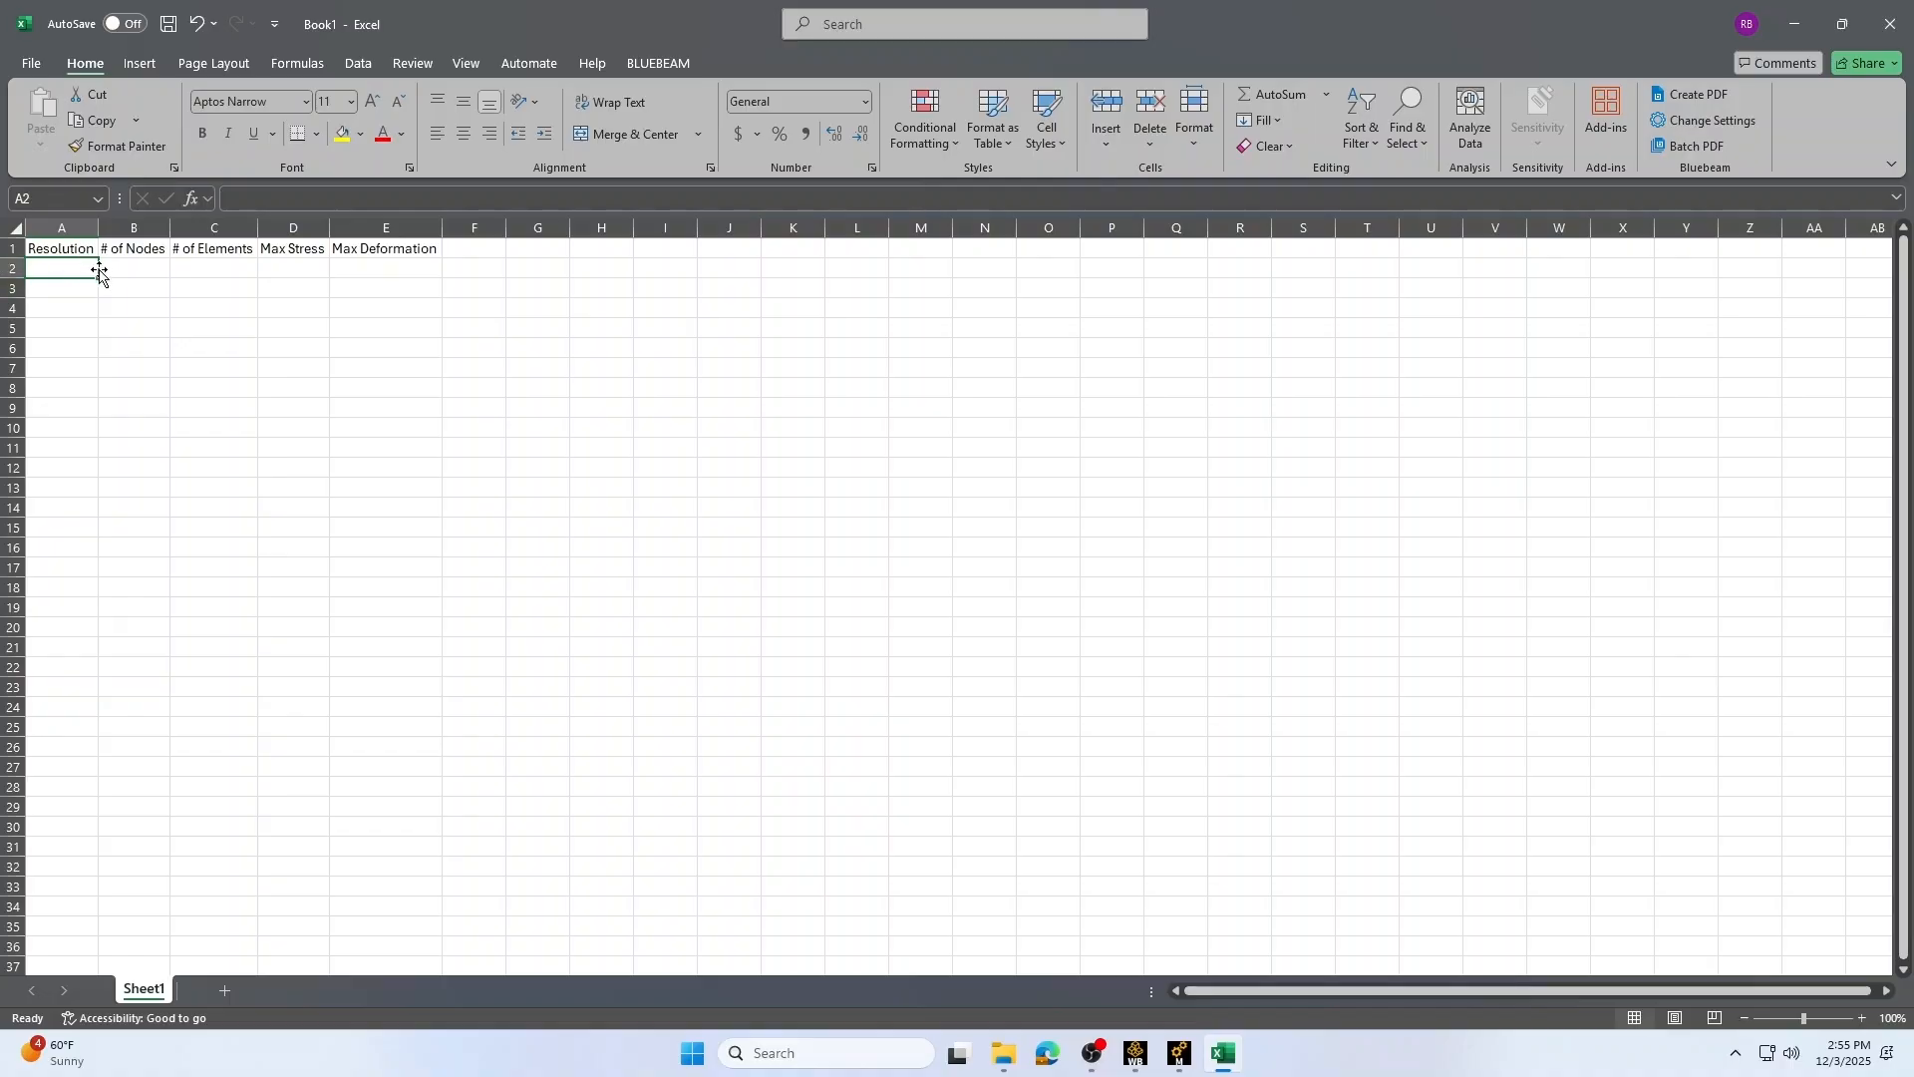
left_click(107, 284)
left_click(87, 270)
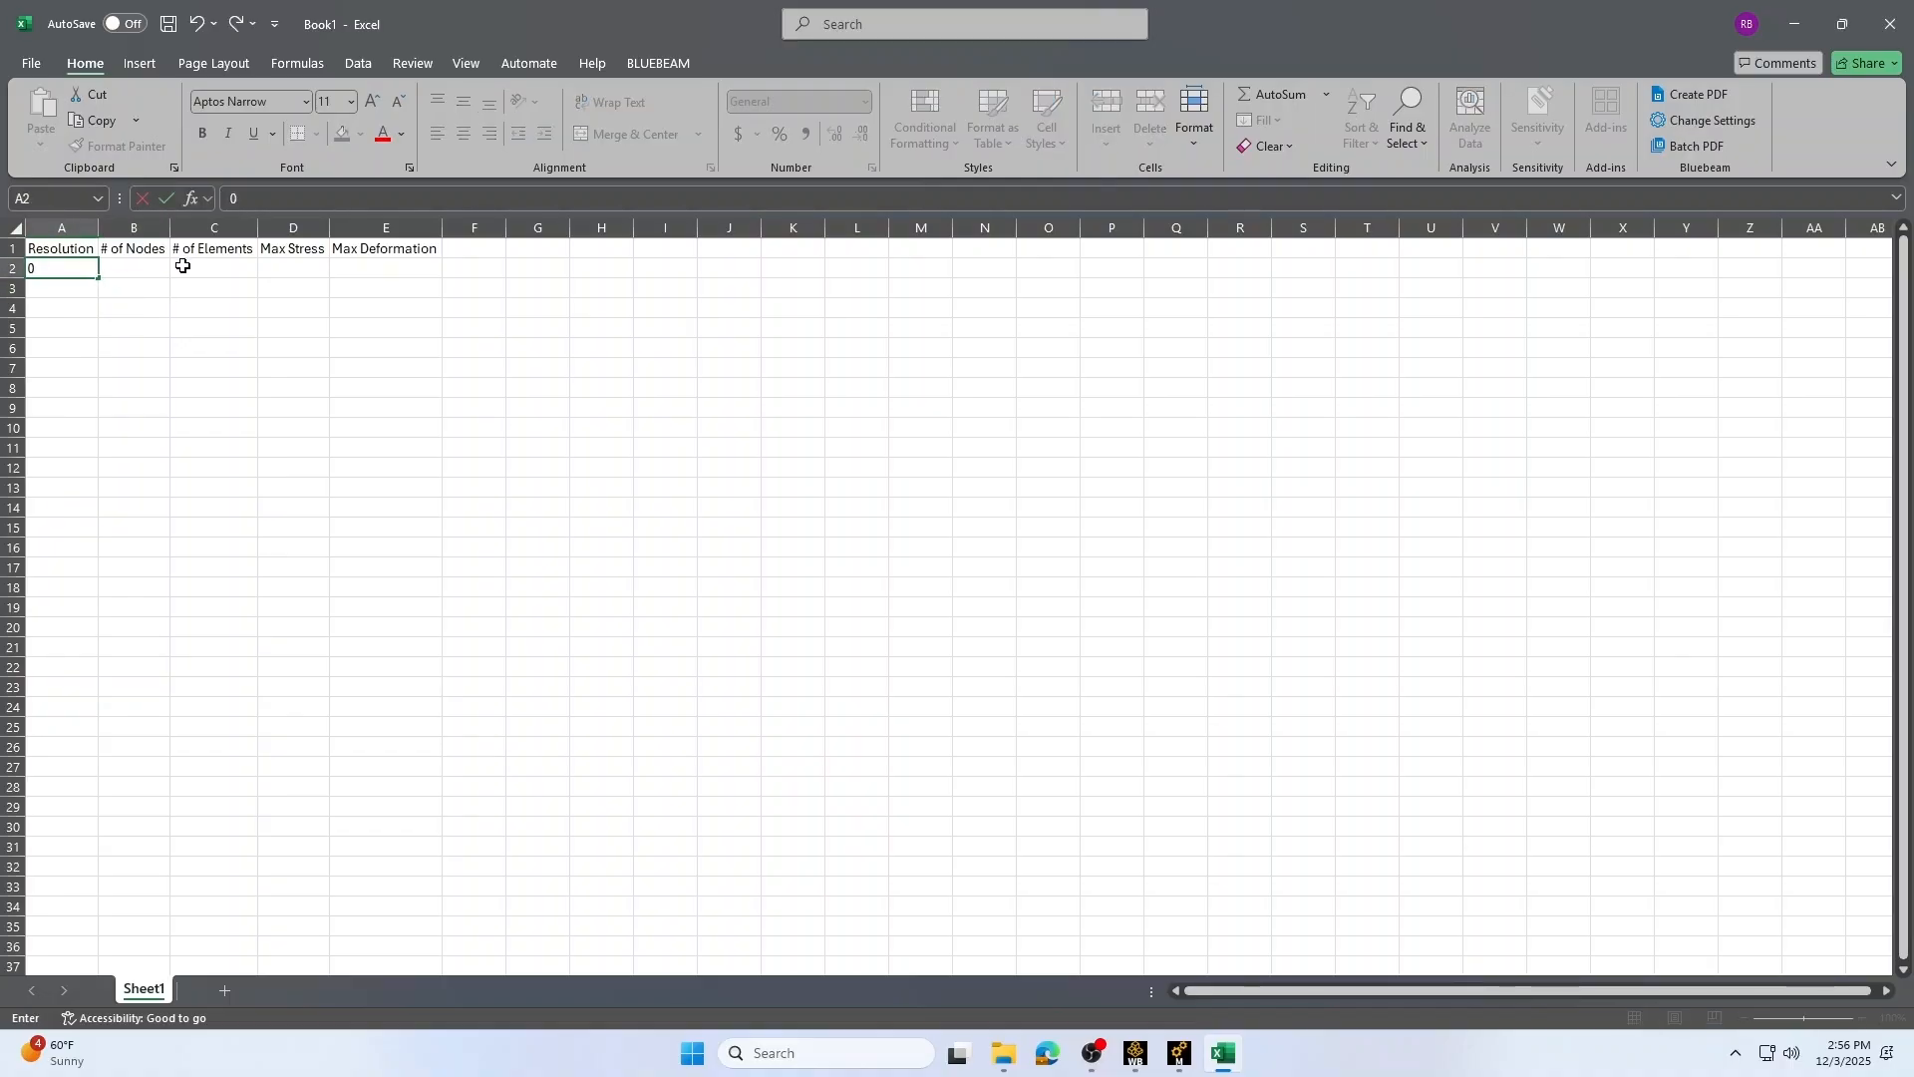
type("0")
key("Return")
type("1")
left_click_drag(62, 269, 101, 413)
left_click(213, 323)
Enlarge the worksheet display to 170% so the results table is easier to read
left_click_drag(117, 262, 385, 409)
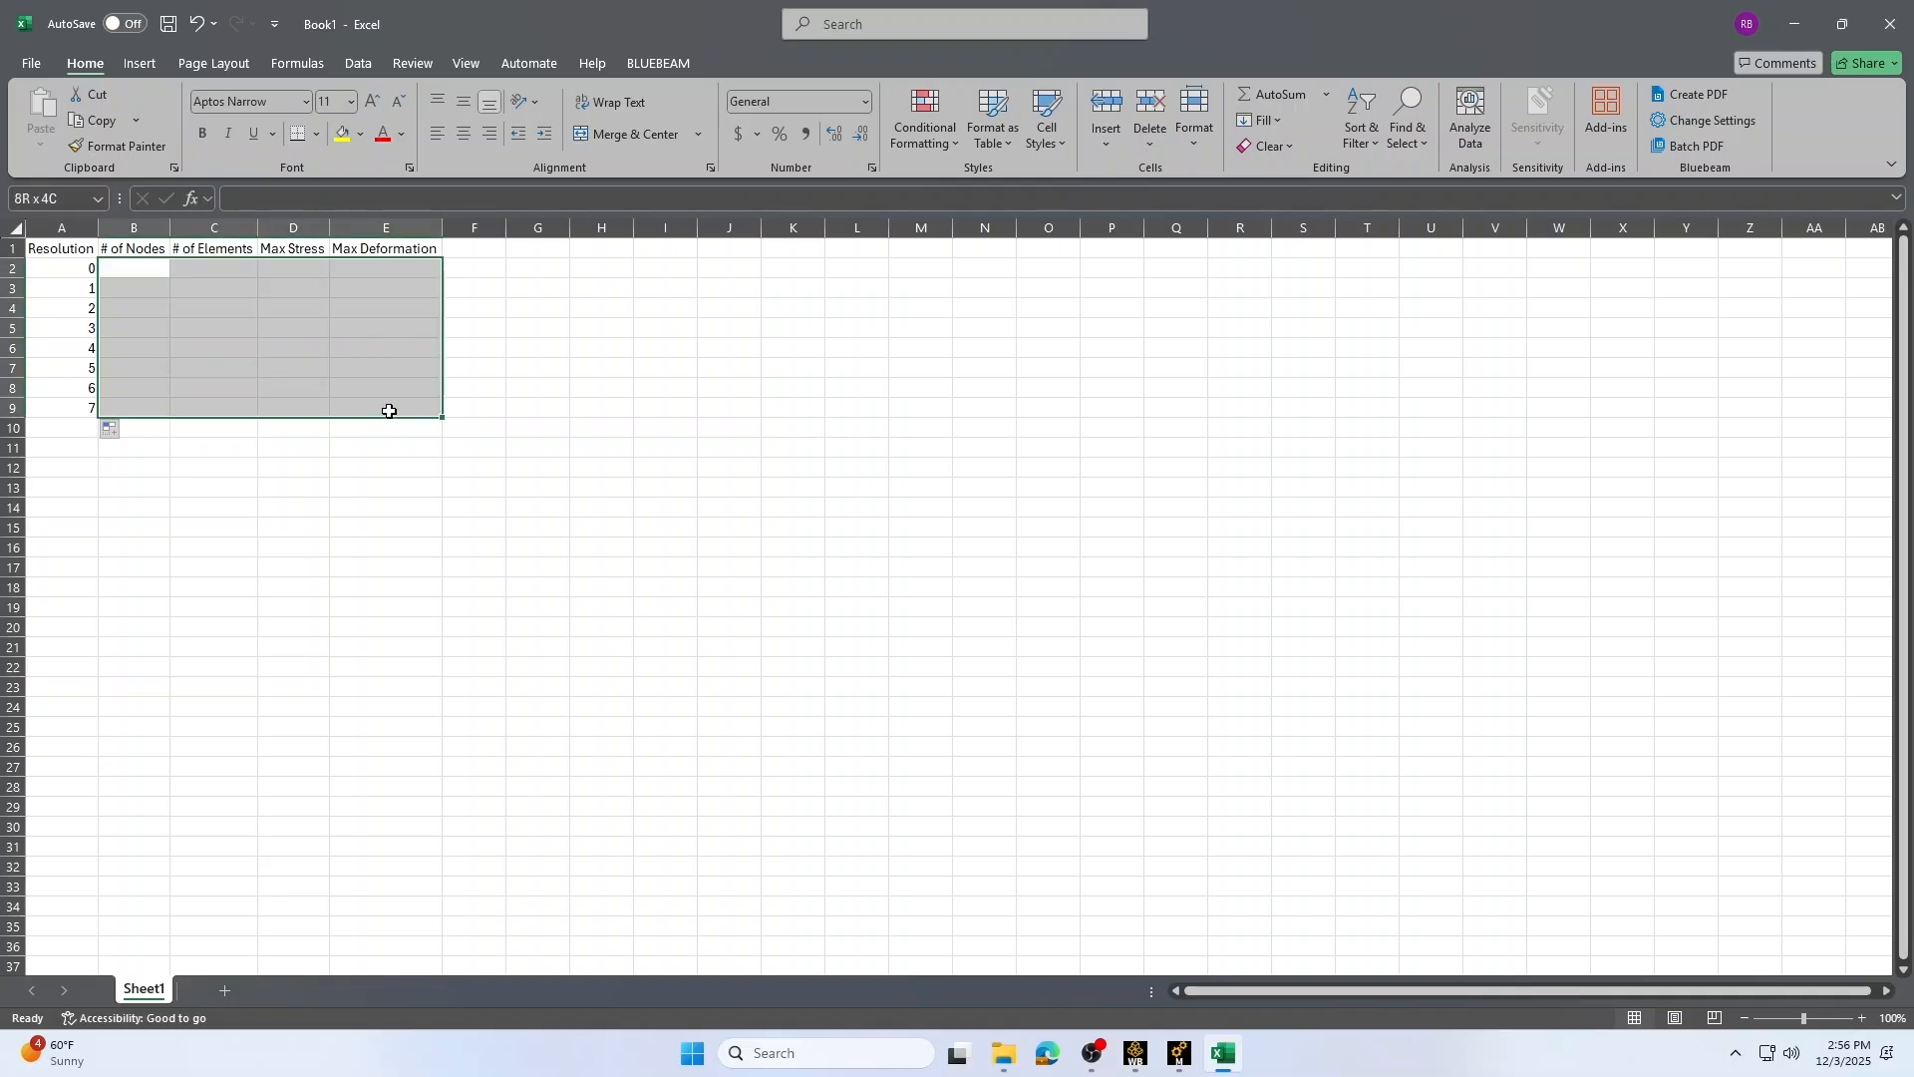
left_click(90, 344)
left_click(1864, 1018)
left_click(1864, 1018)
left_click(1864, 1018)
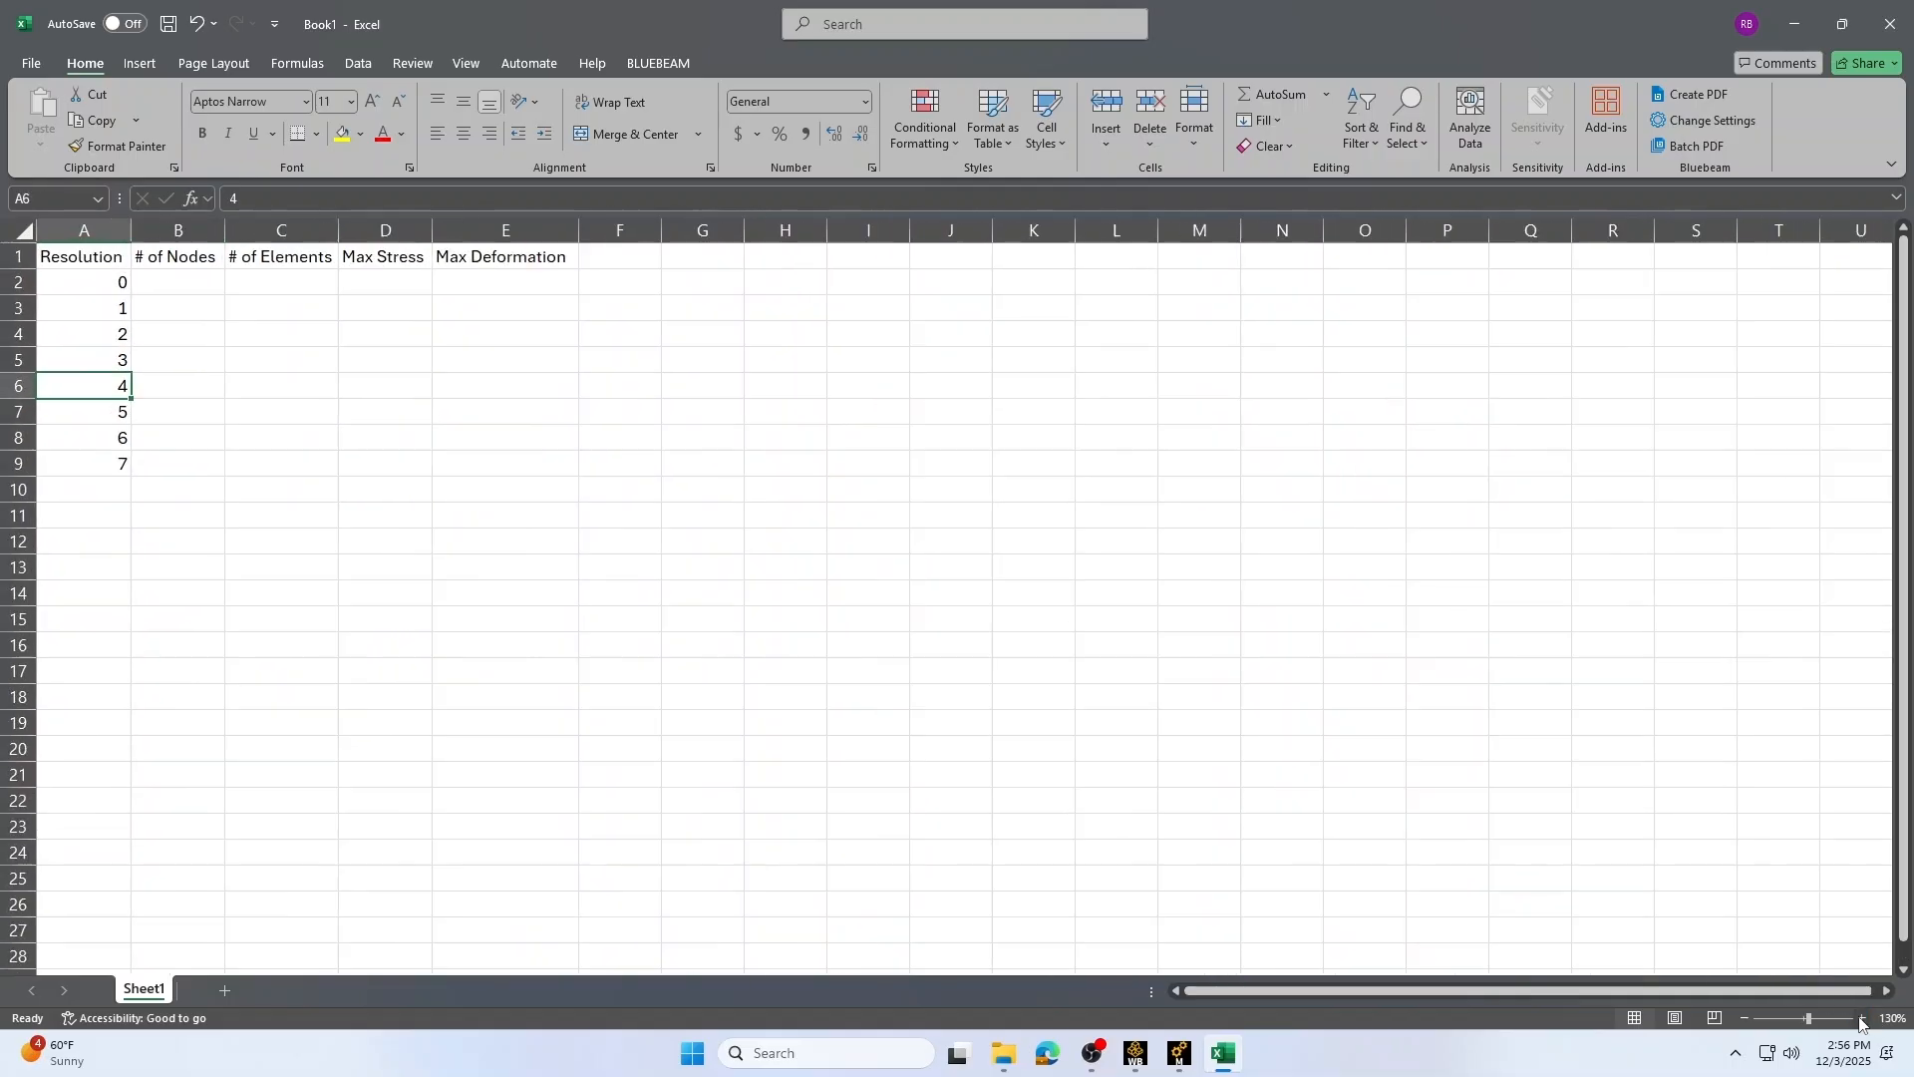
left_click(1864, 1018)
left_click(1864, 1017)
left_click(1864, 1018)
left_click(1864, 1017)
left_click(239, 337)
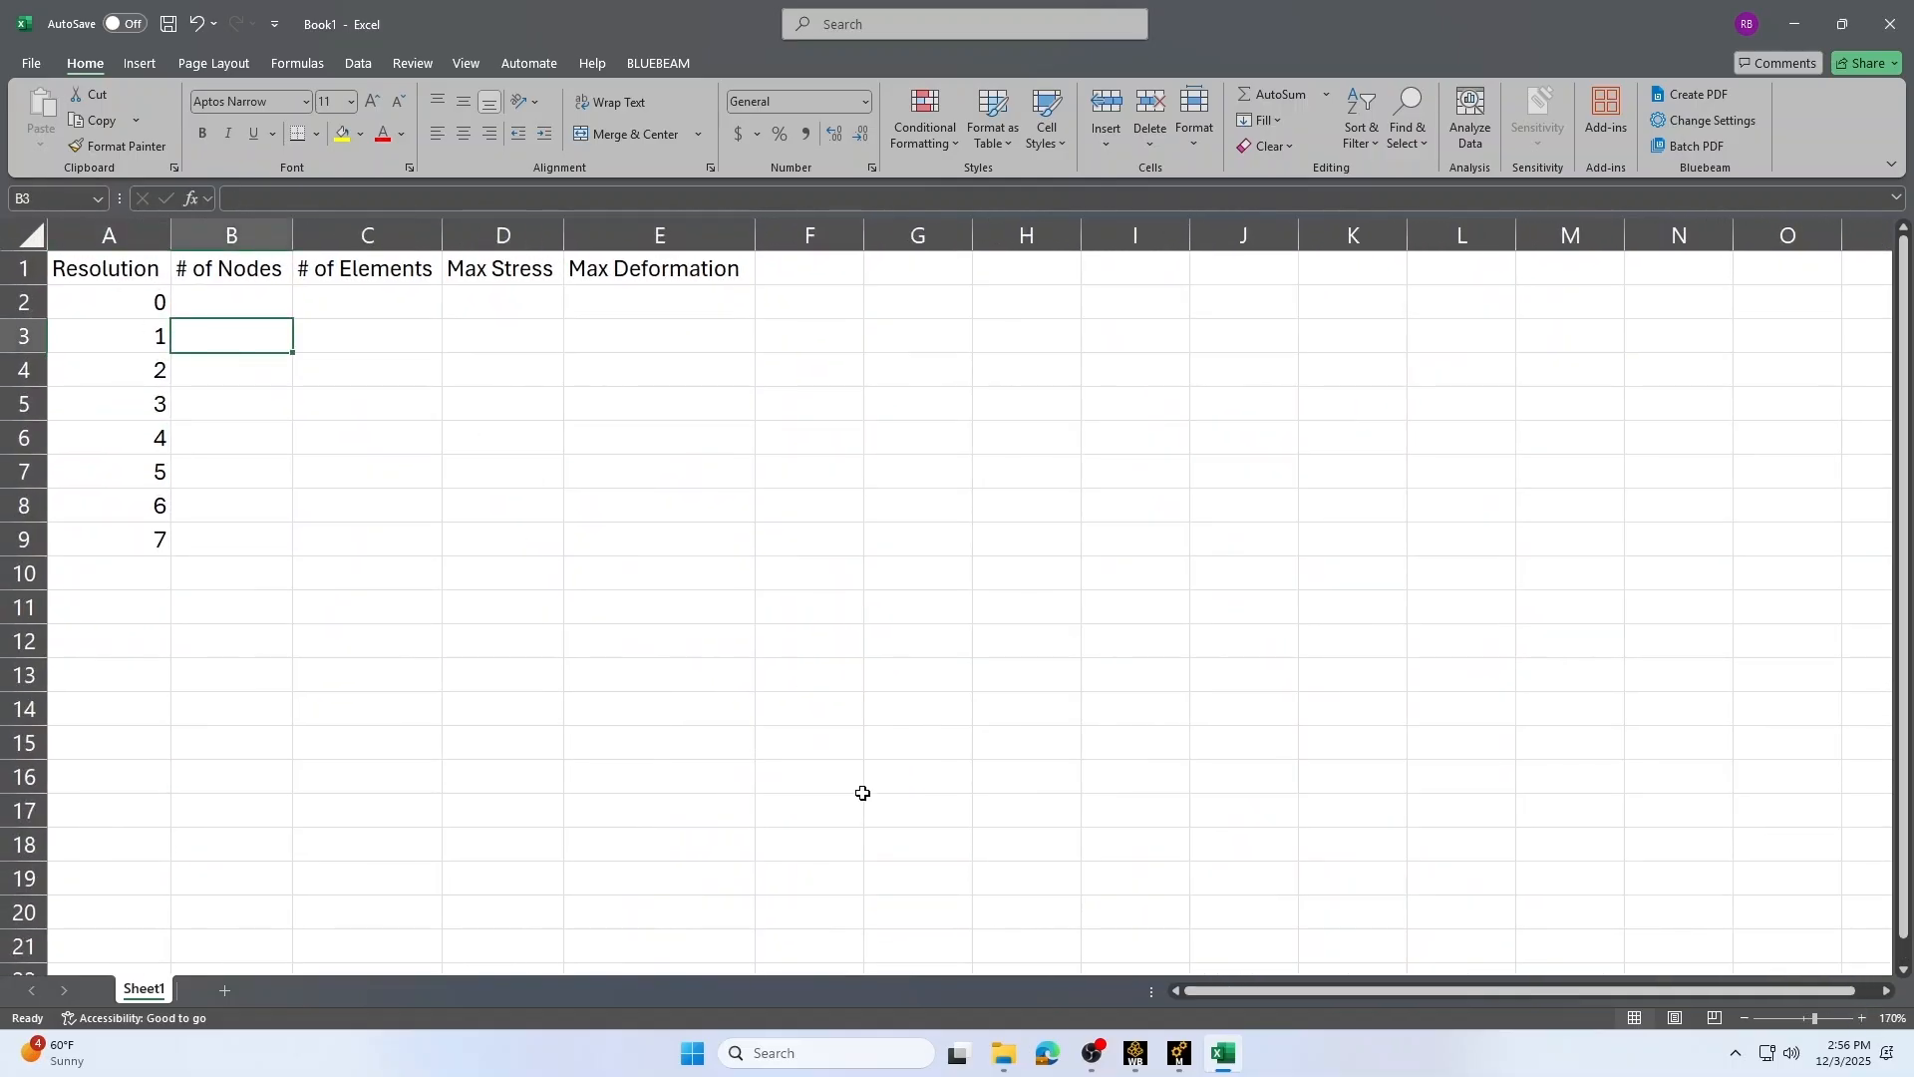
Switch to Ansys Mechanical, set the mesh sizing resolution to 0 and solve the model
left_click(1176, 1060)
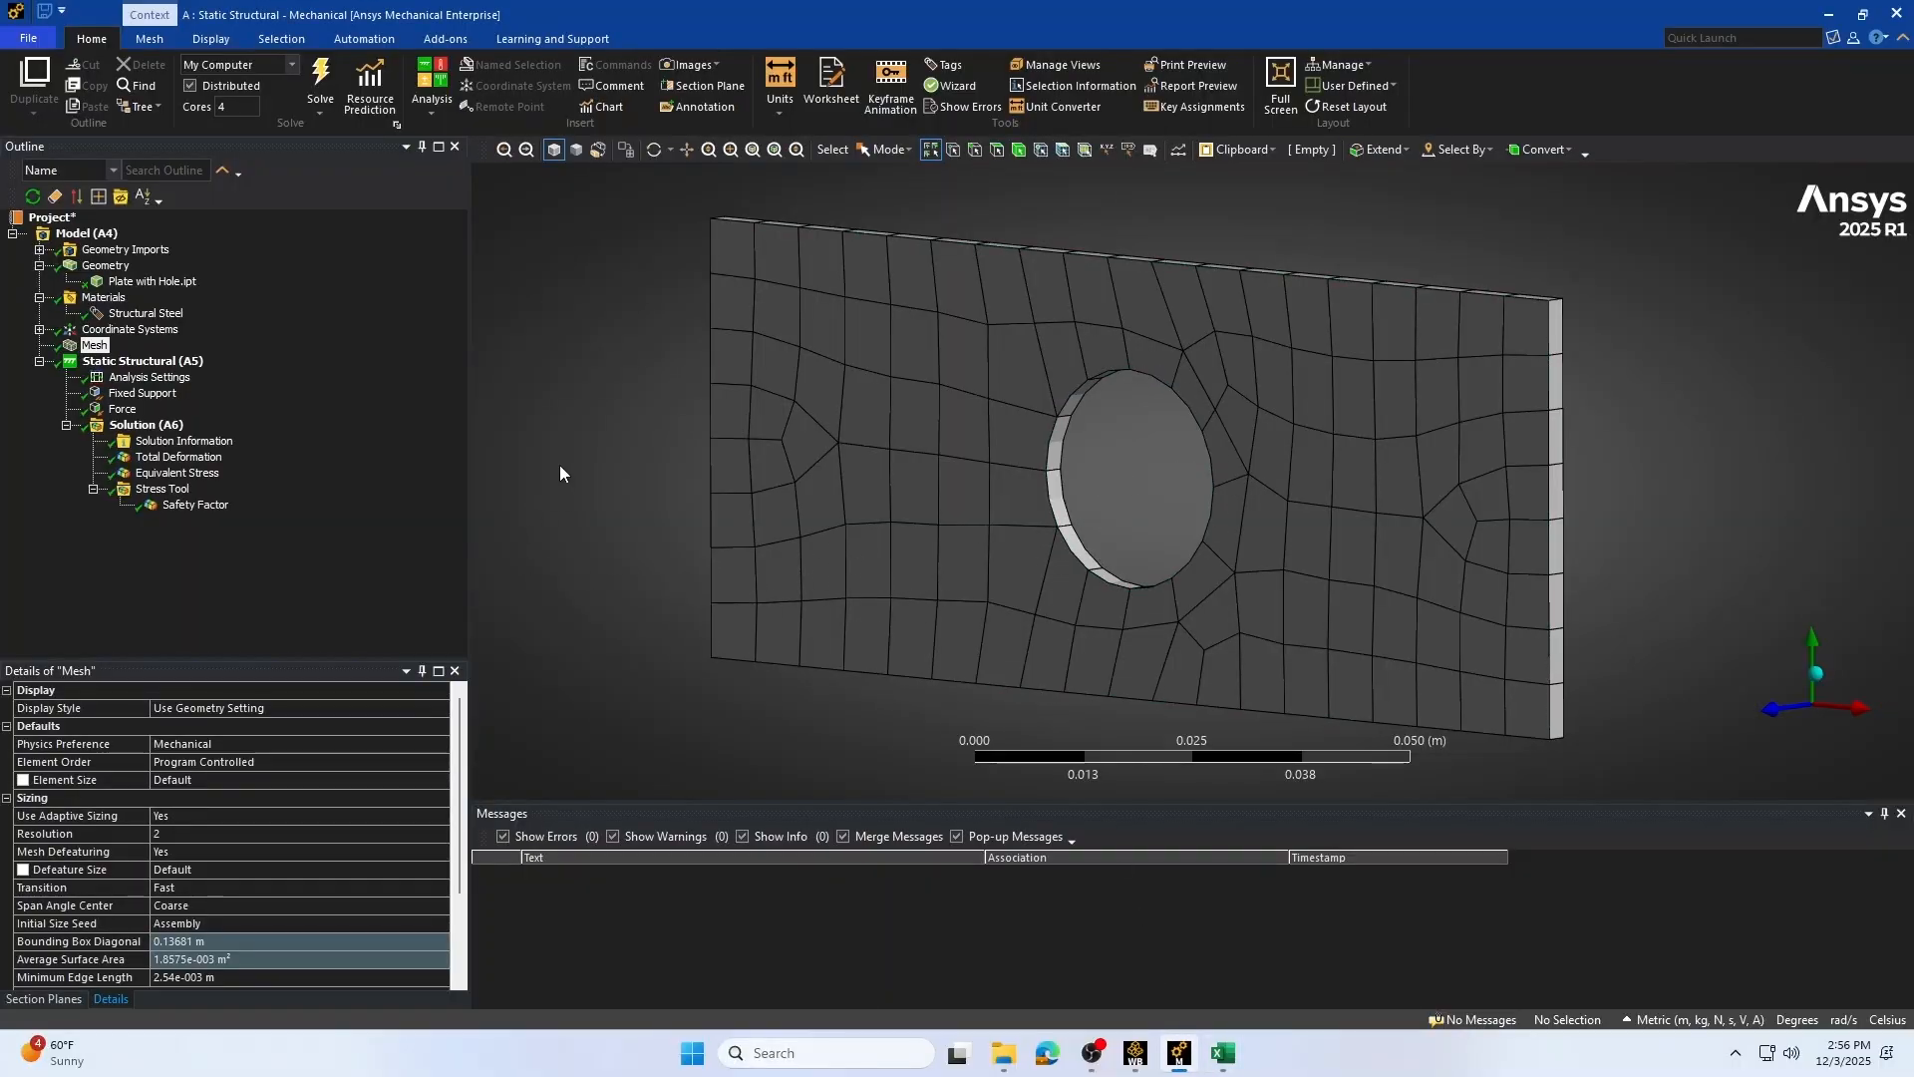
left_click(95, 345)
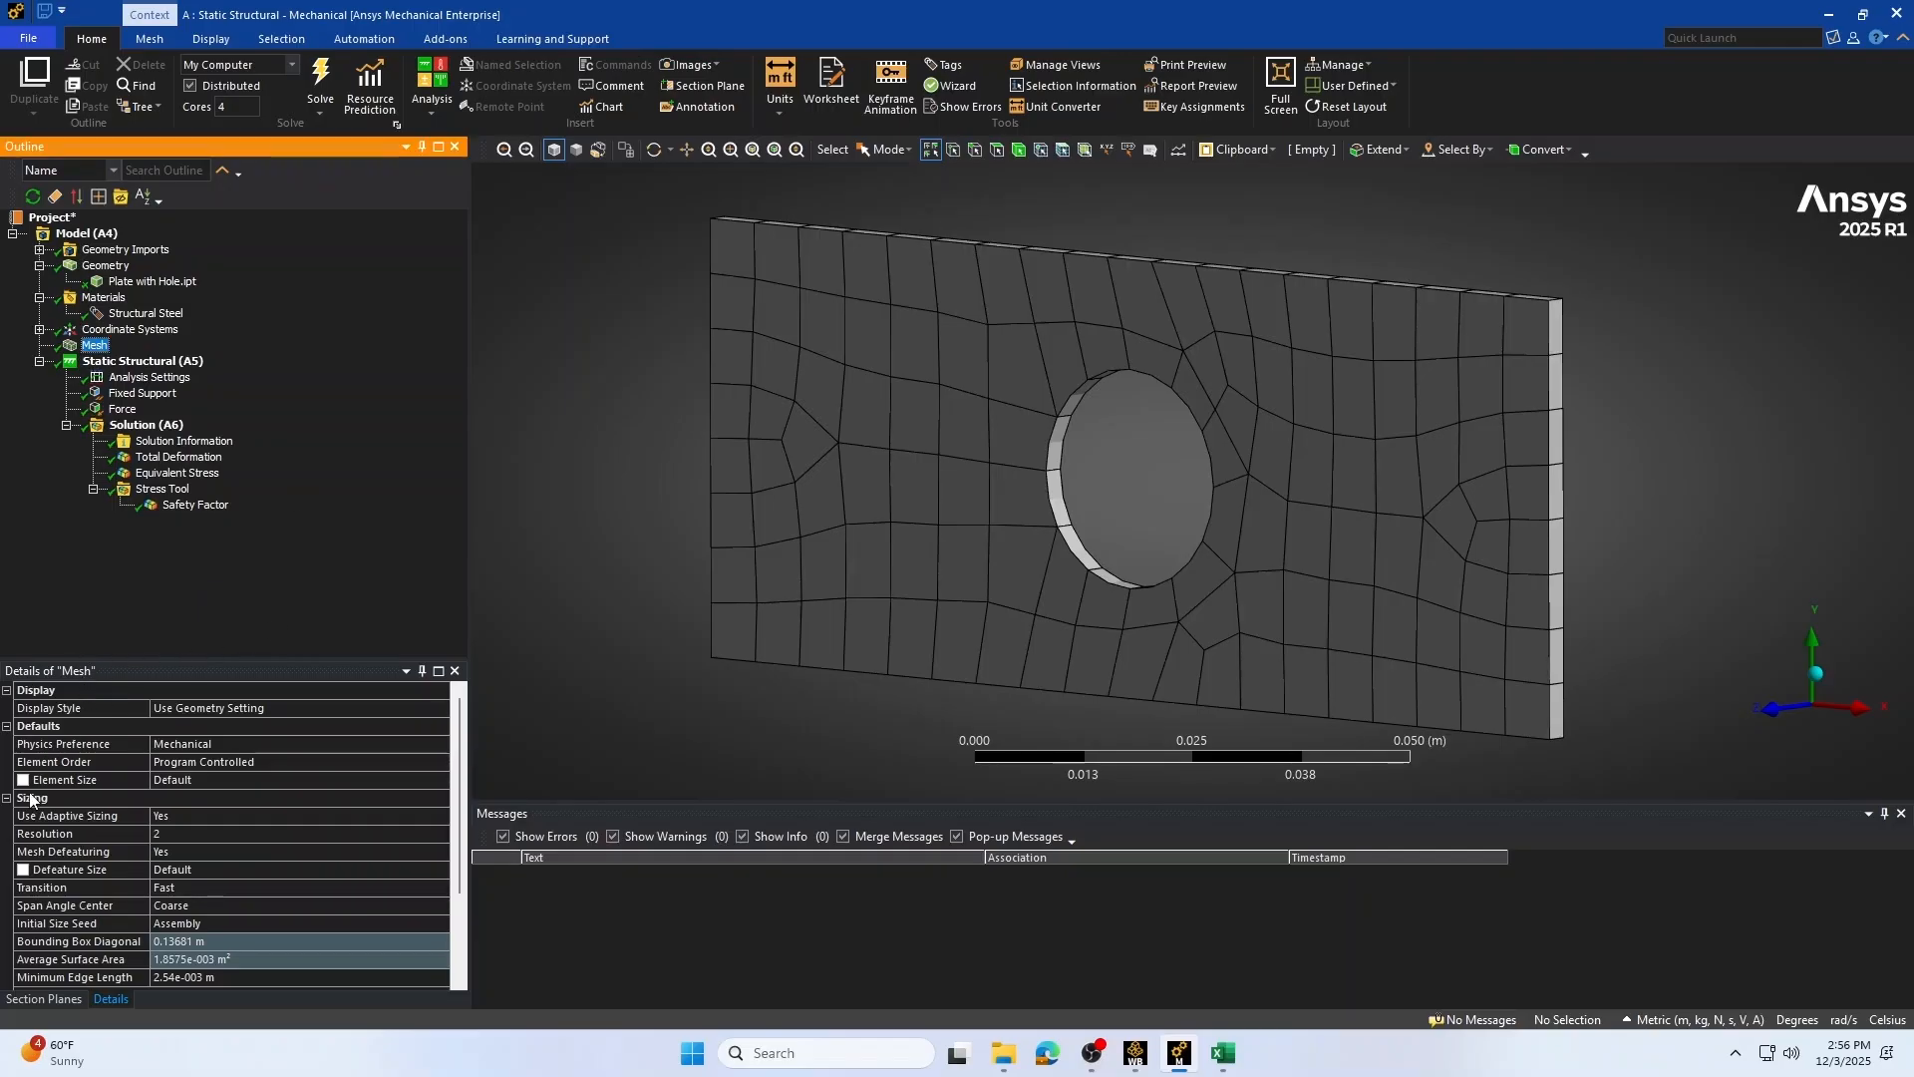
left_click(7, 799)
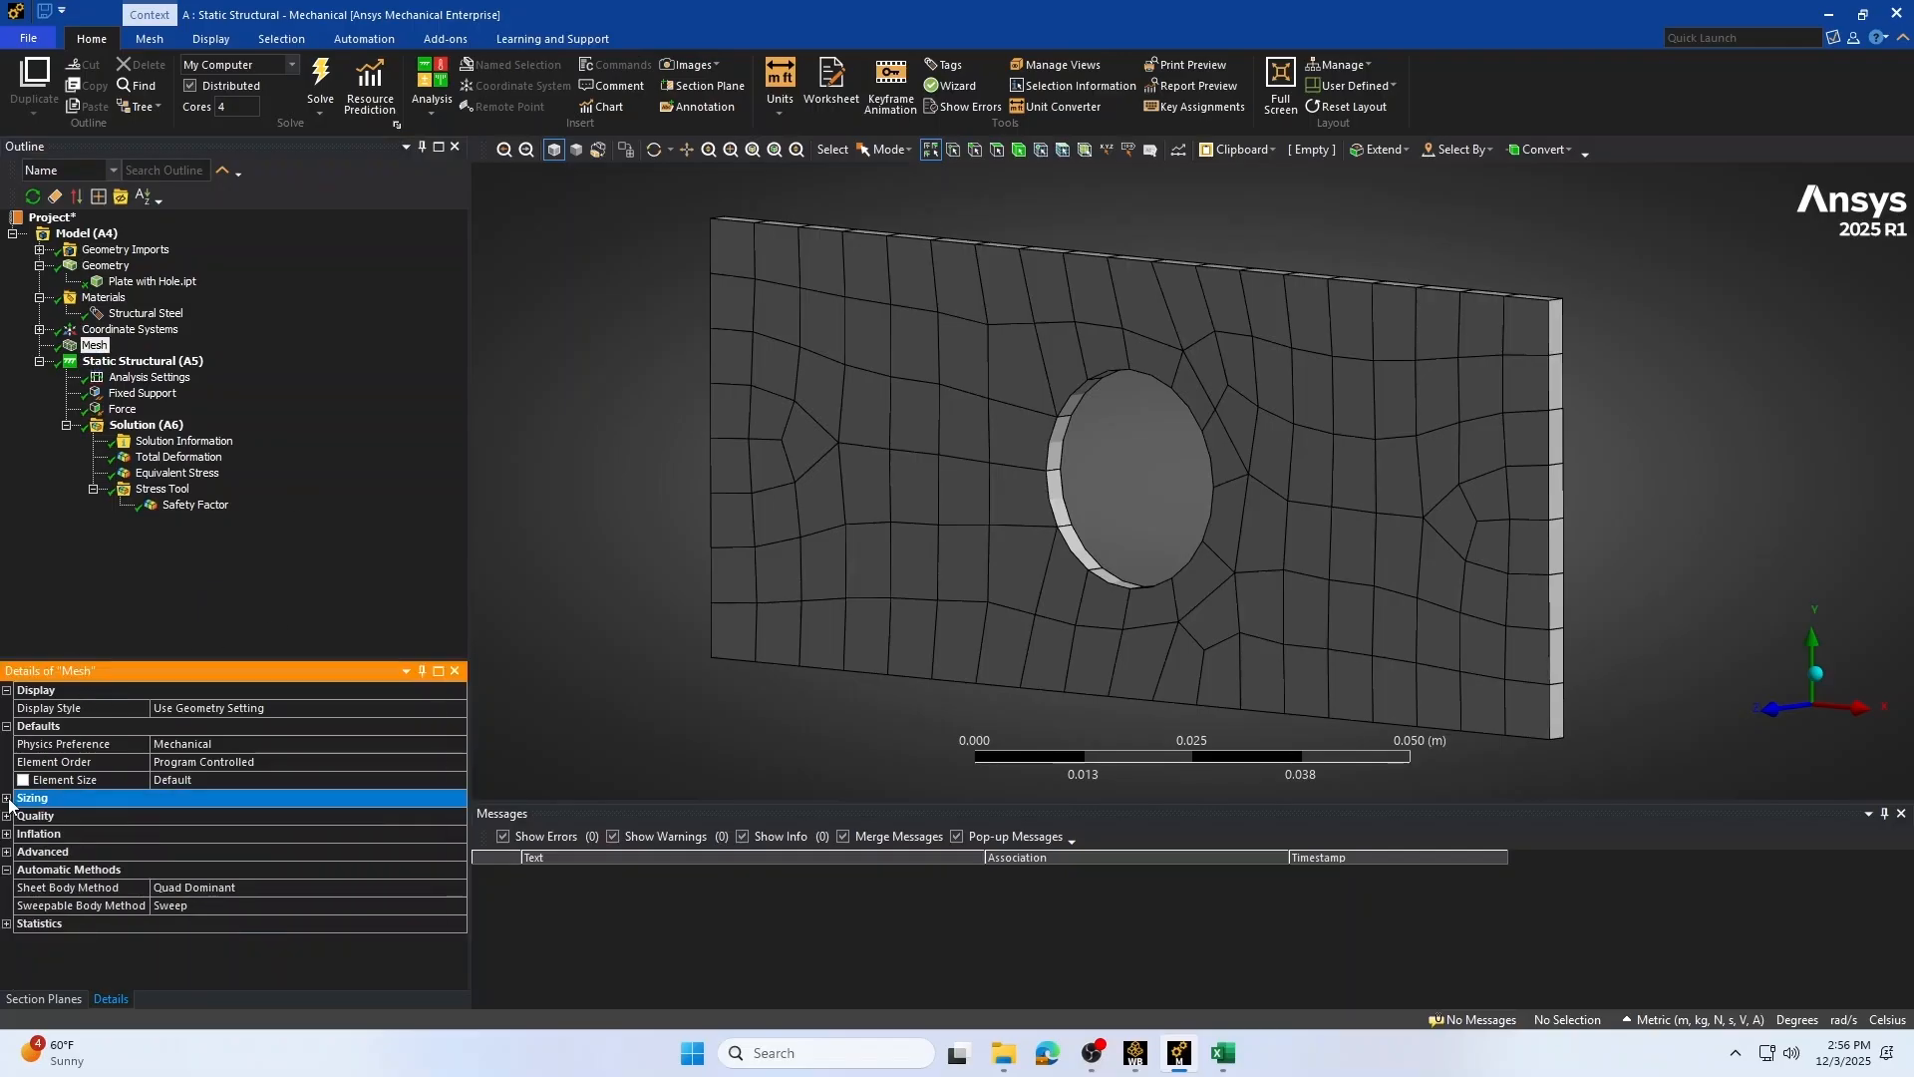
left_click(7, 798)
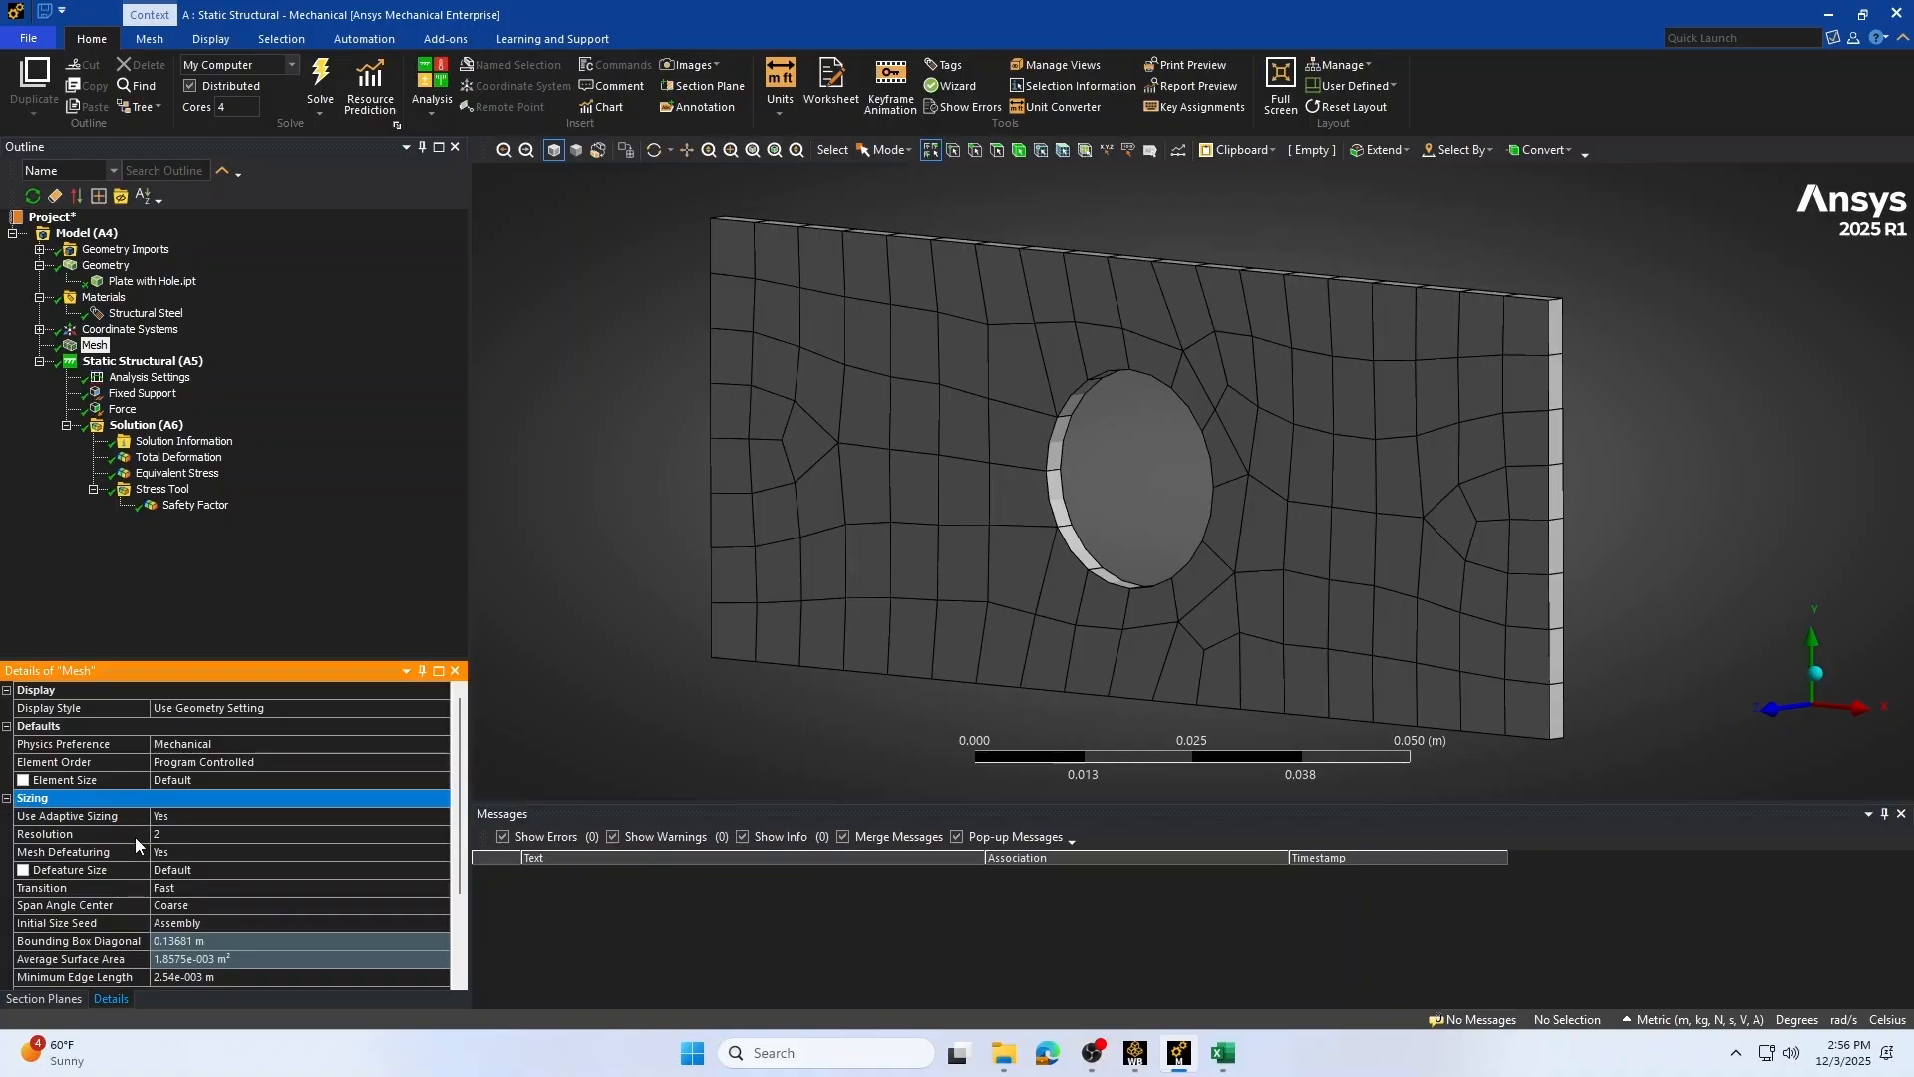
left_click(182, 834)
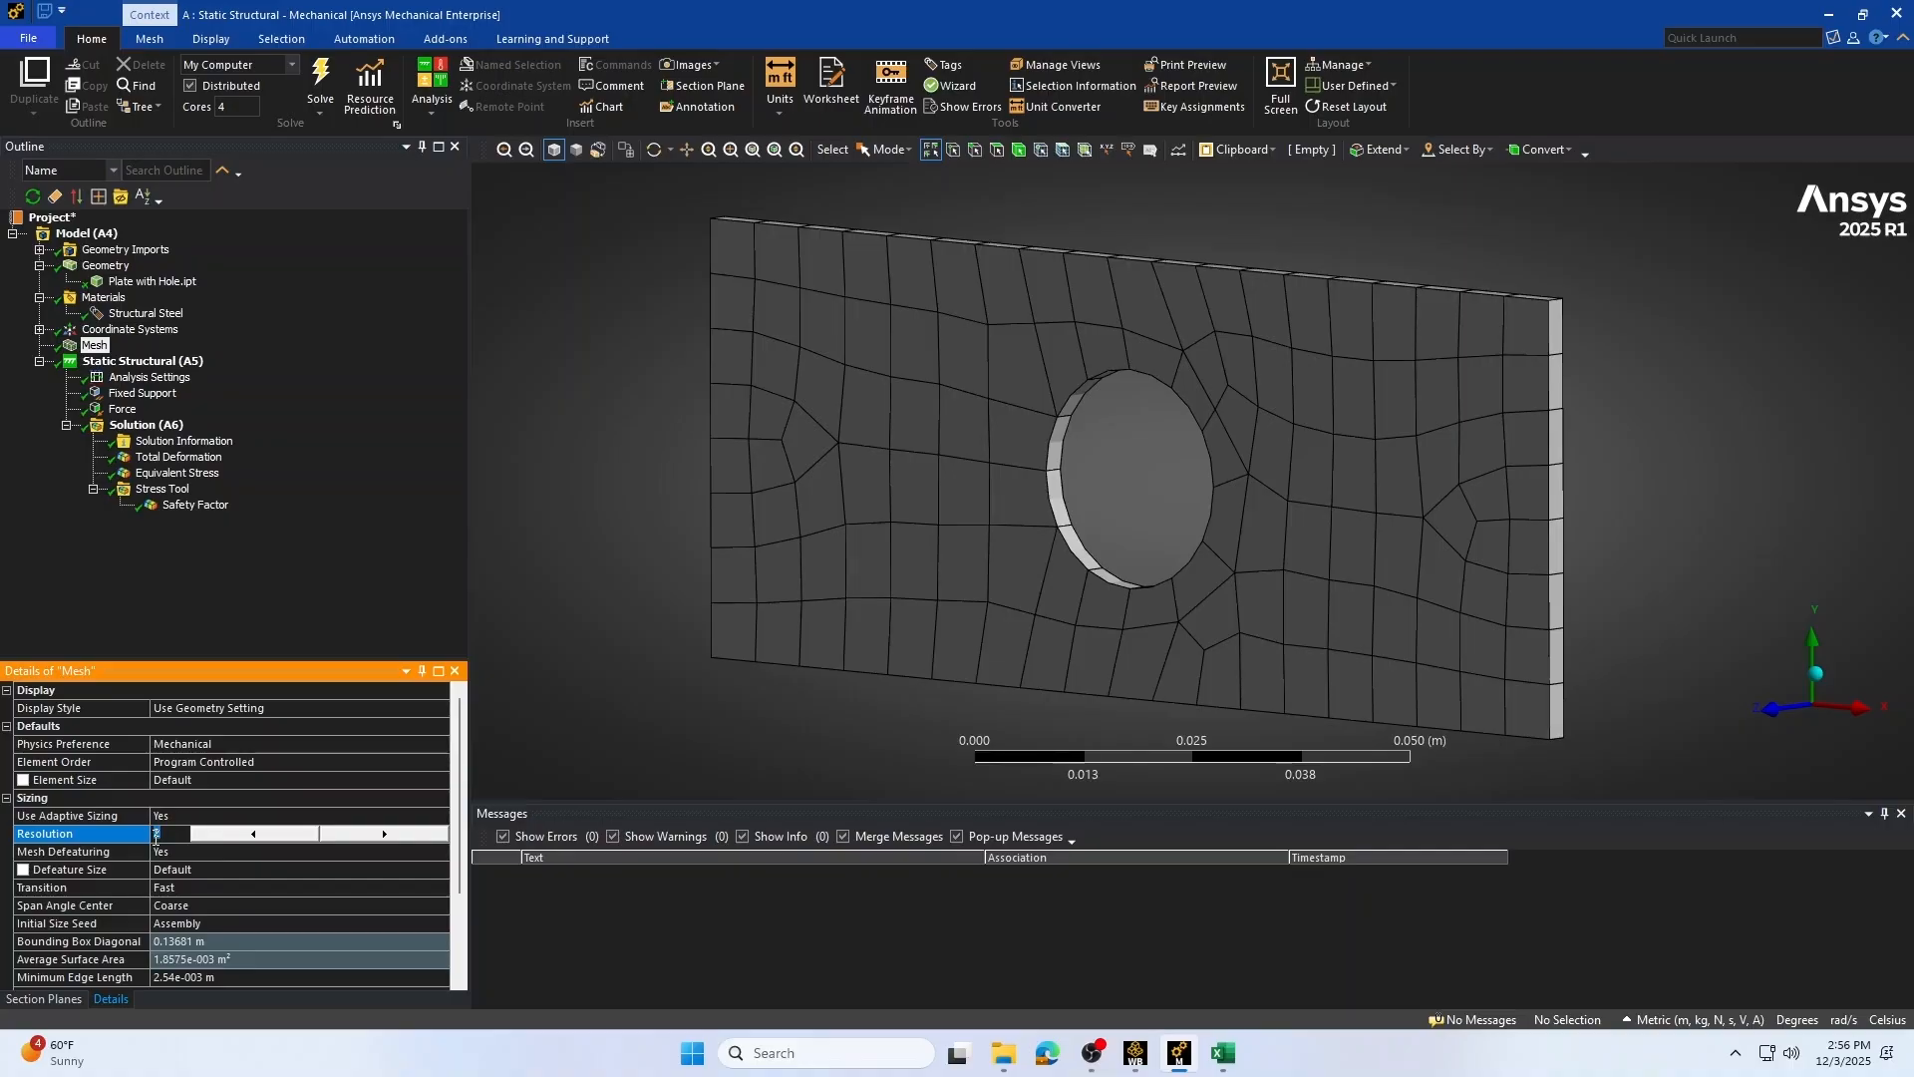
type("0")
left_click(307, 604)
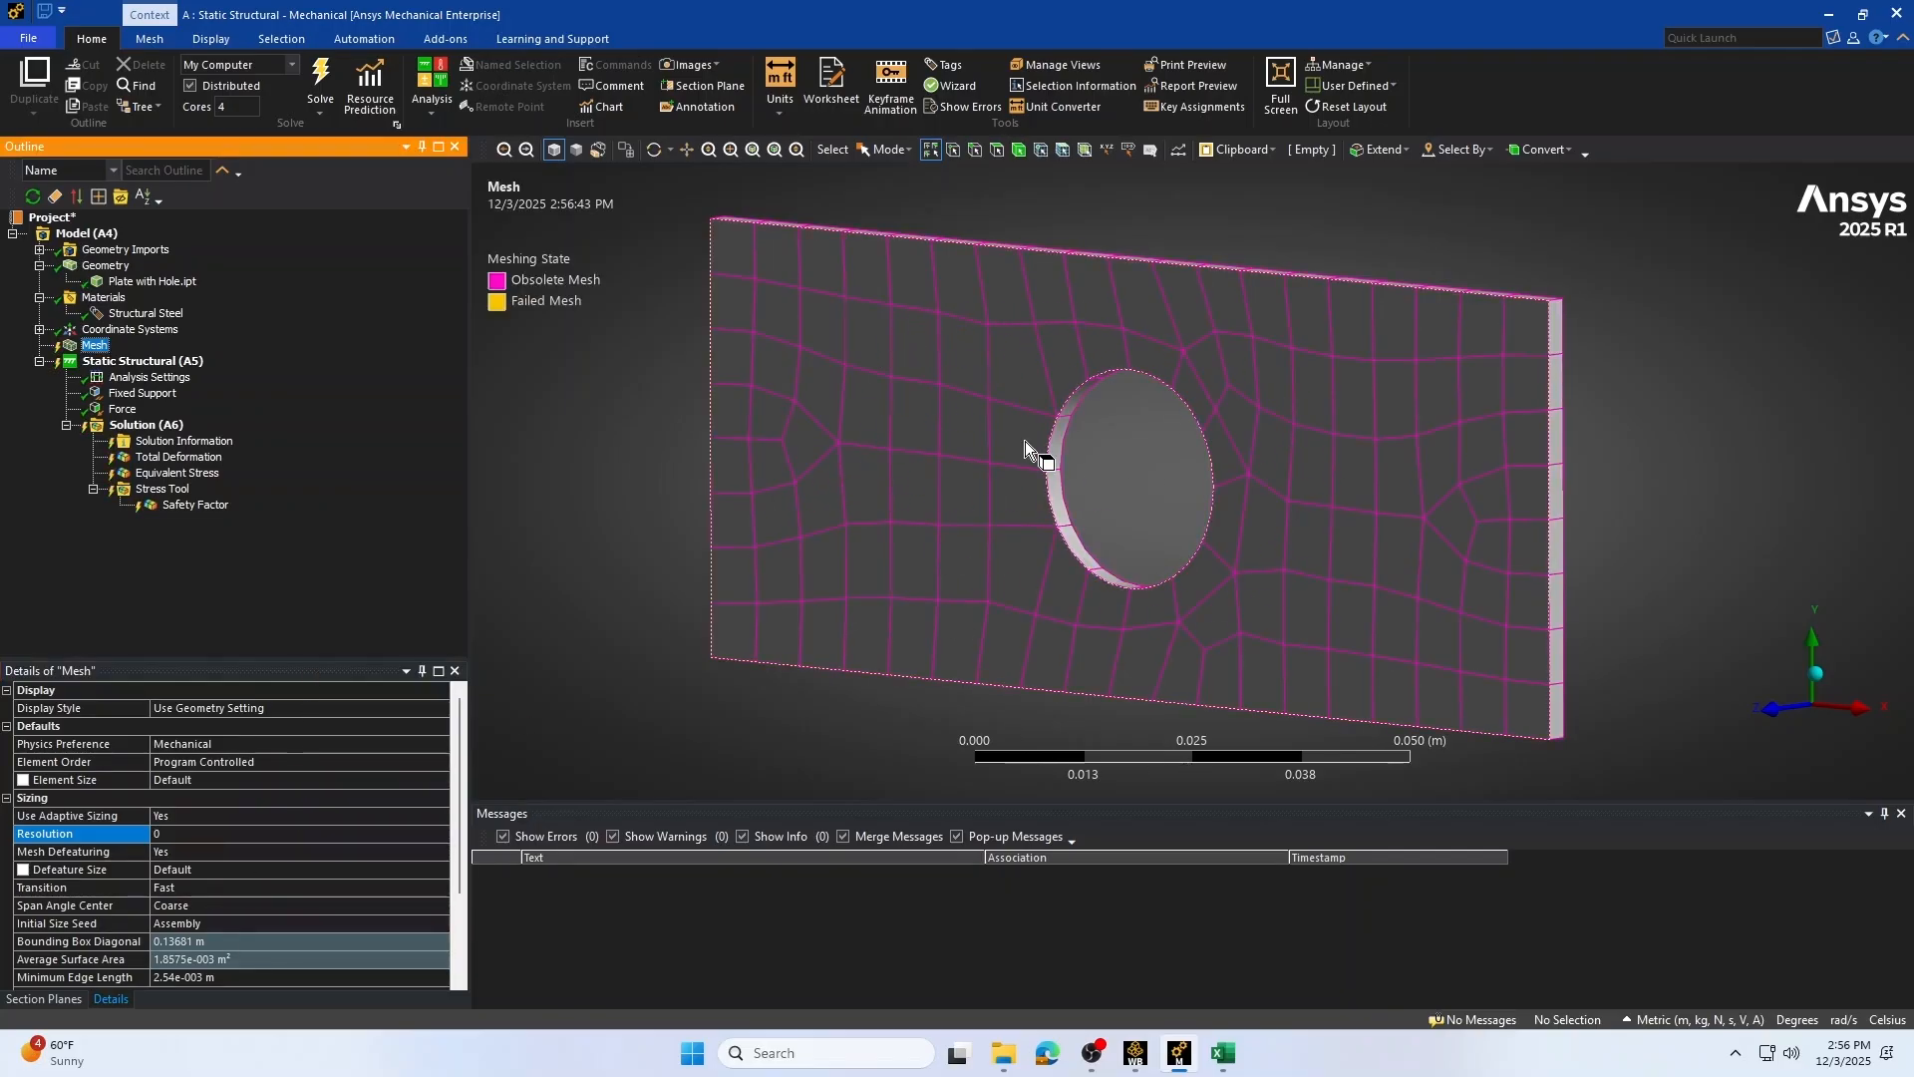
left_click(319, 78)
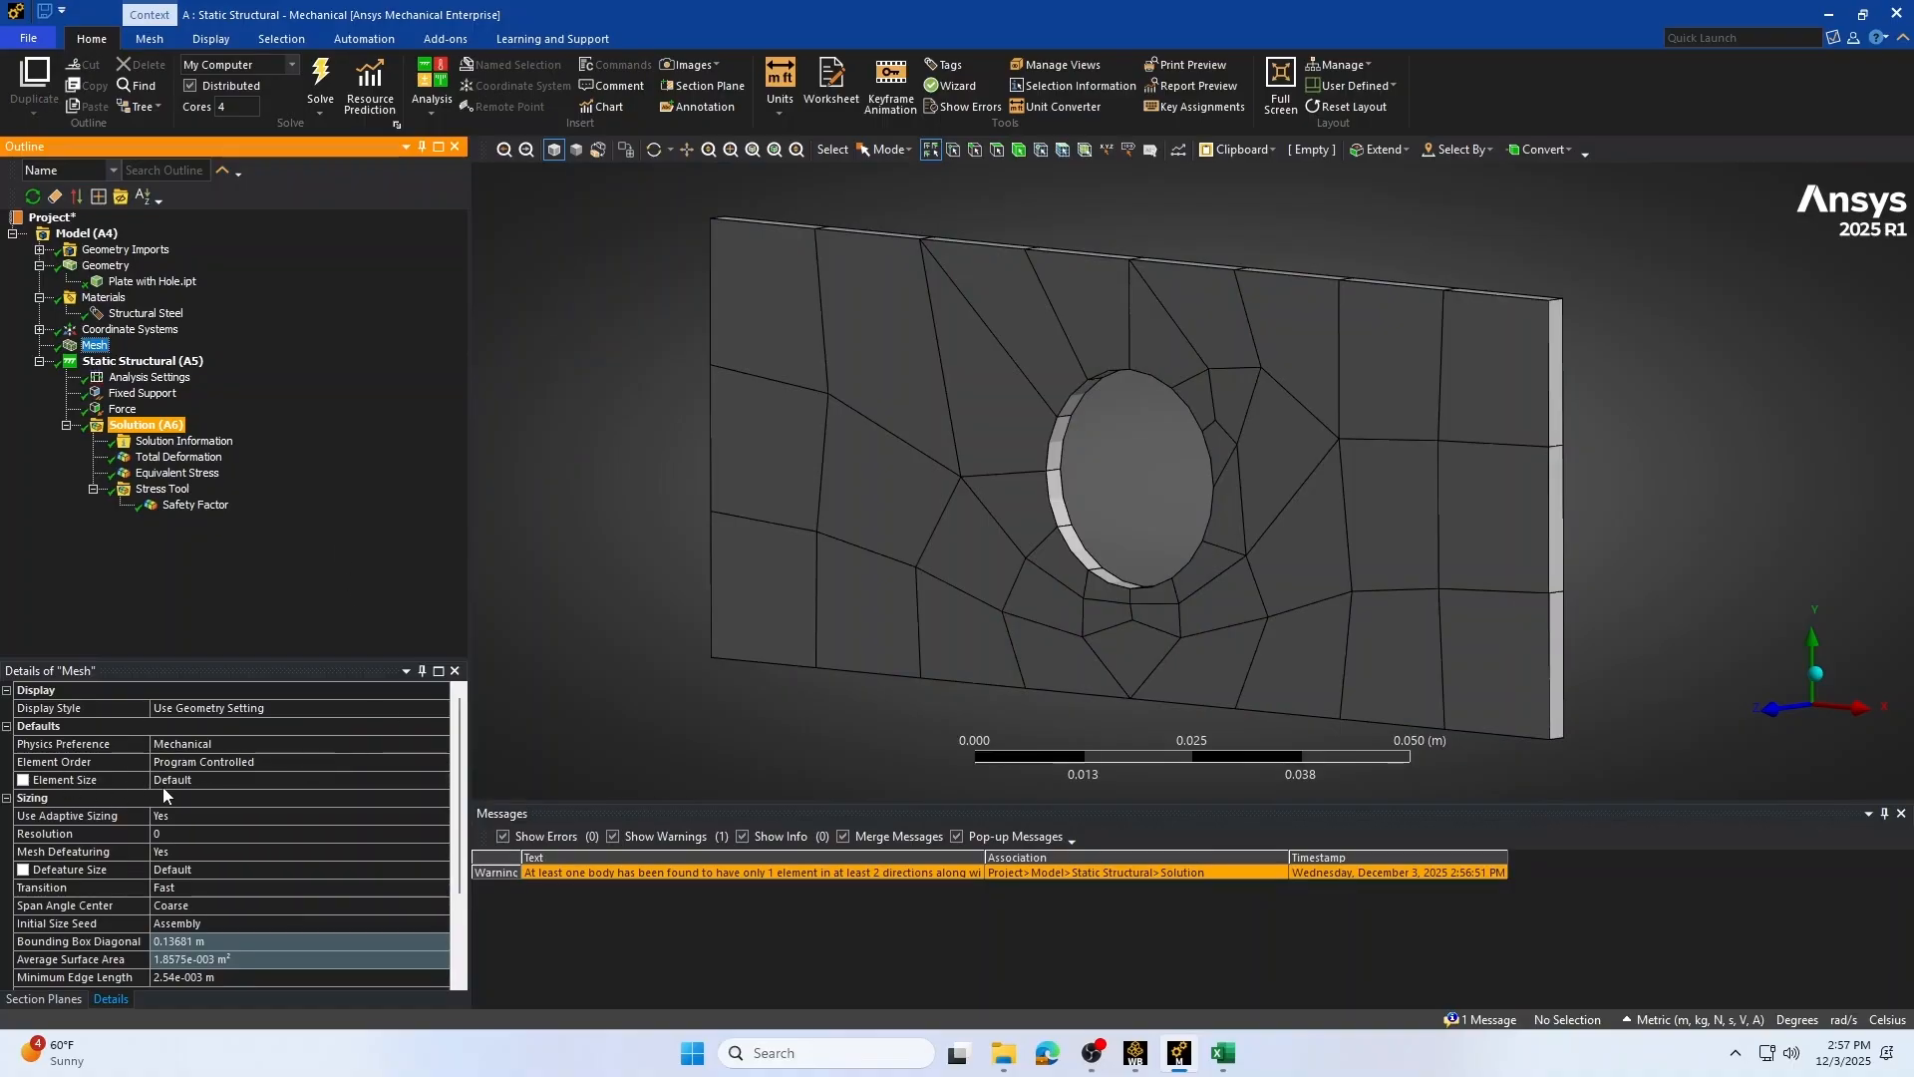
Expand the mesh statistics and set Show Detailed Statistics to No
scroll(164, 787, "down", 3)
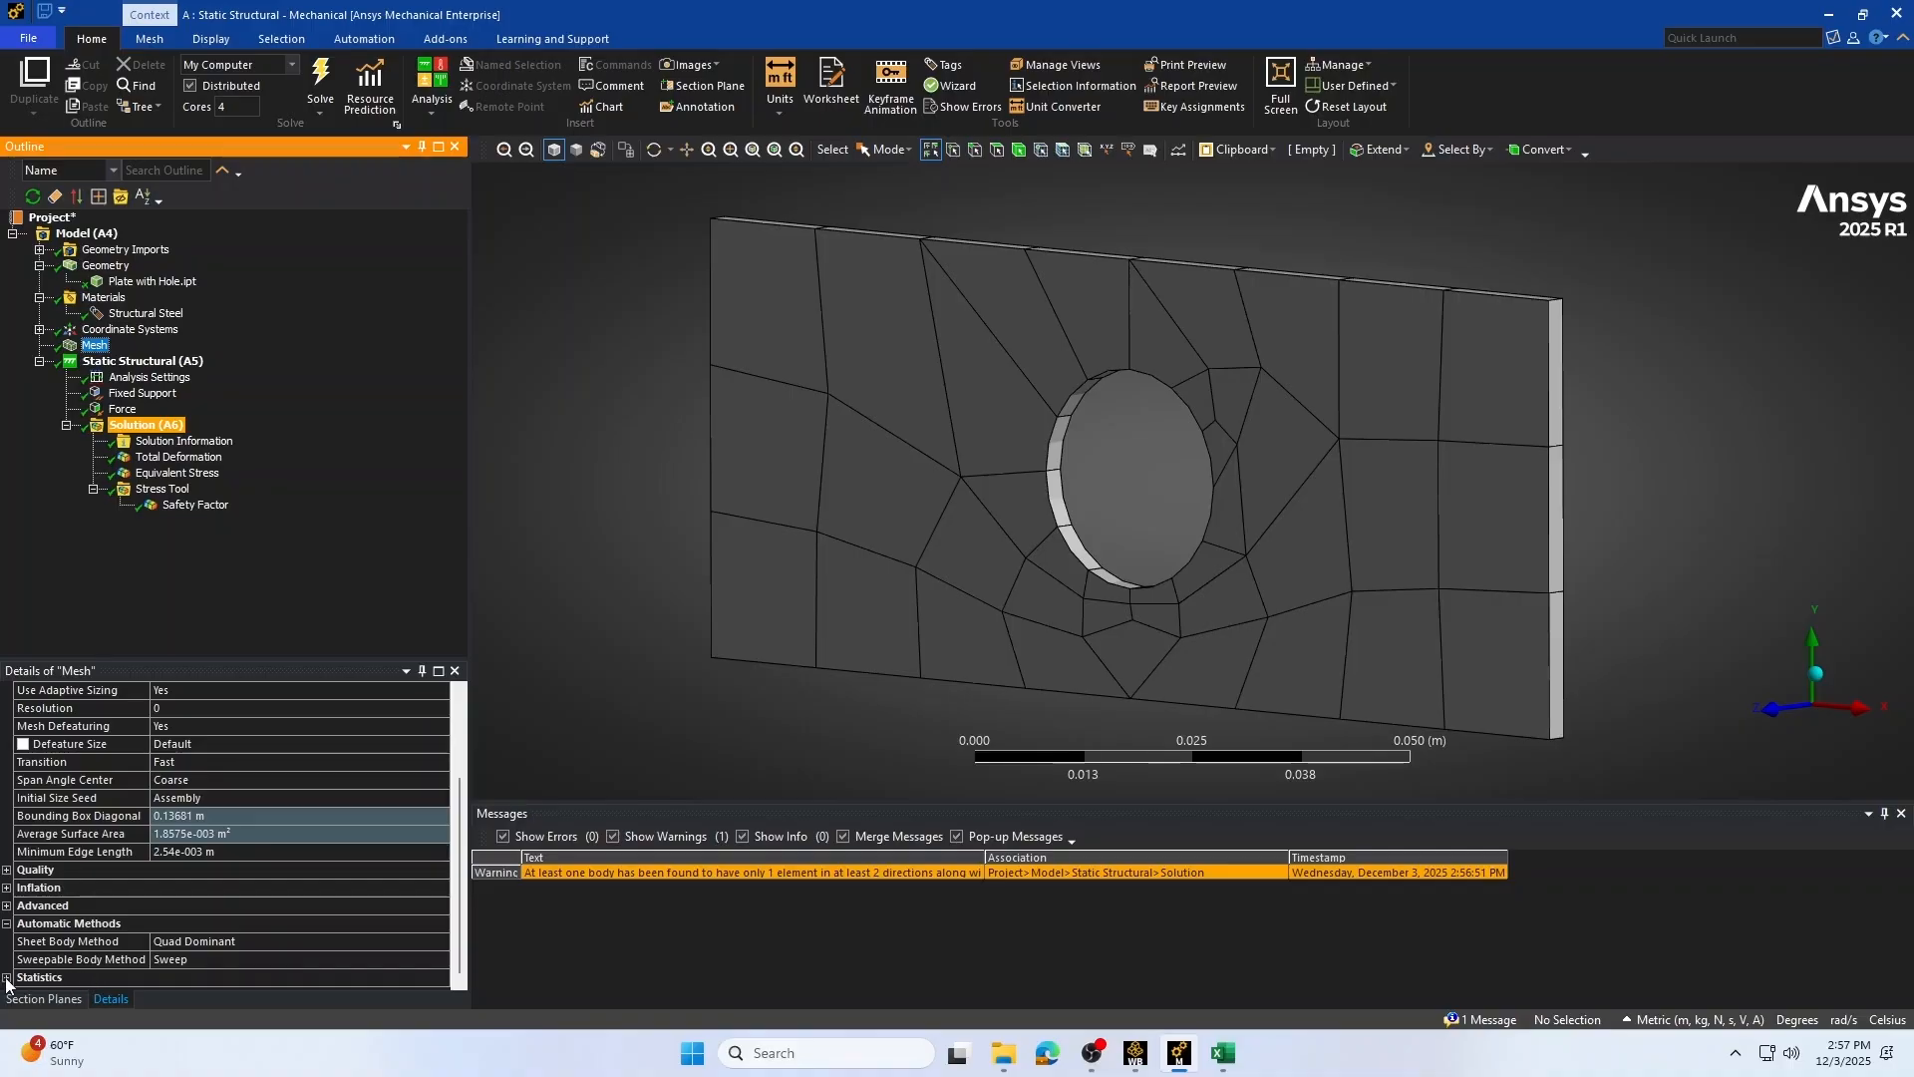
left_click(7, 977)
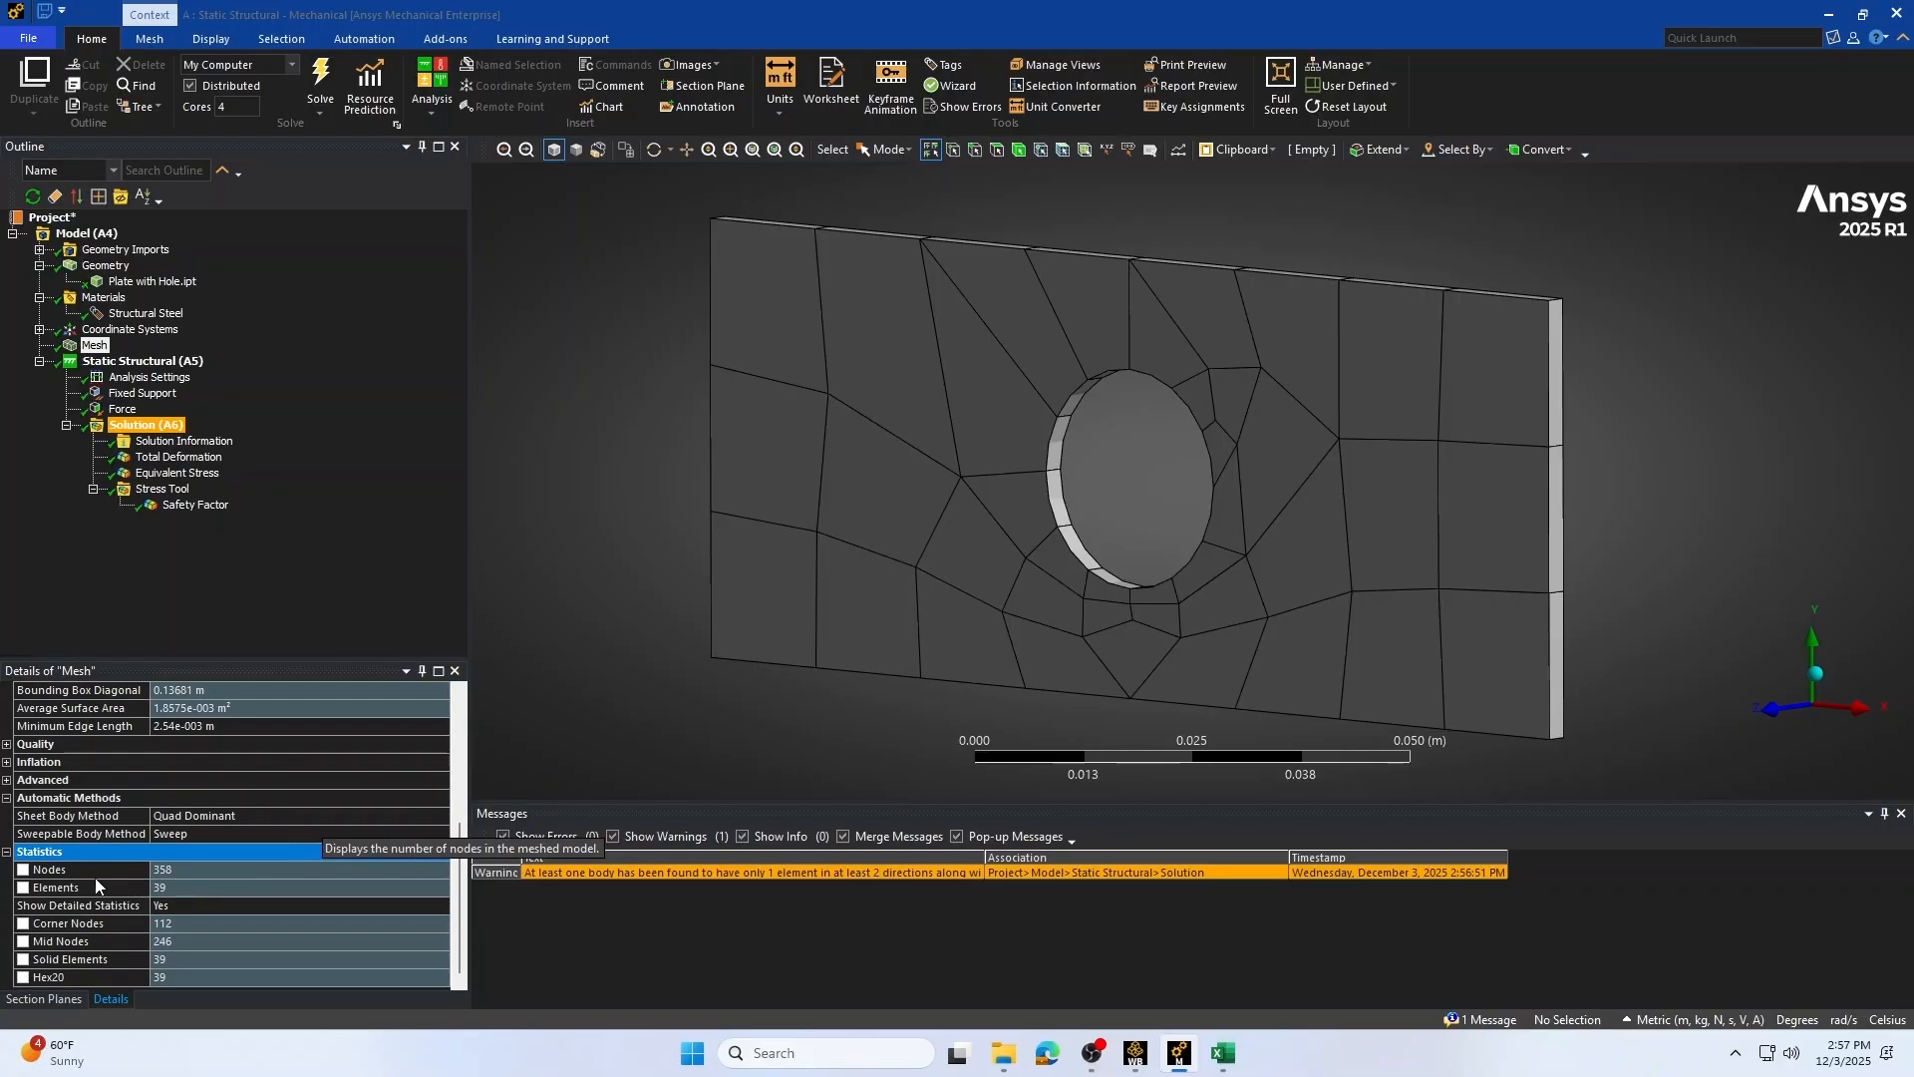
left_click(176, 906)
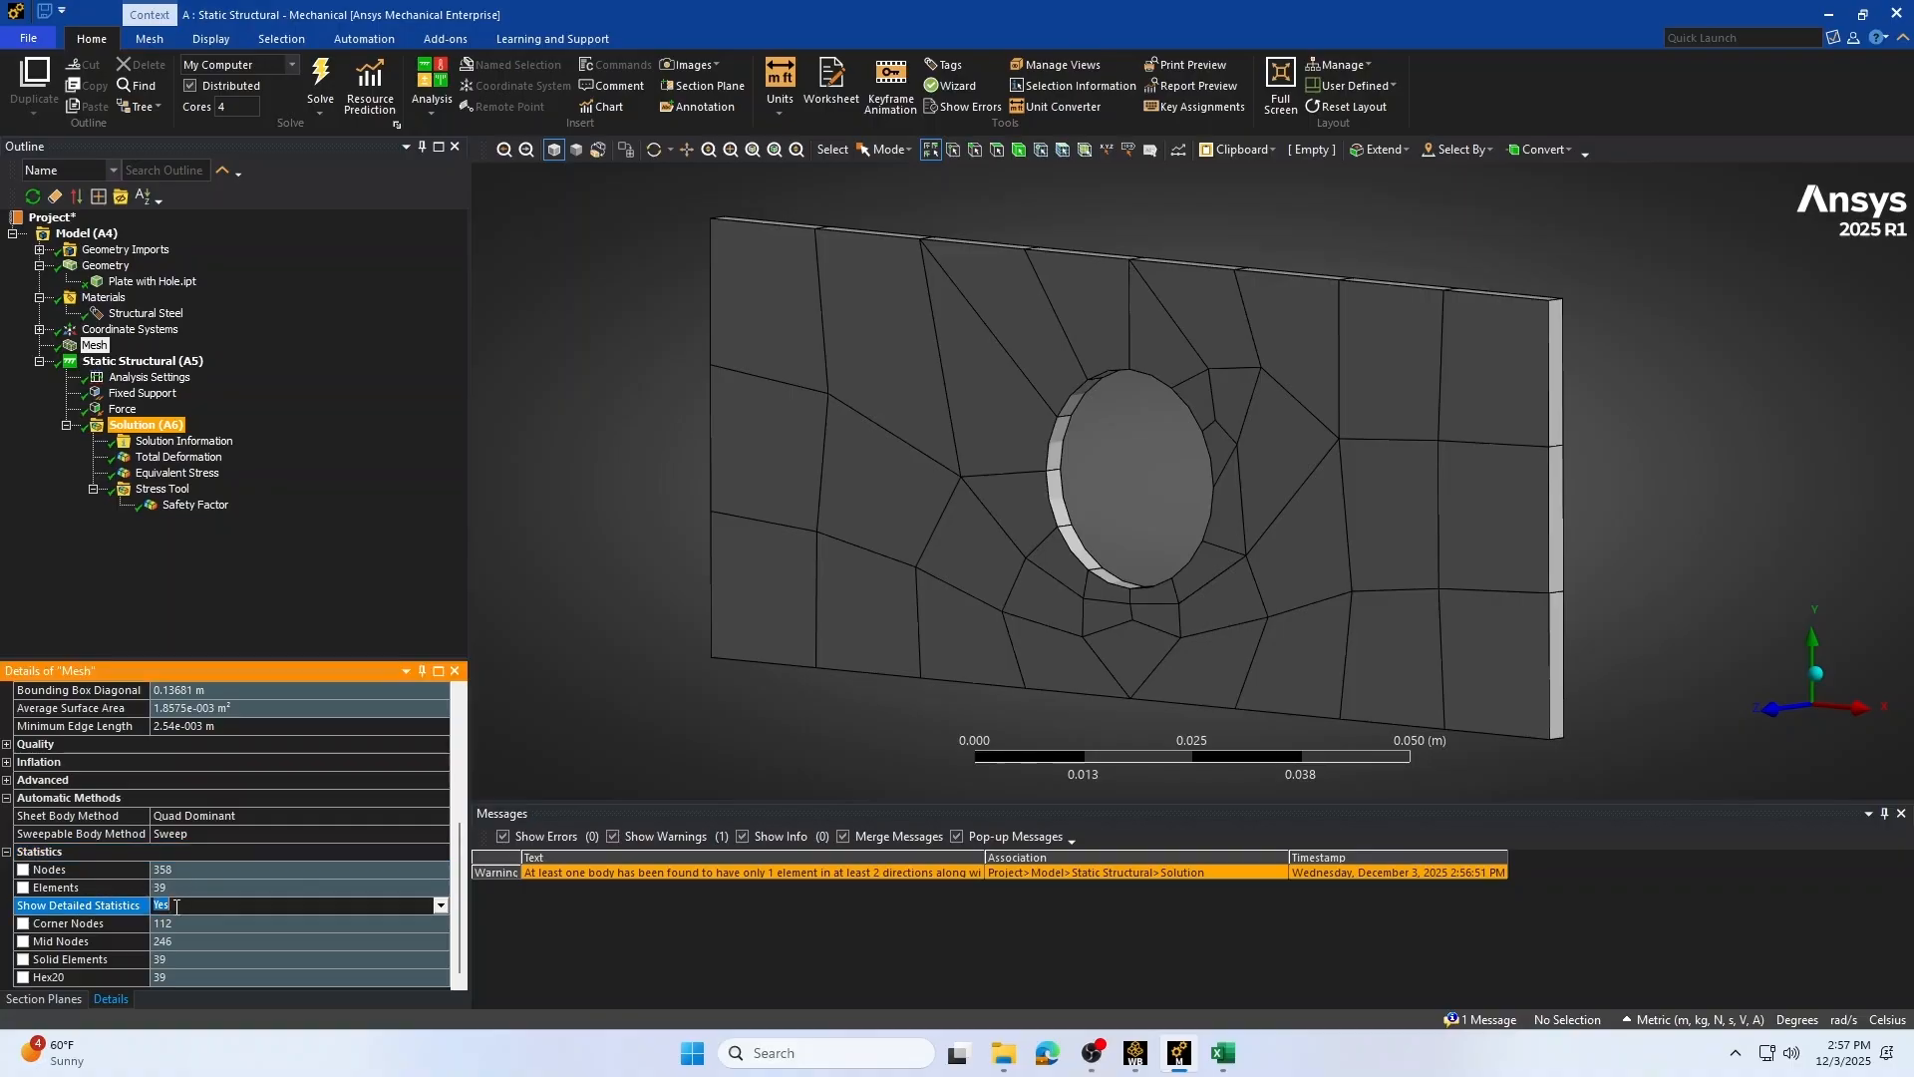
left_click(439, 905)
left_click(426, 934)
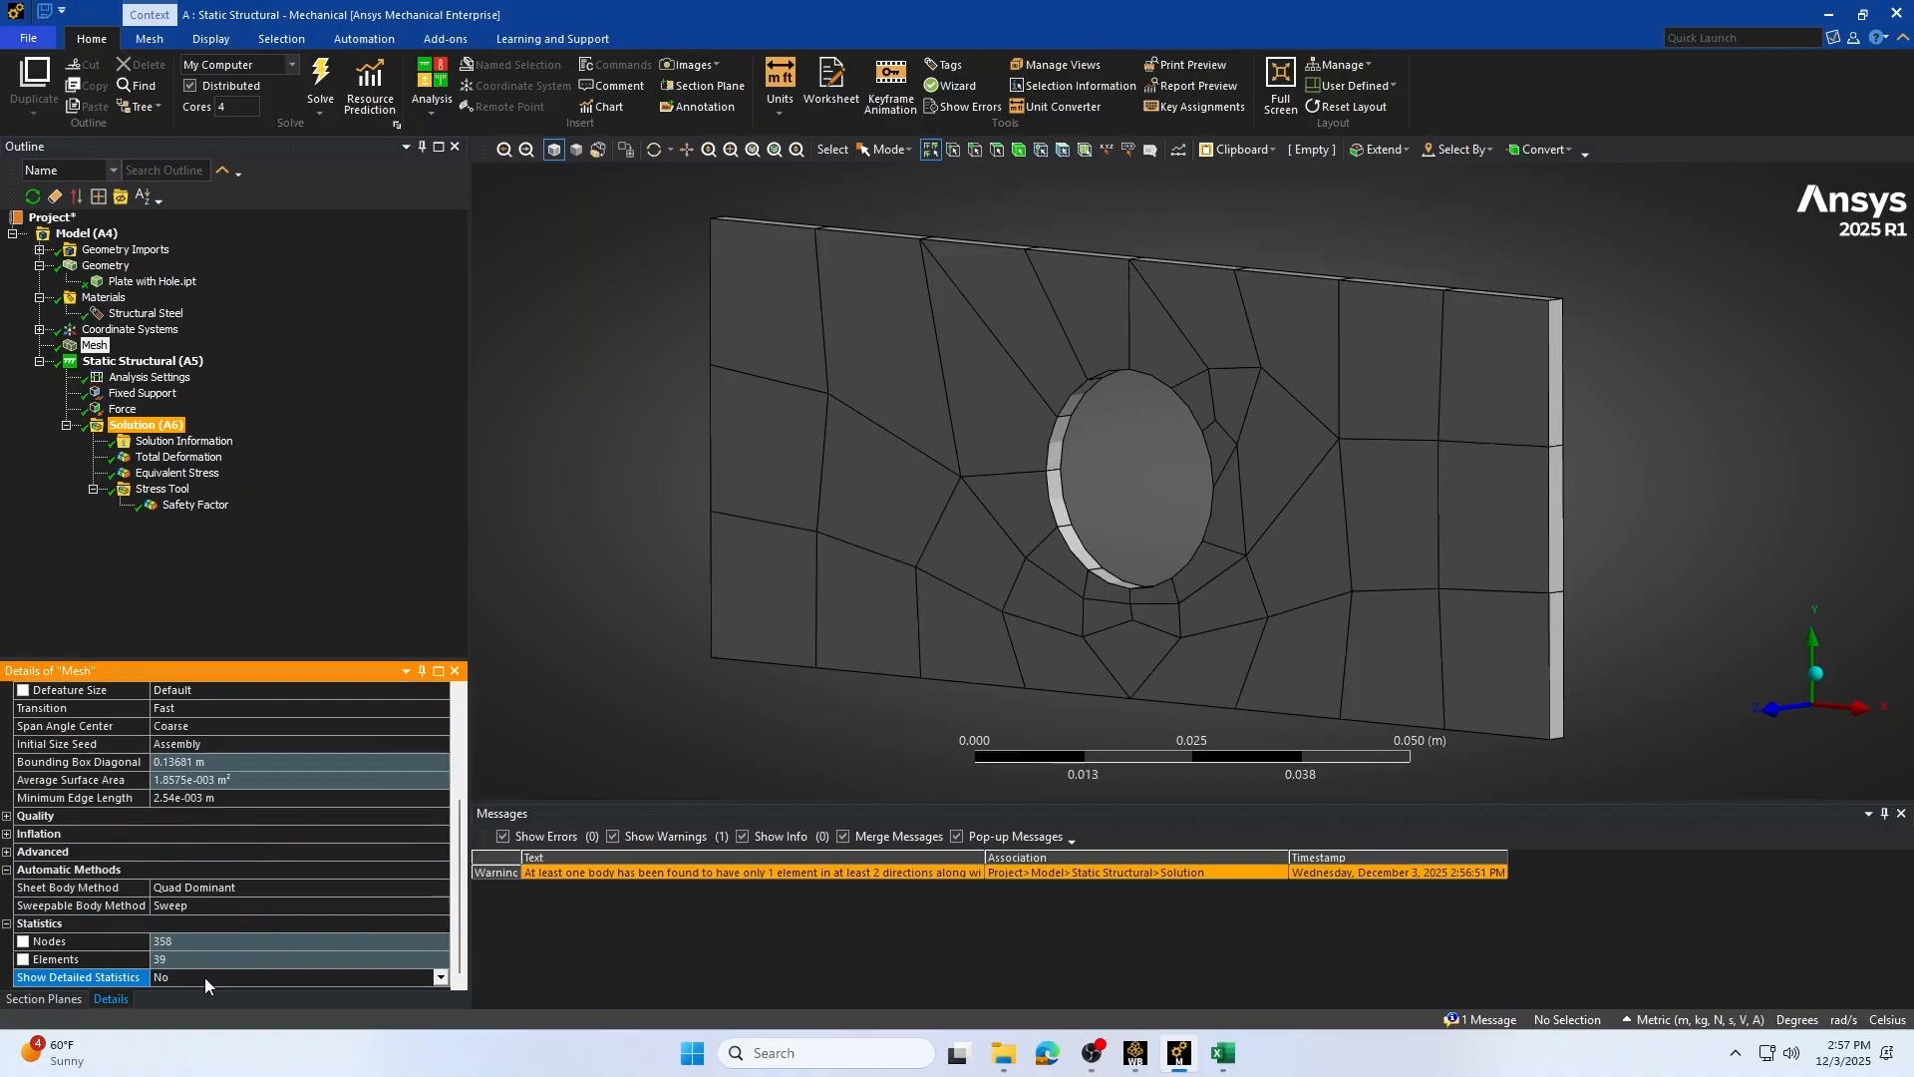
Read the mesh's node and element counts and display the Total Deformation result
left_click(195, 943)
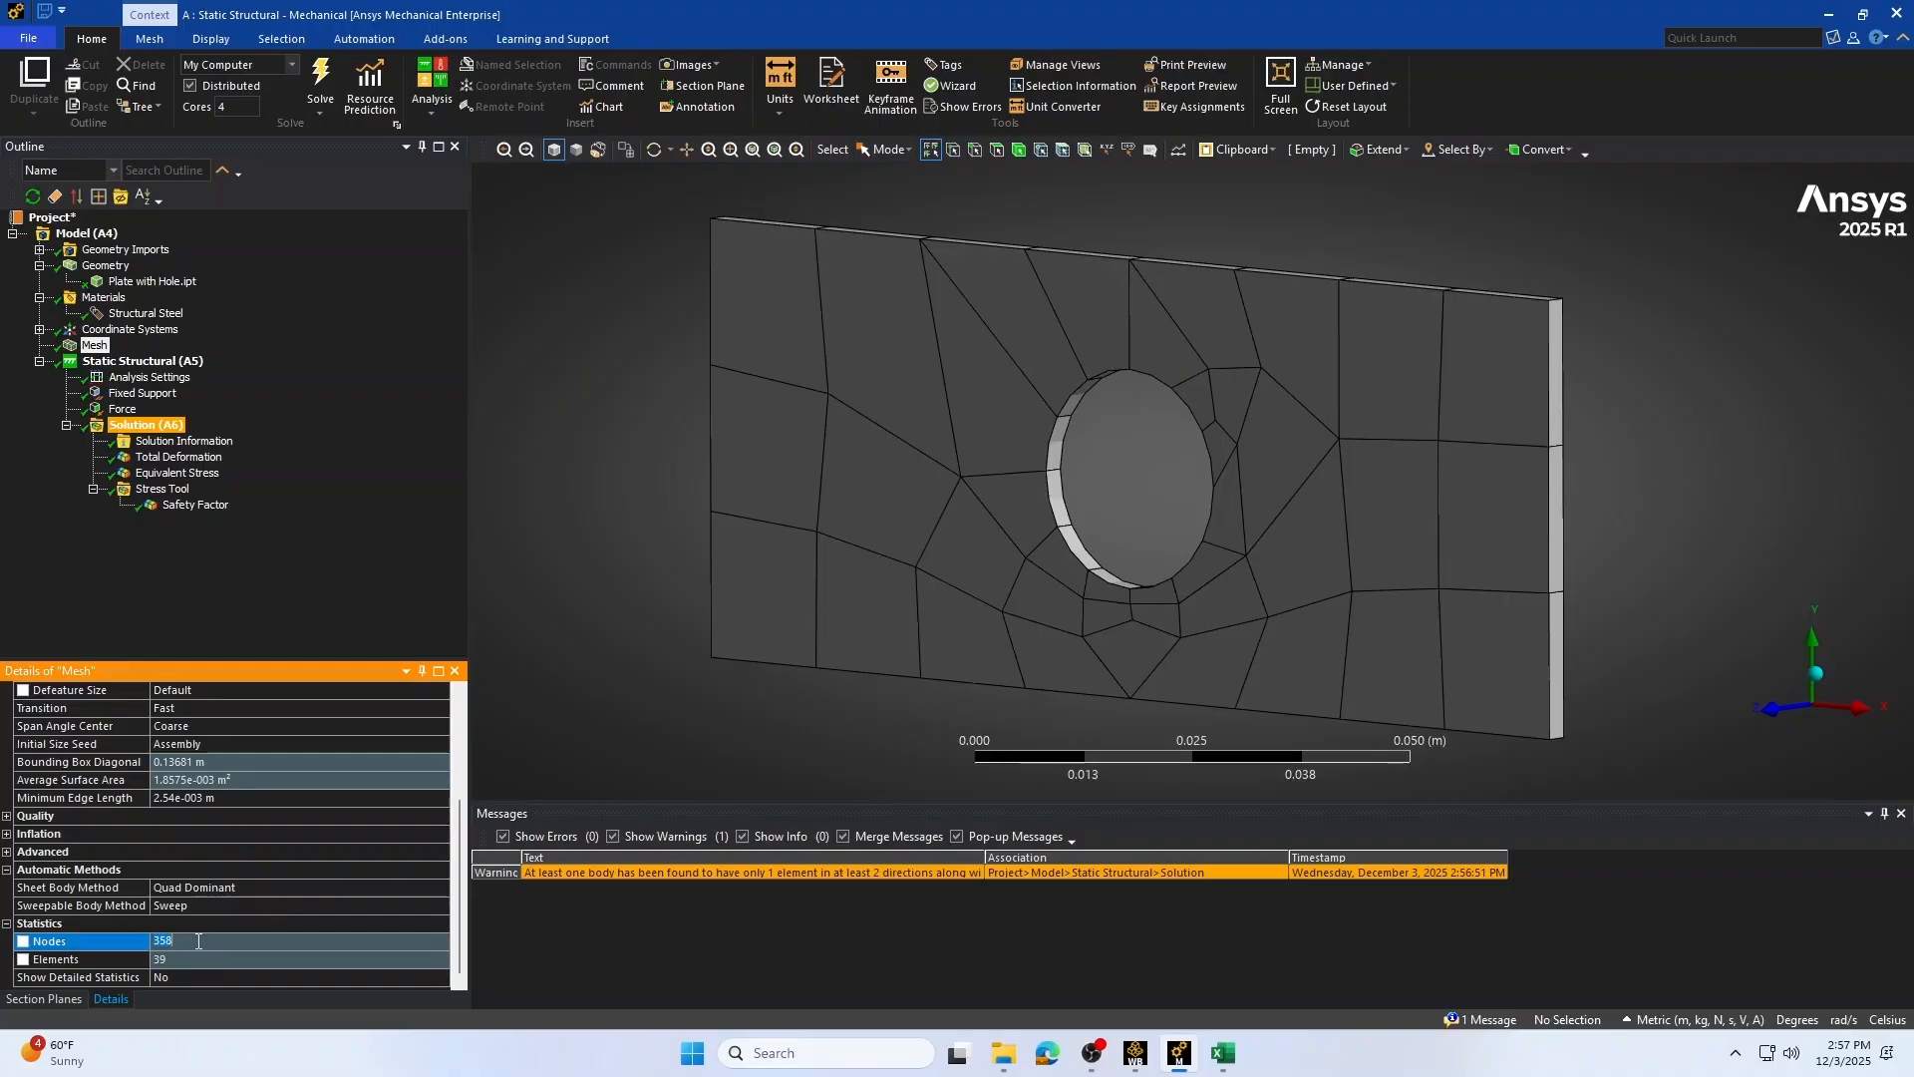
key("Down")
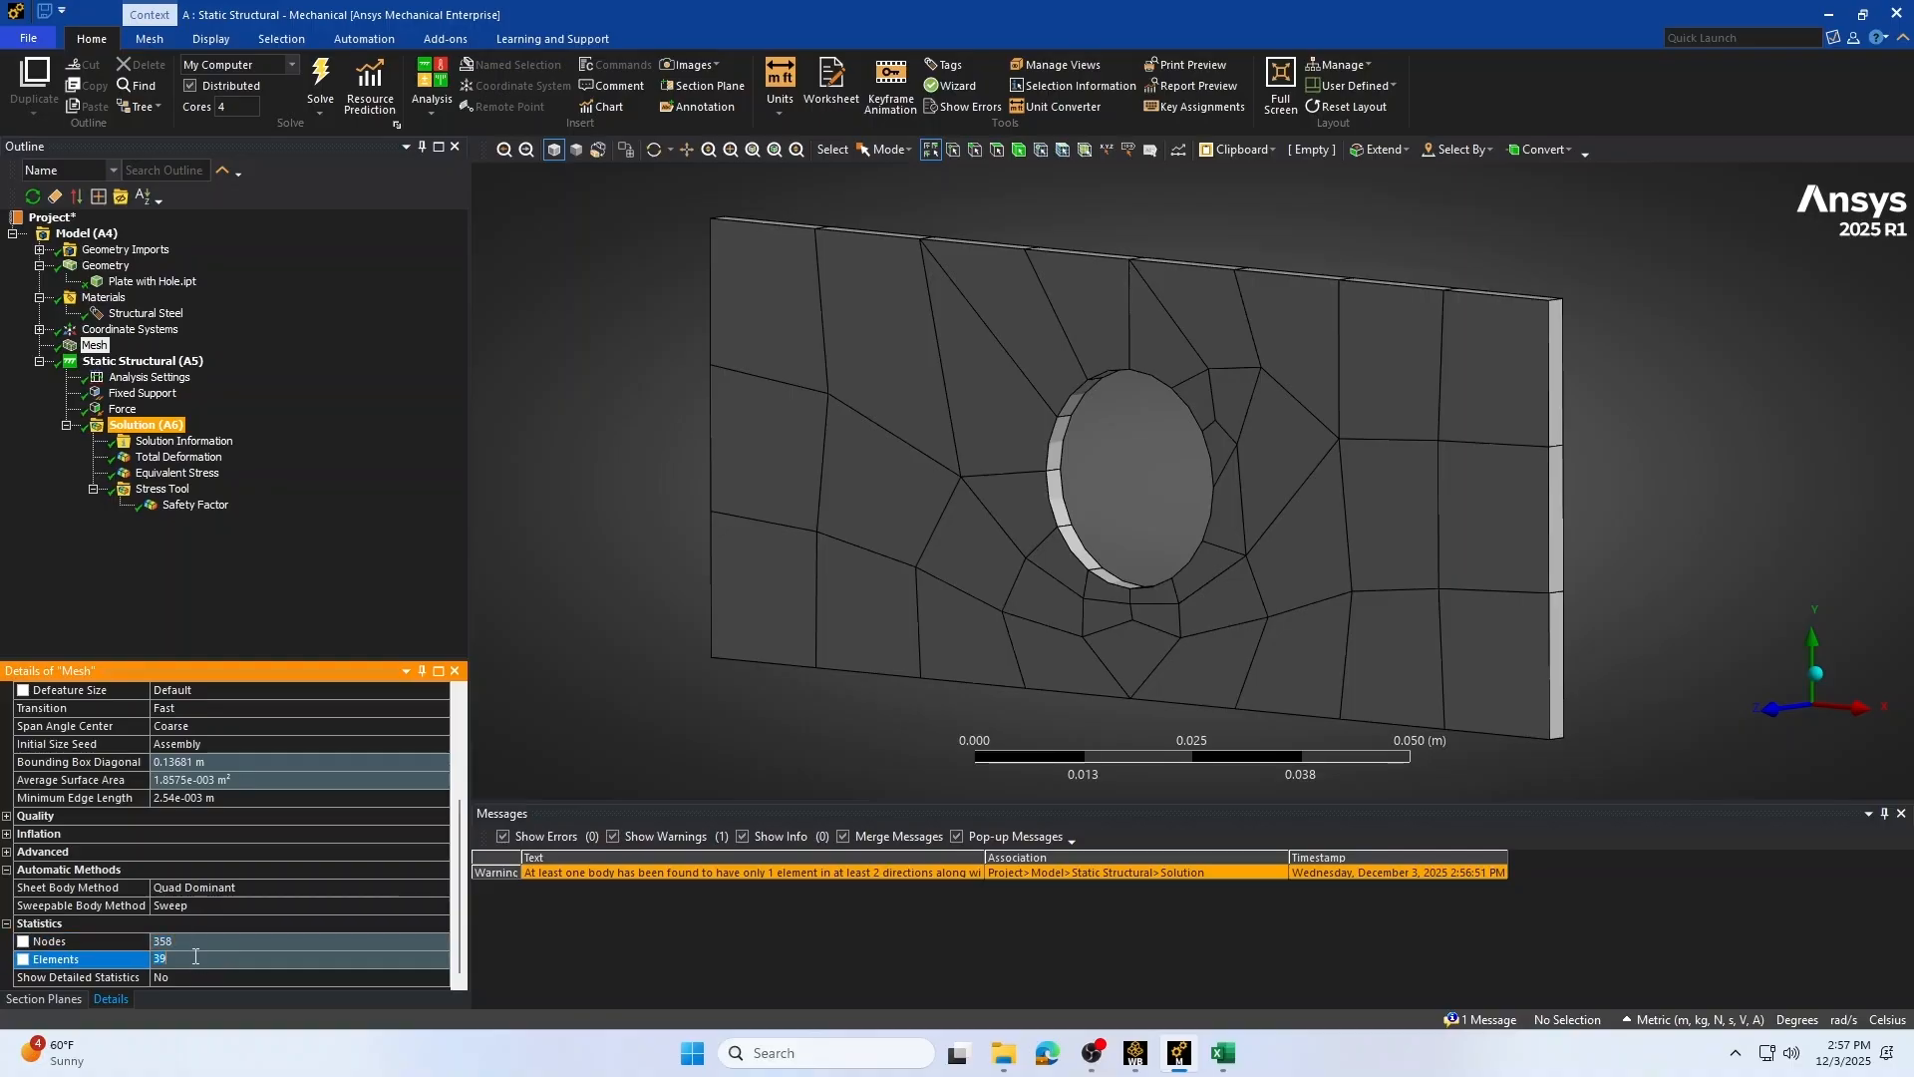
left_click(208, 464)
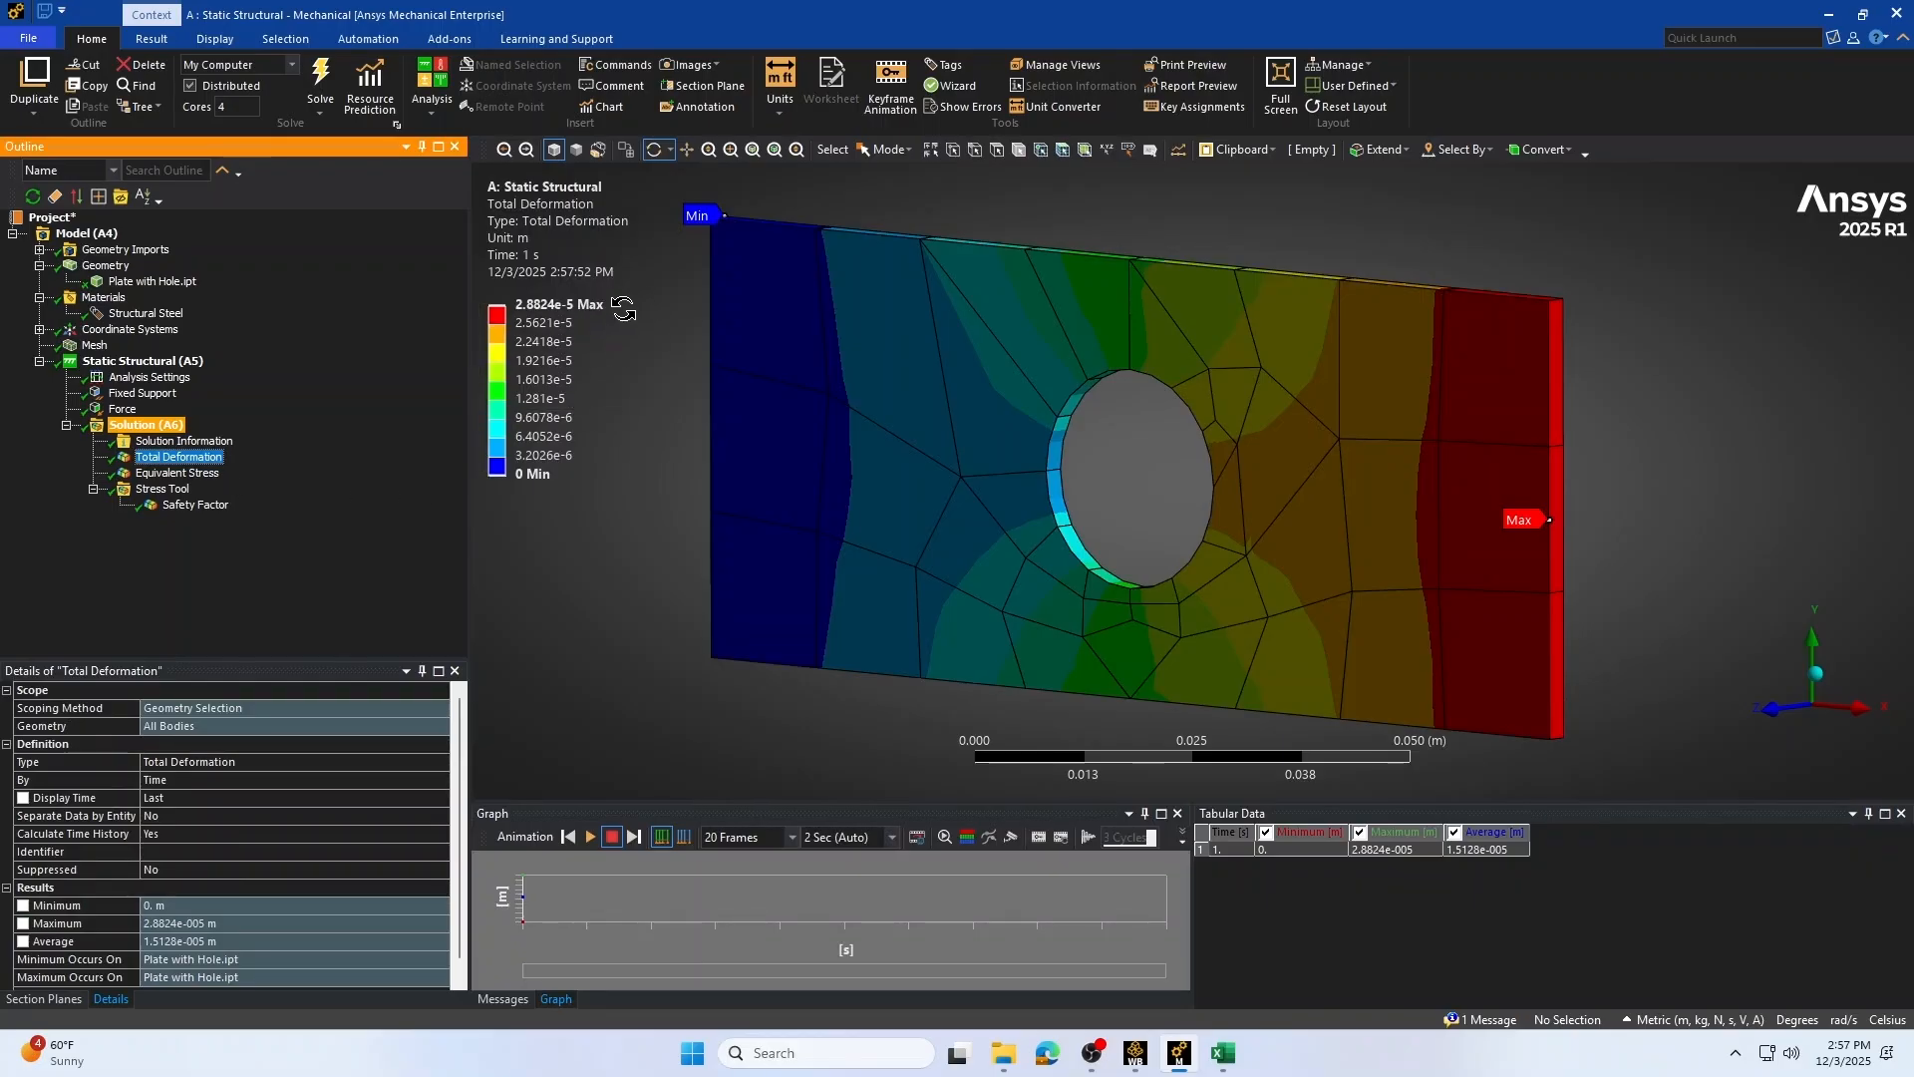
View the Equivalent Stress result, set the mesh sizing resolution to 1 and solve the model again
left_click(179, 474)
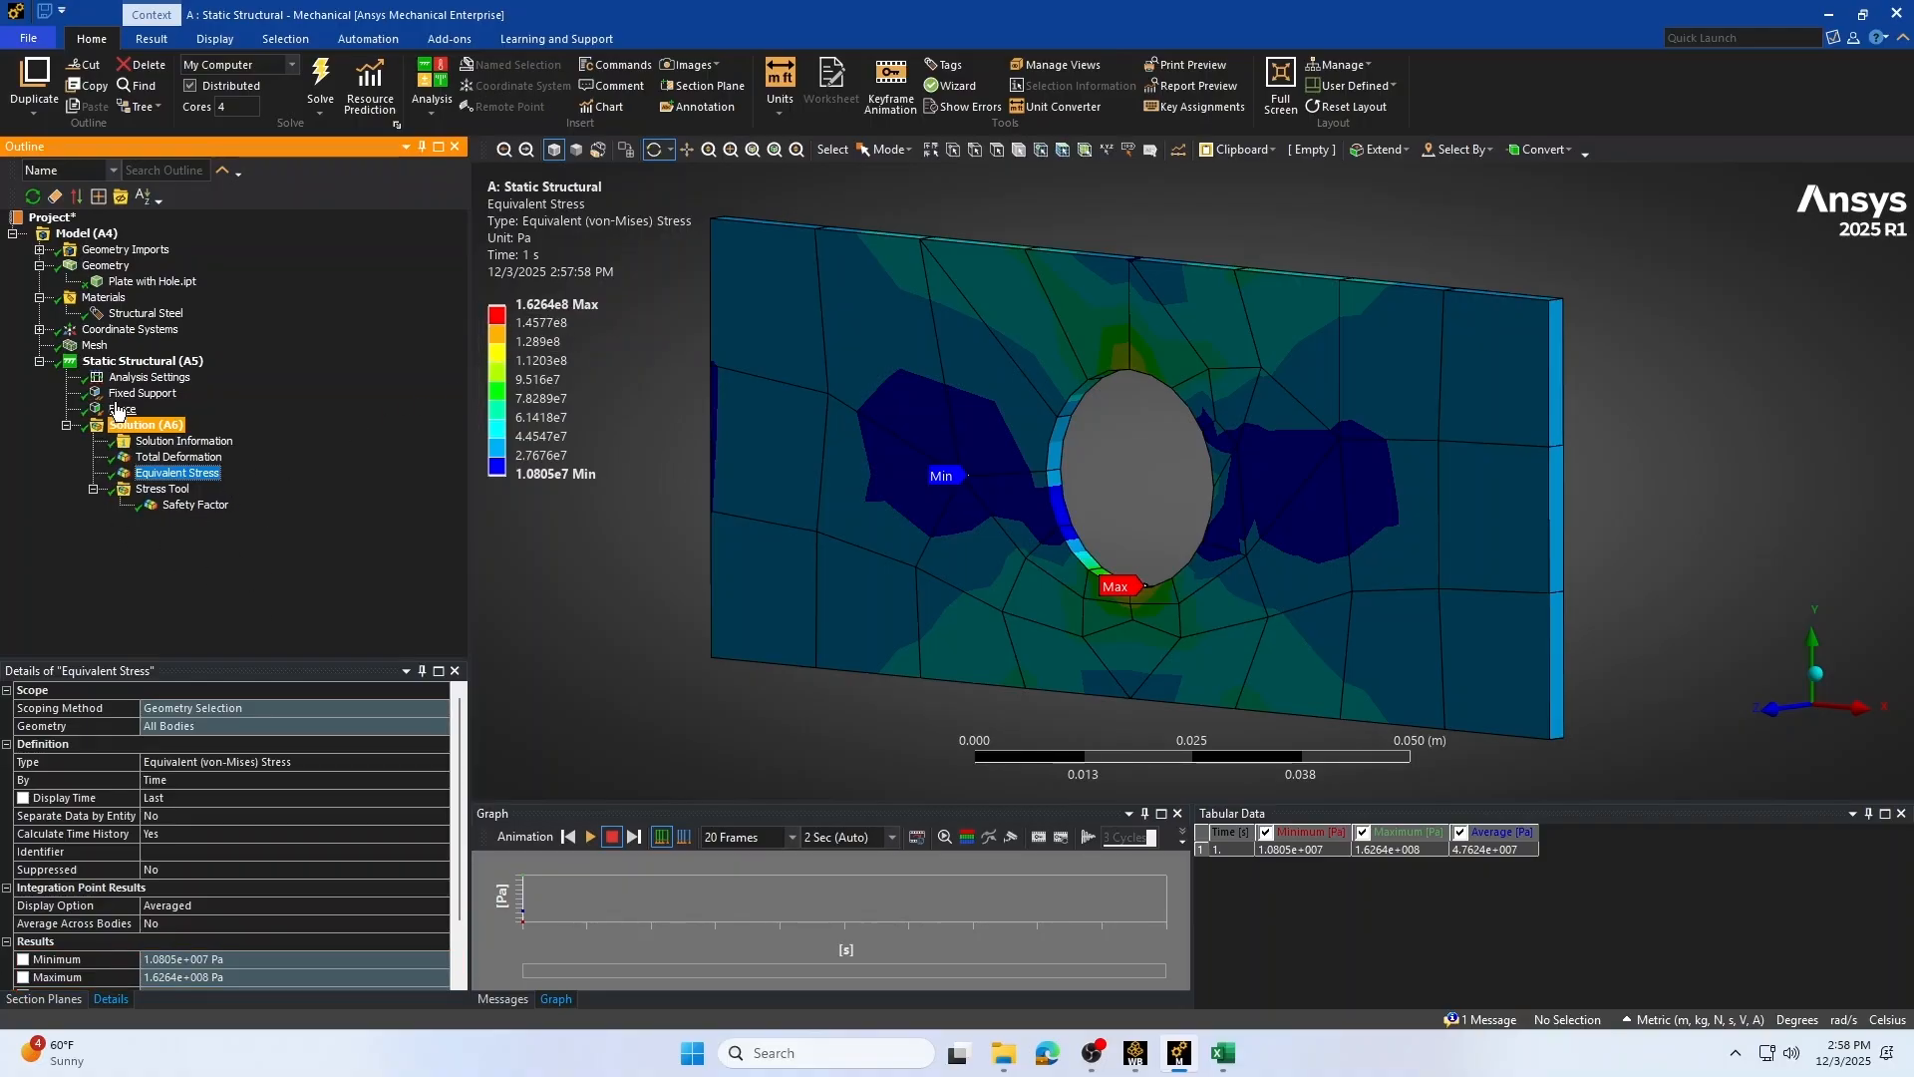
left_click(94, 344)
left_click(187, 834)
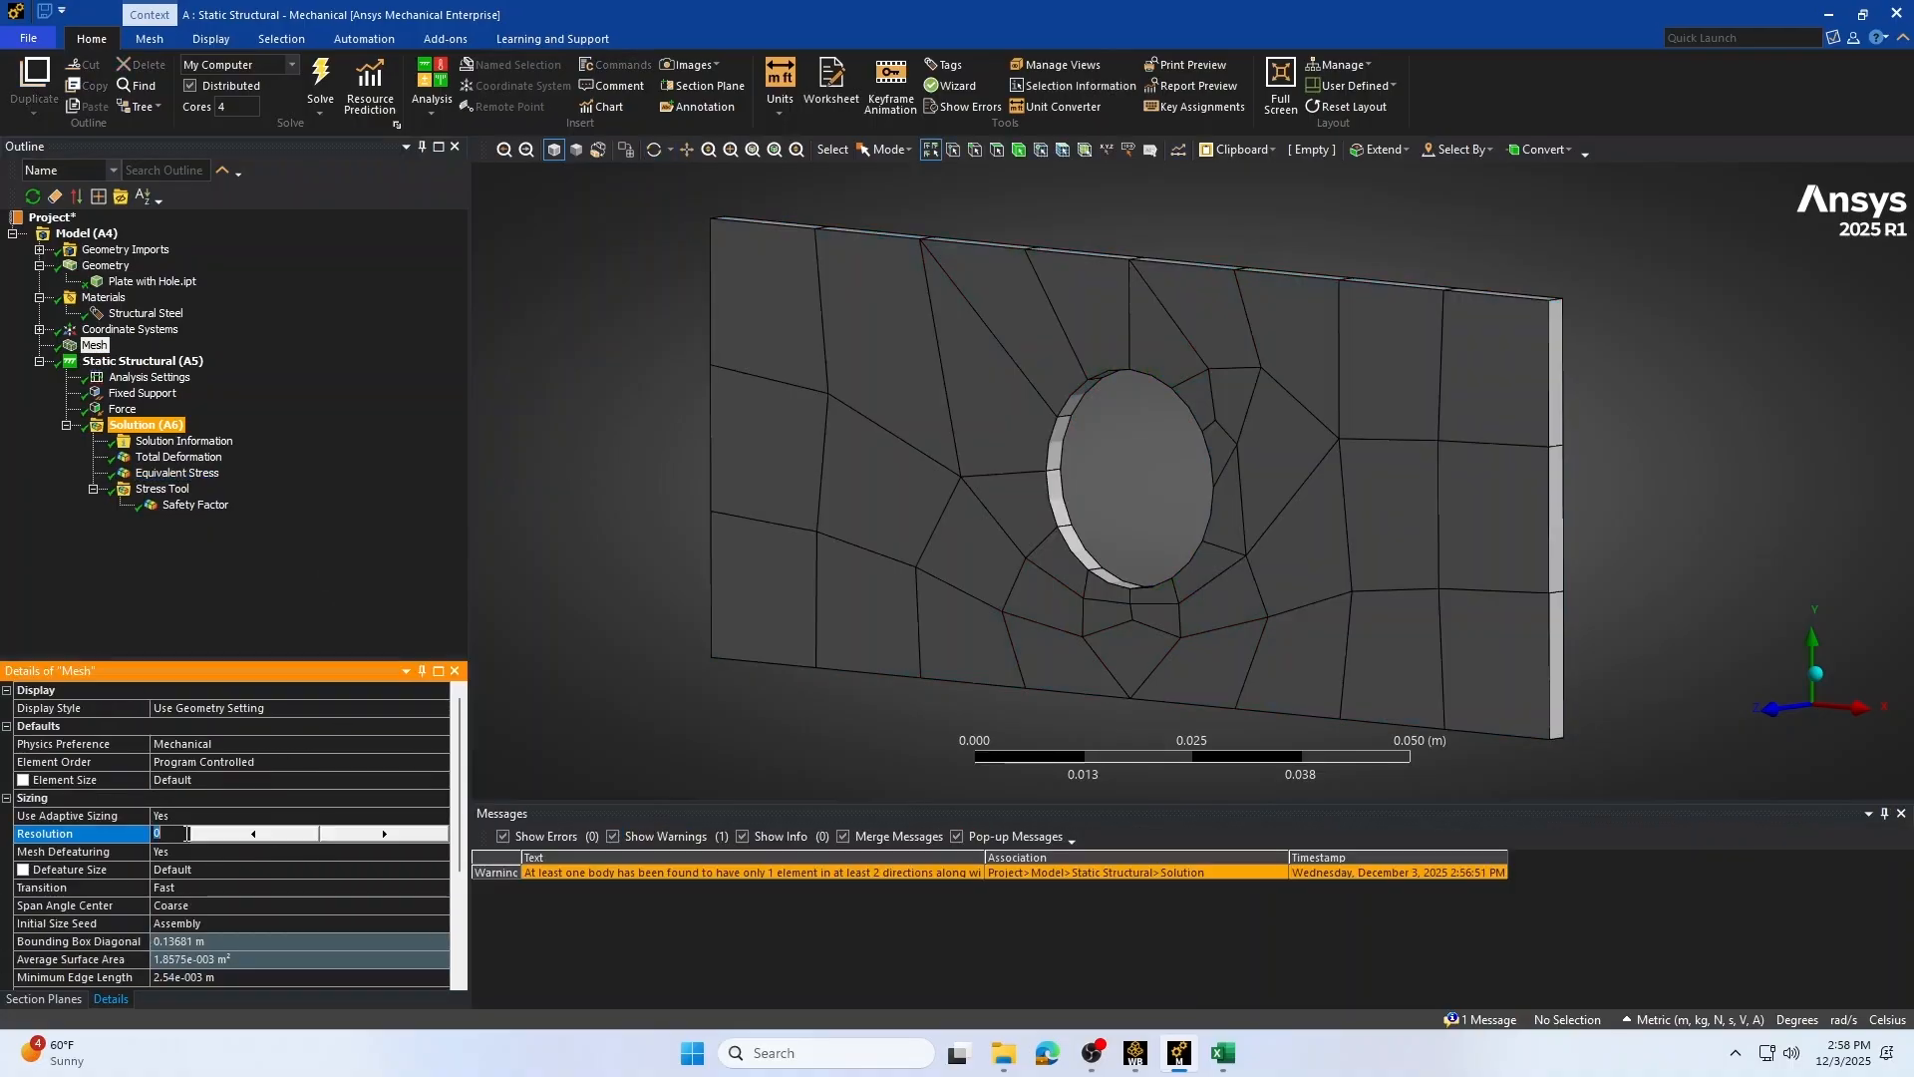
left_click(389, 833)
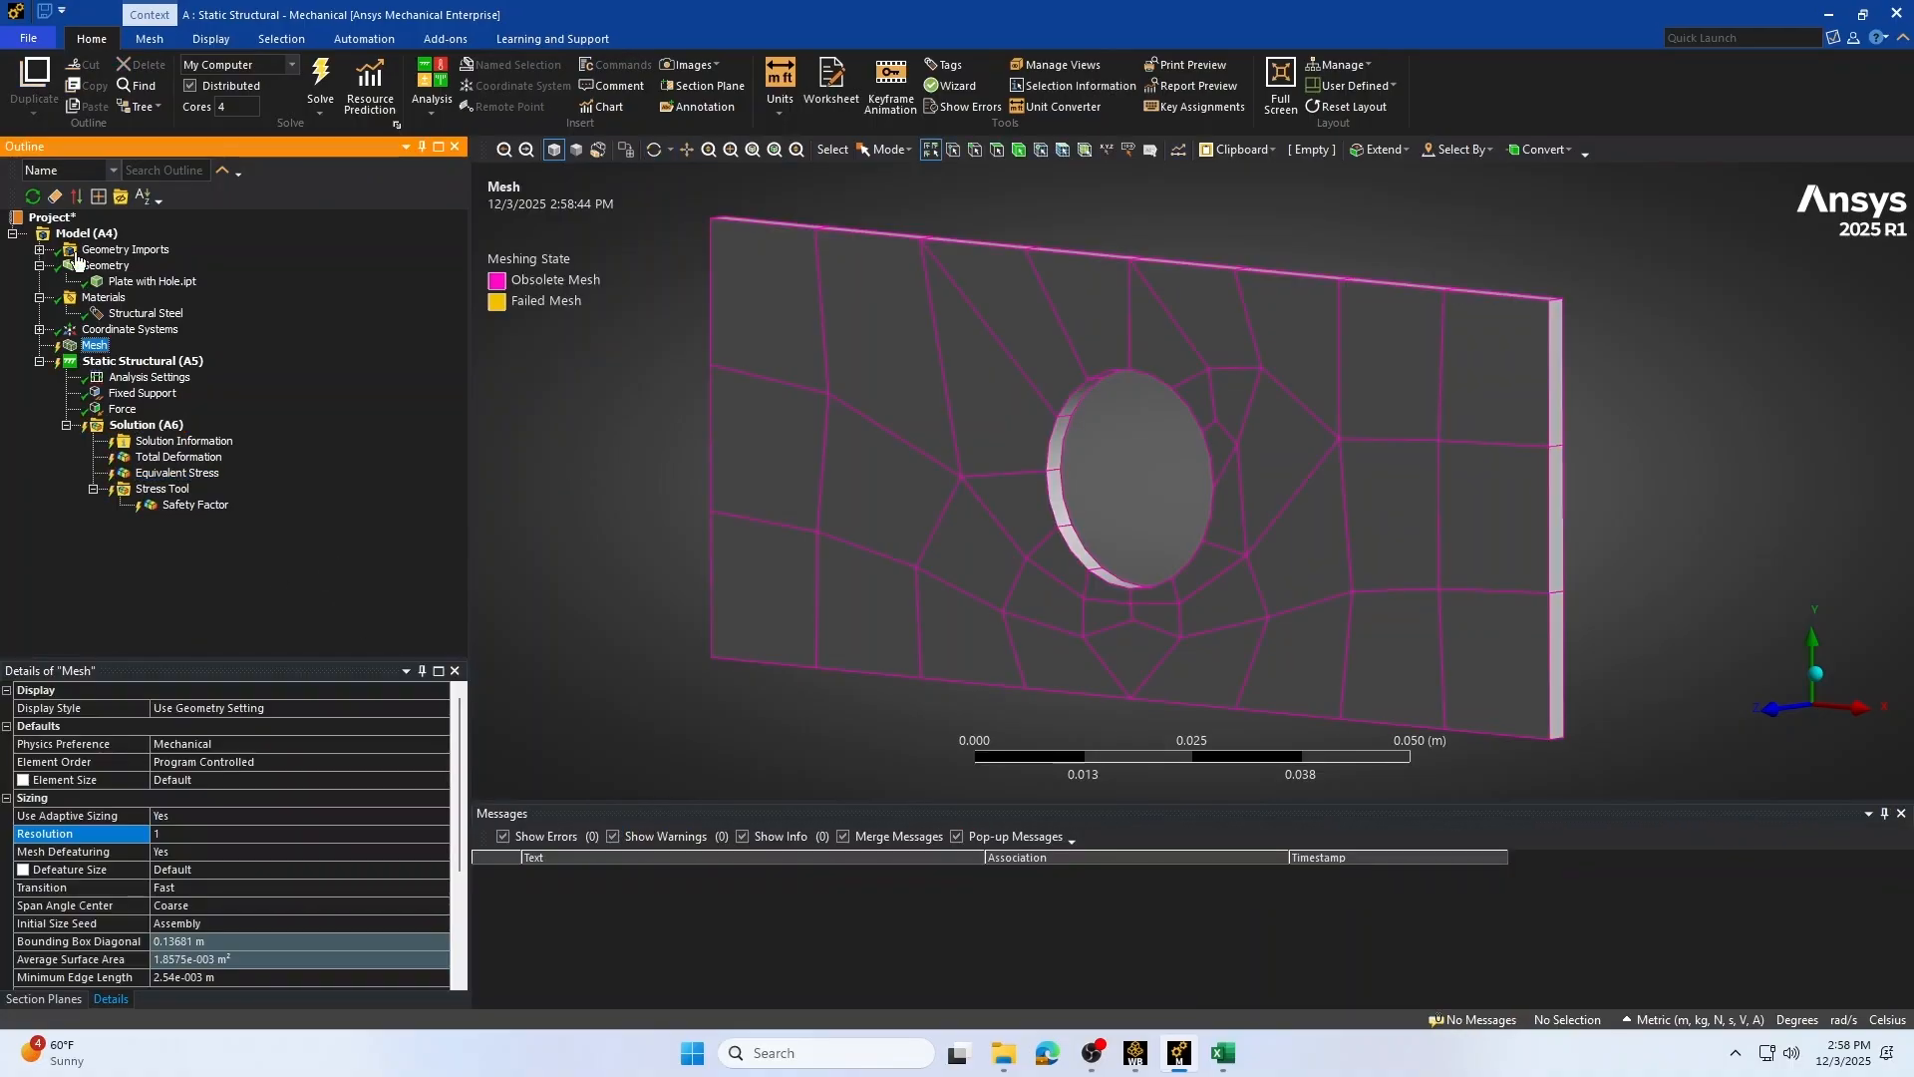
left_click(322, 74)
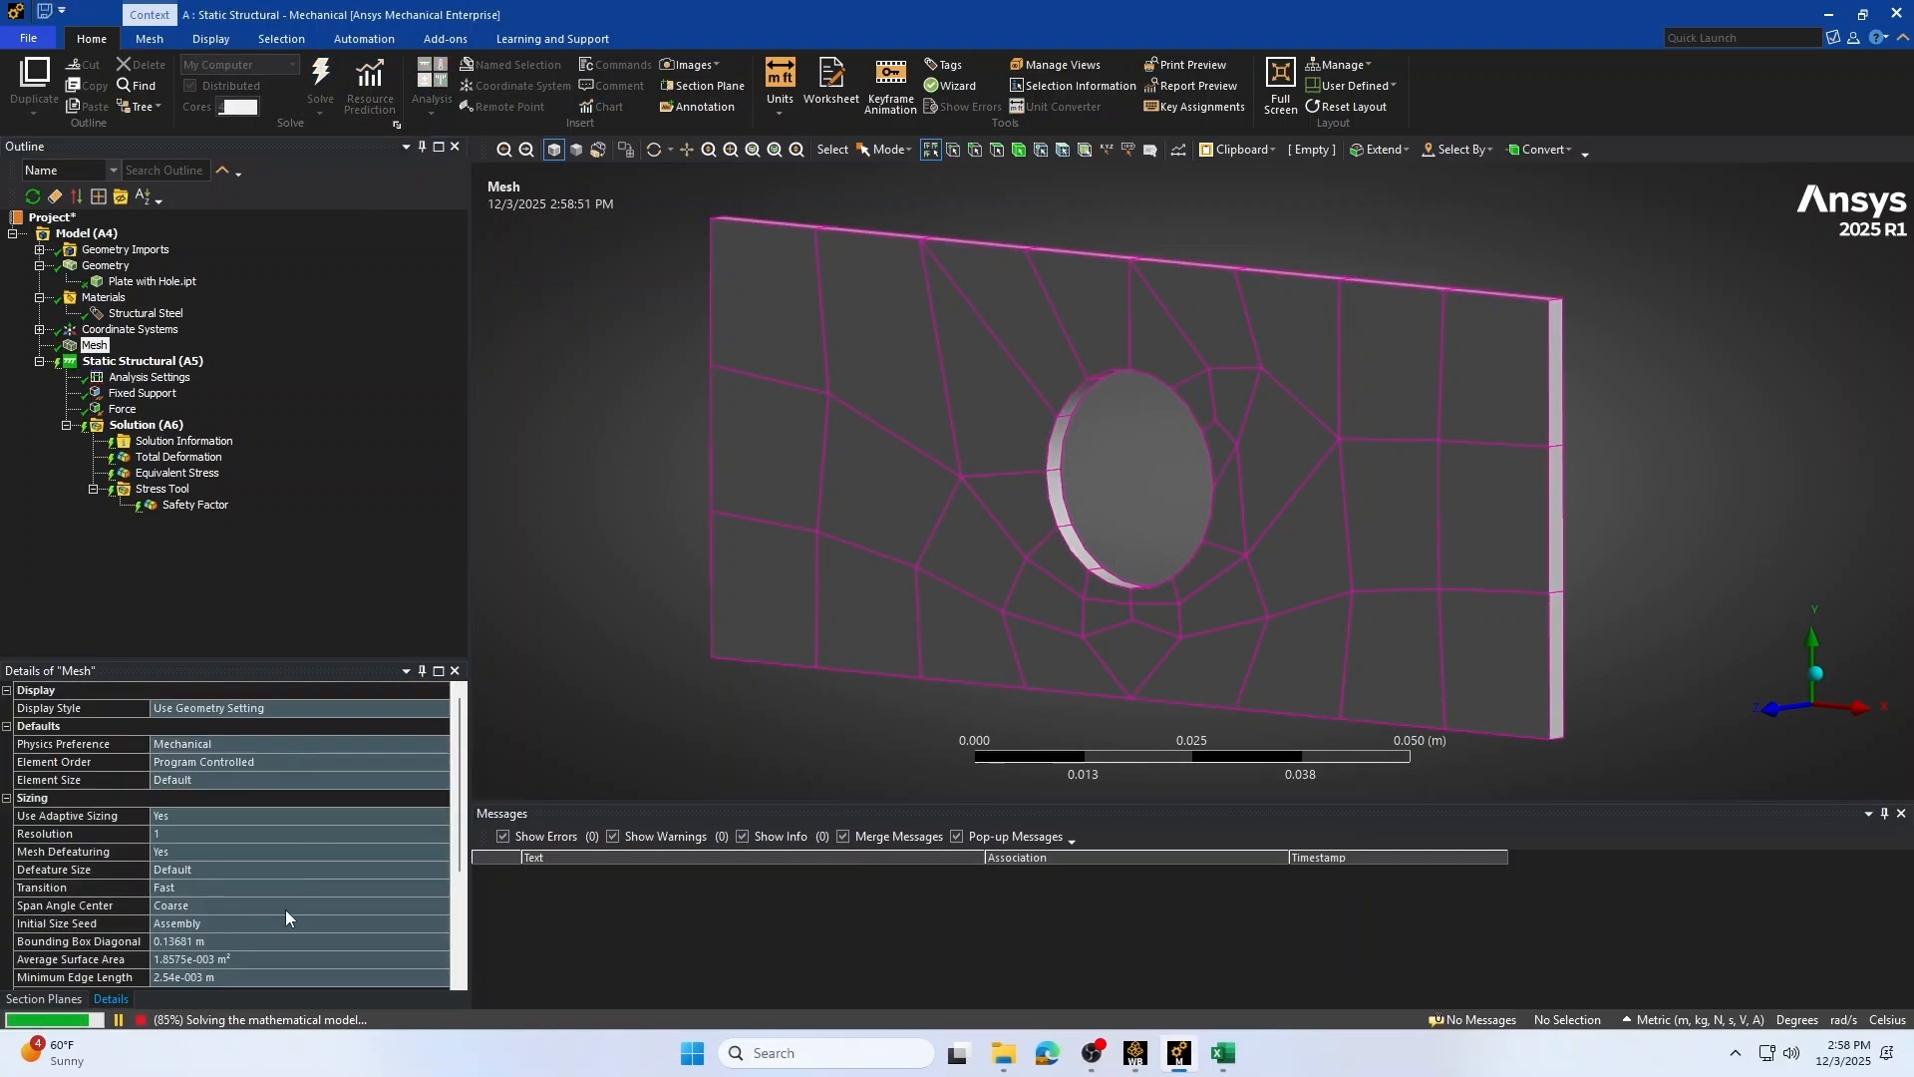
Read the new mesh's node and element counts and view the Total Deformation and Equivalent Stress results
scroll(279, 857, "down", 4)
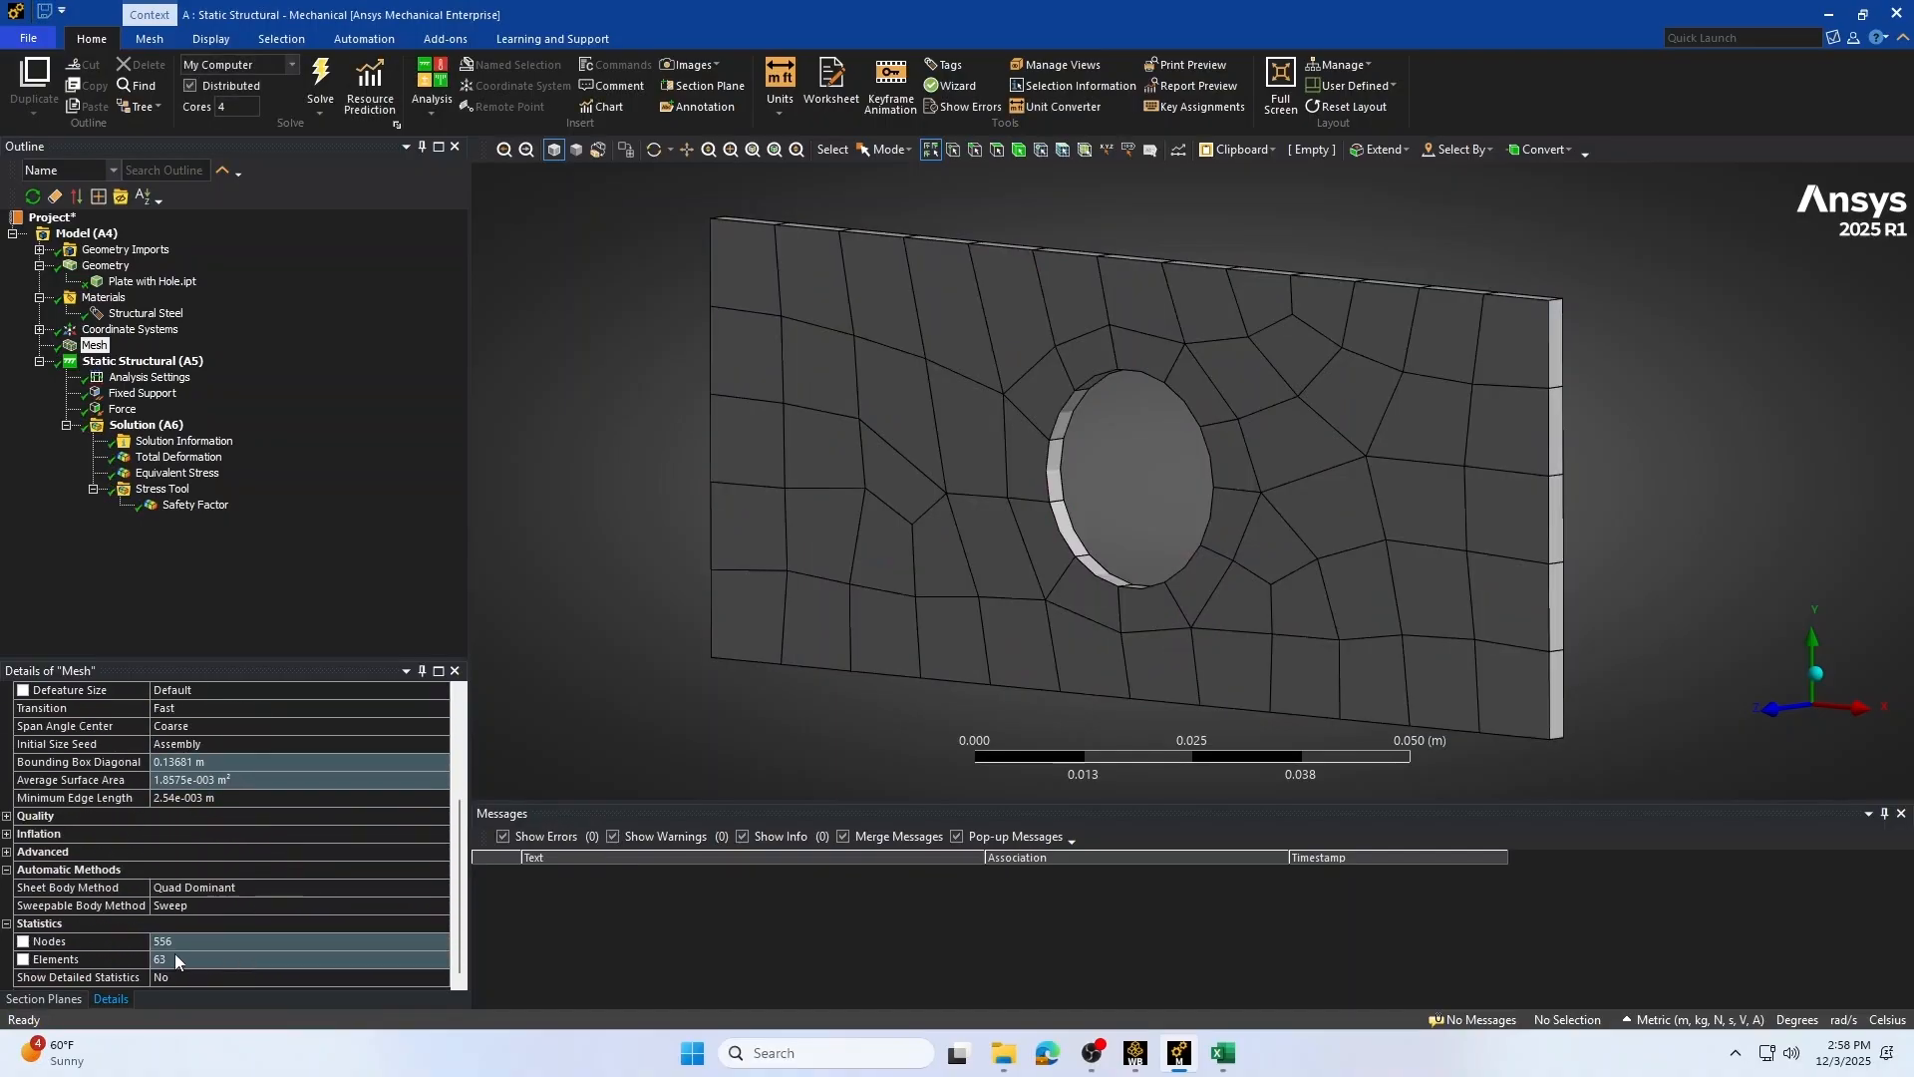
left_click(179, 457)
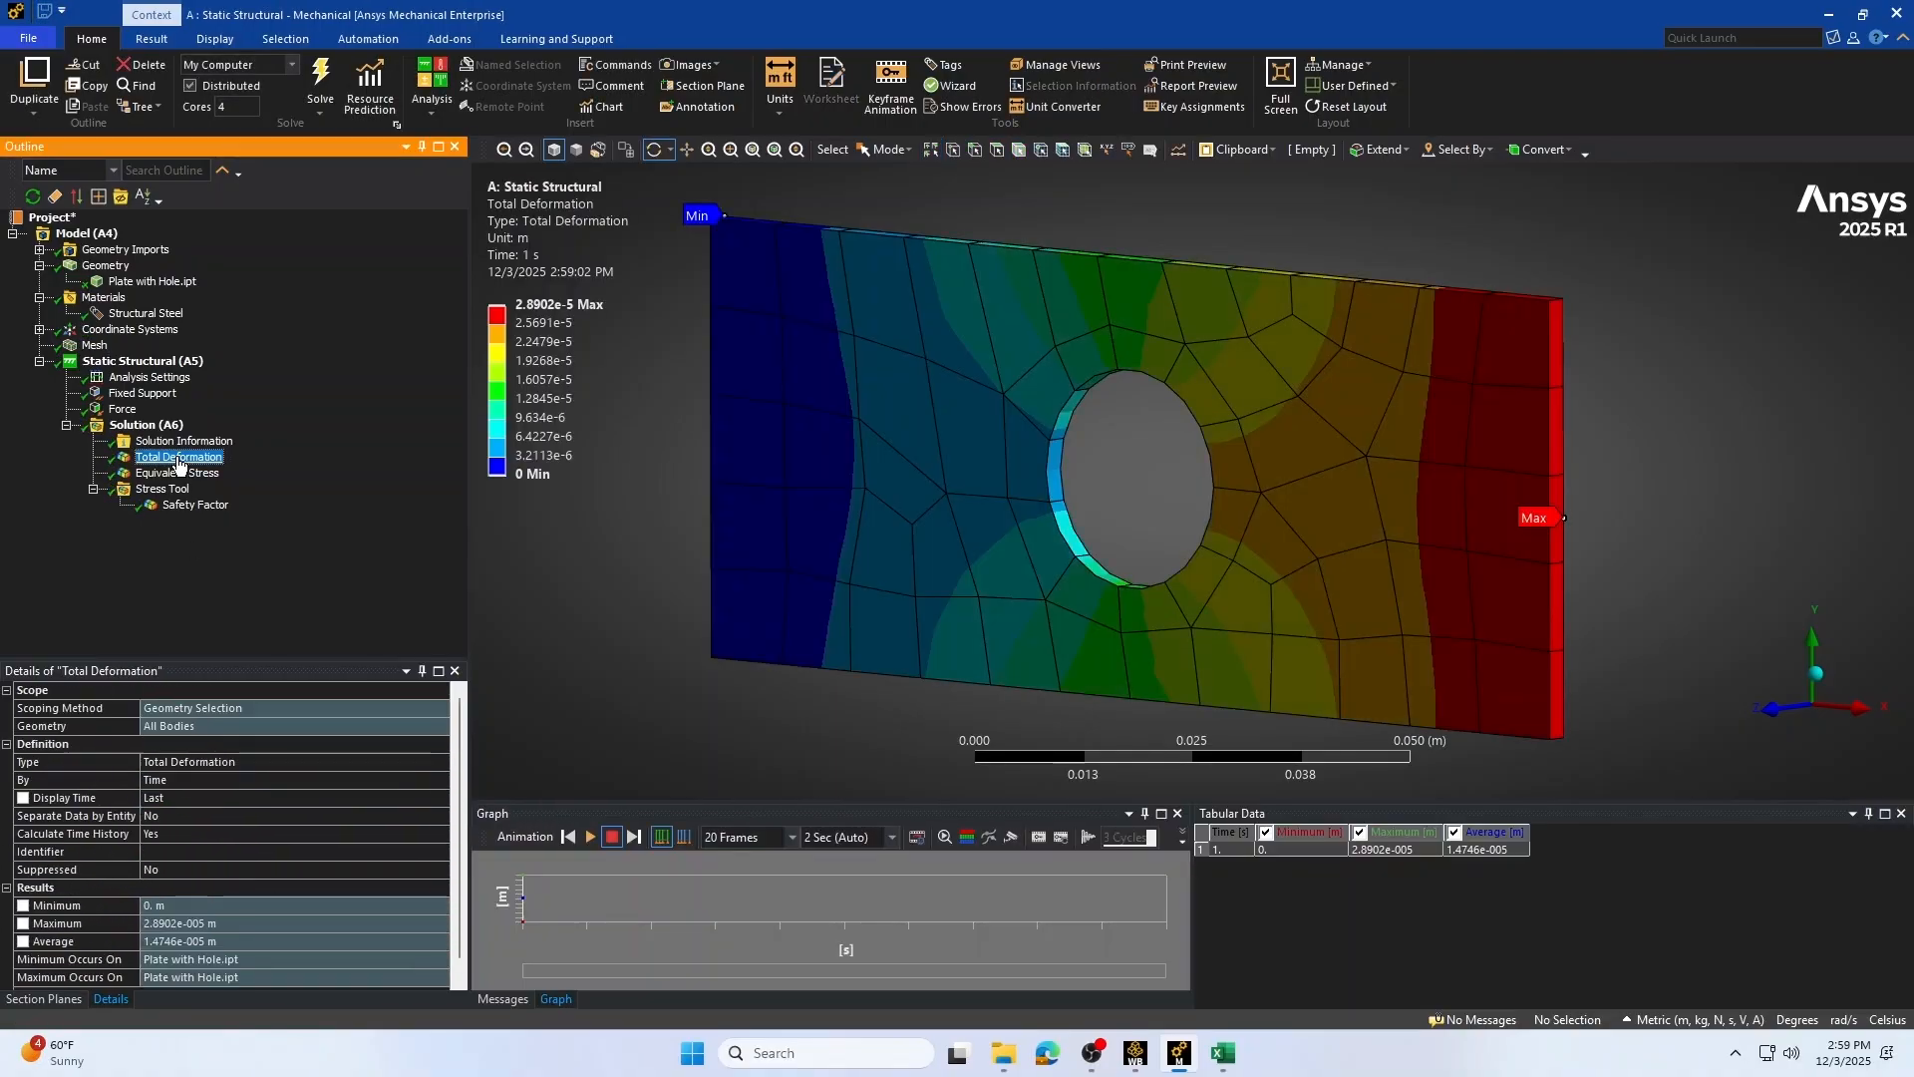
left_click(177, 473)
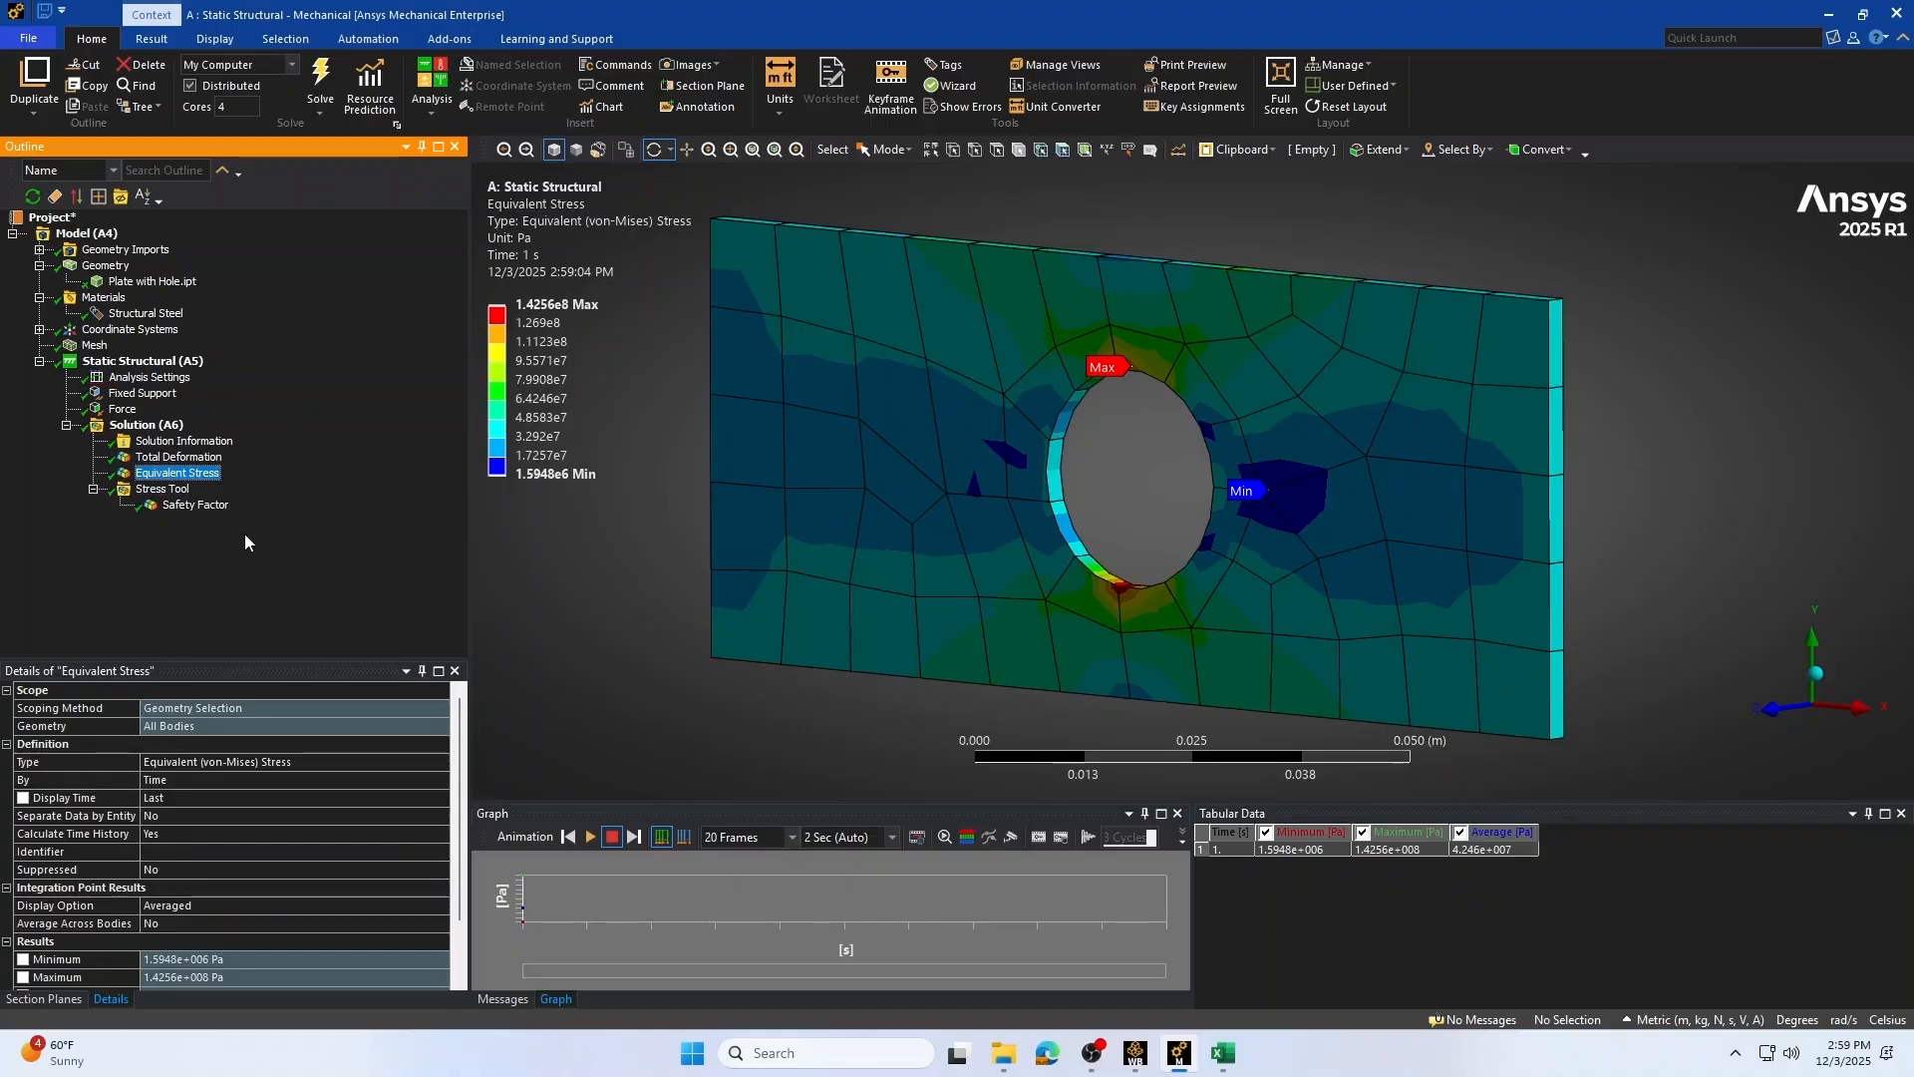
Switch to the Excel results table and review the maximum deformation for resolutions 6 and 7 and the maximum stress for resolutions 0 to 7
key("alt+Tab")
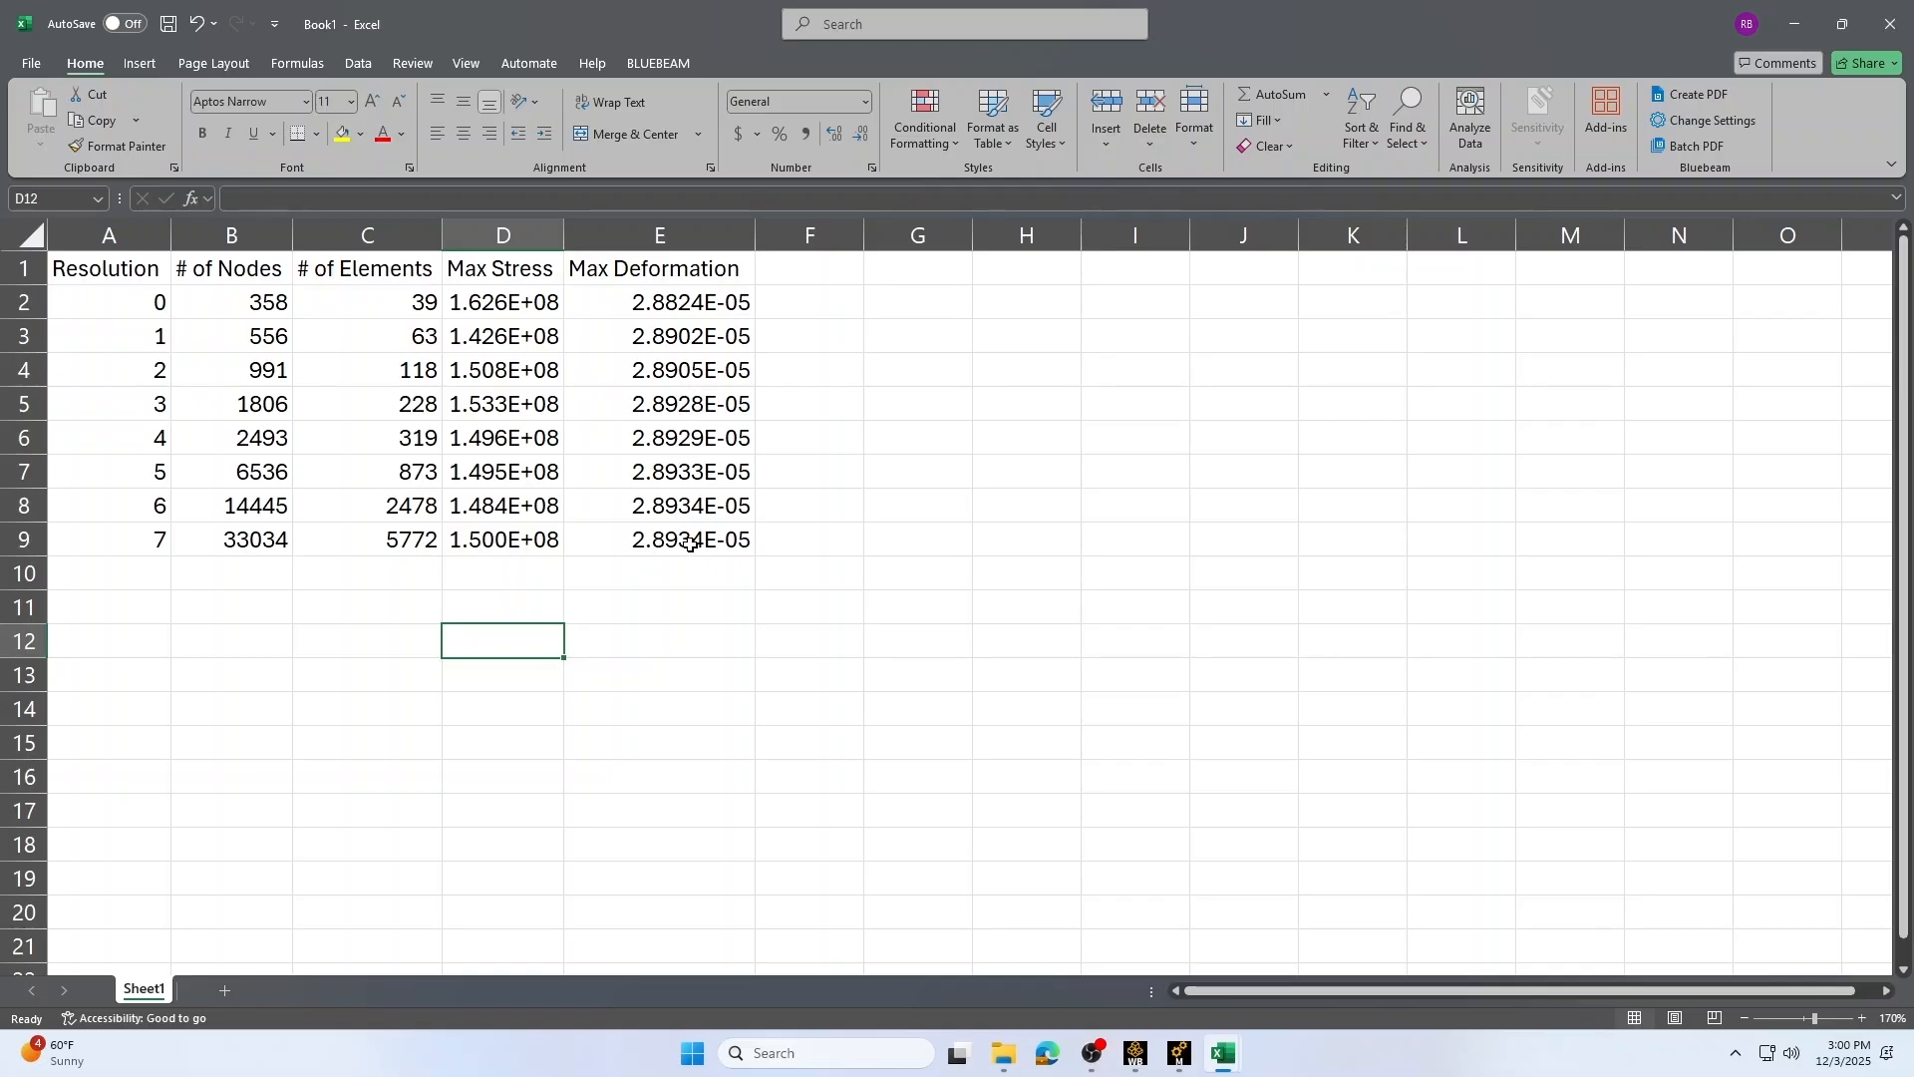
left_click_drag(684, 508, 684, 548)
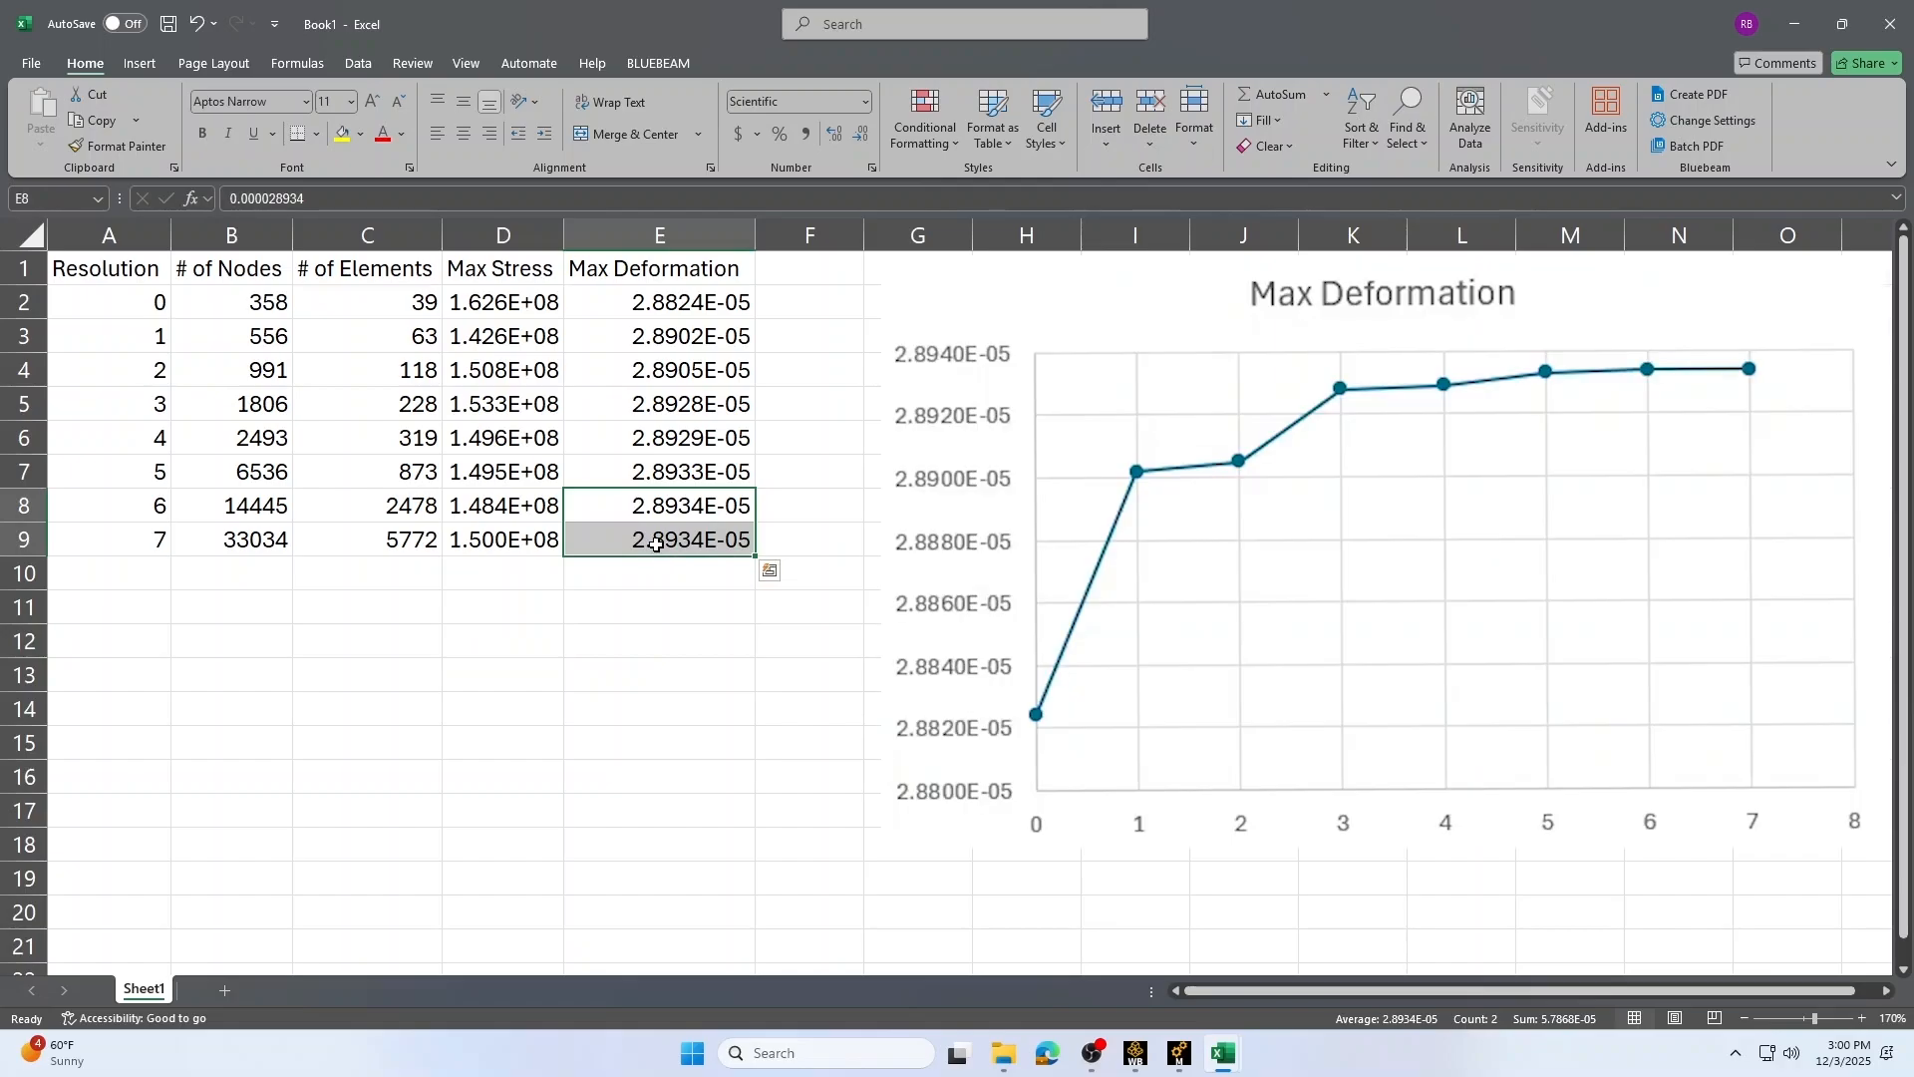
left_click(538, 303)
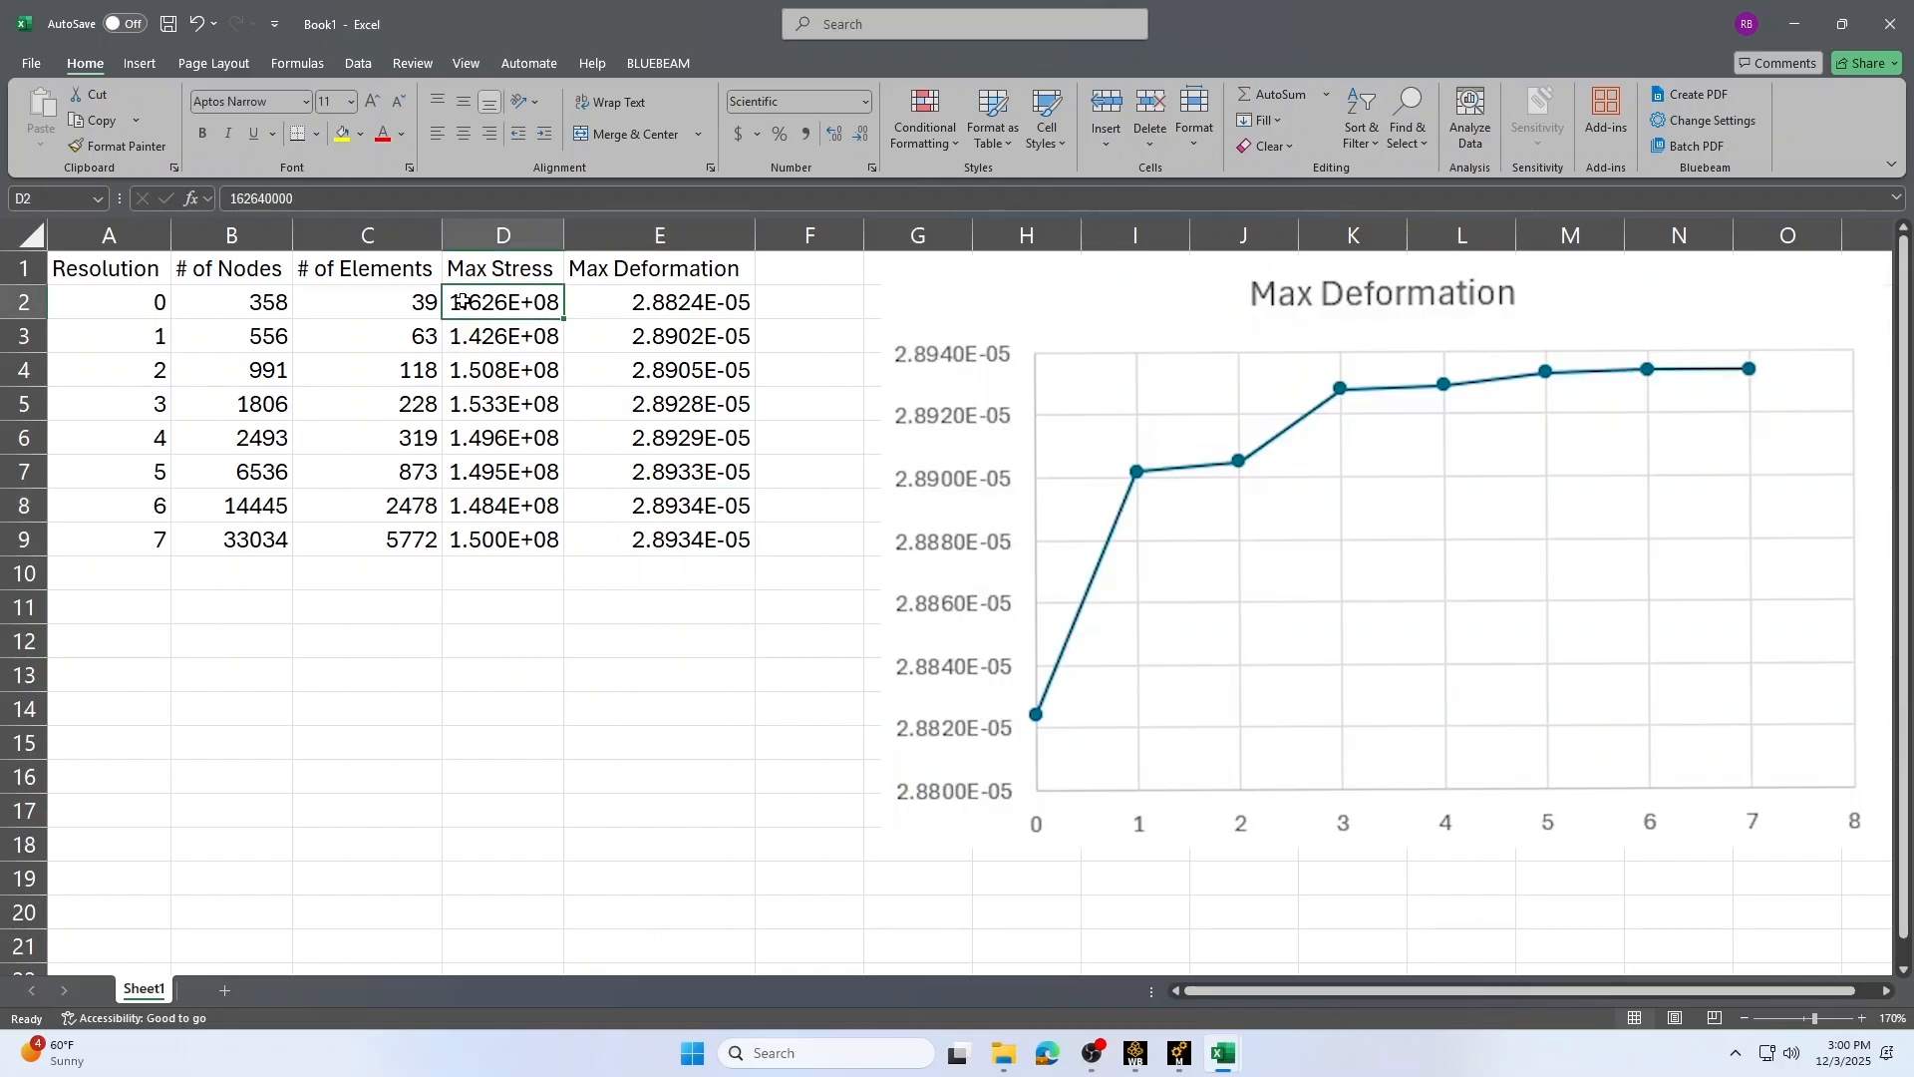
left_click(488, 336)
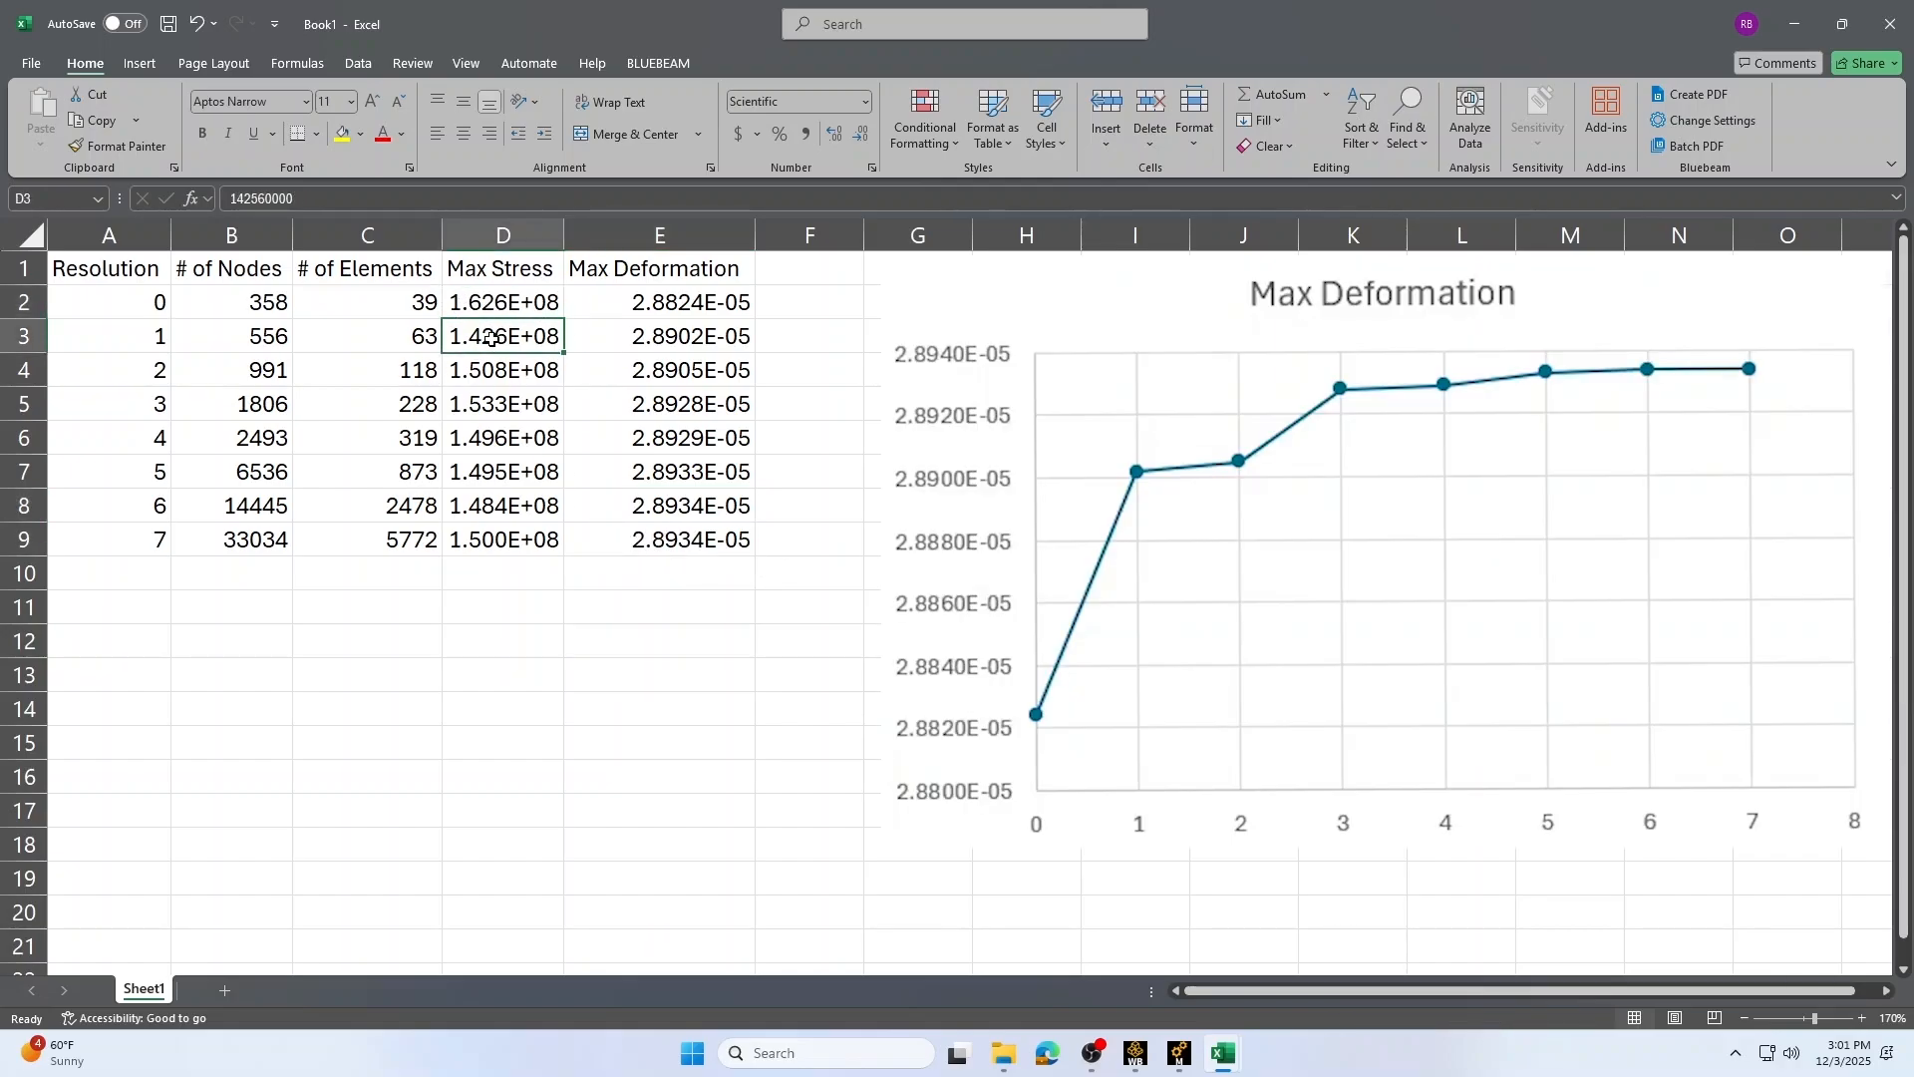
left_click(488, 369)
left_click(486, 404)
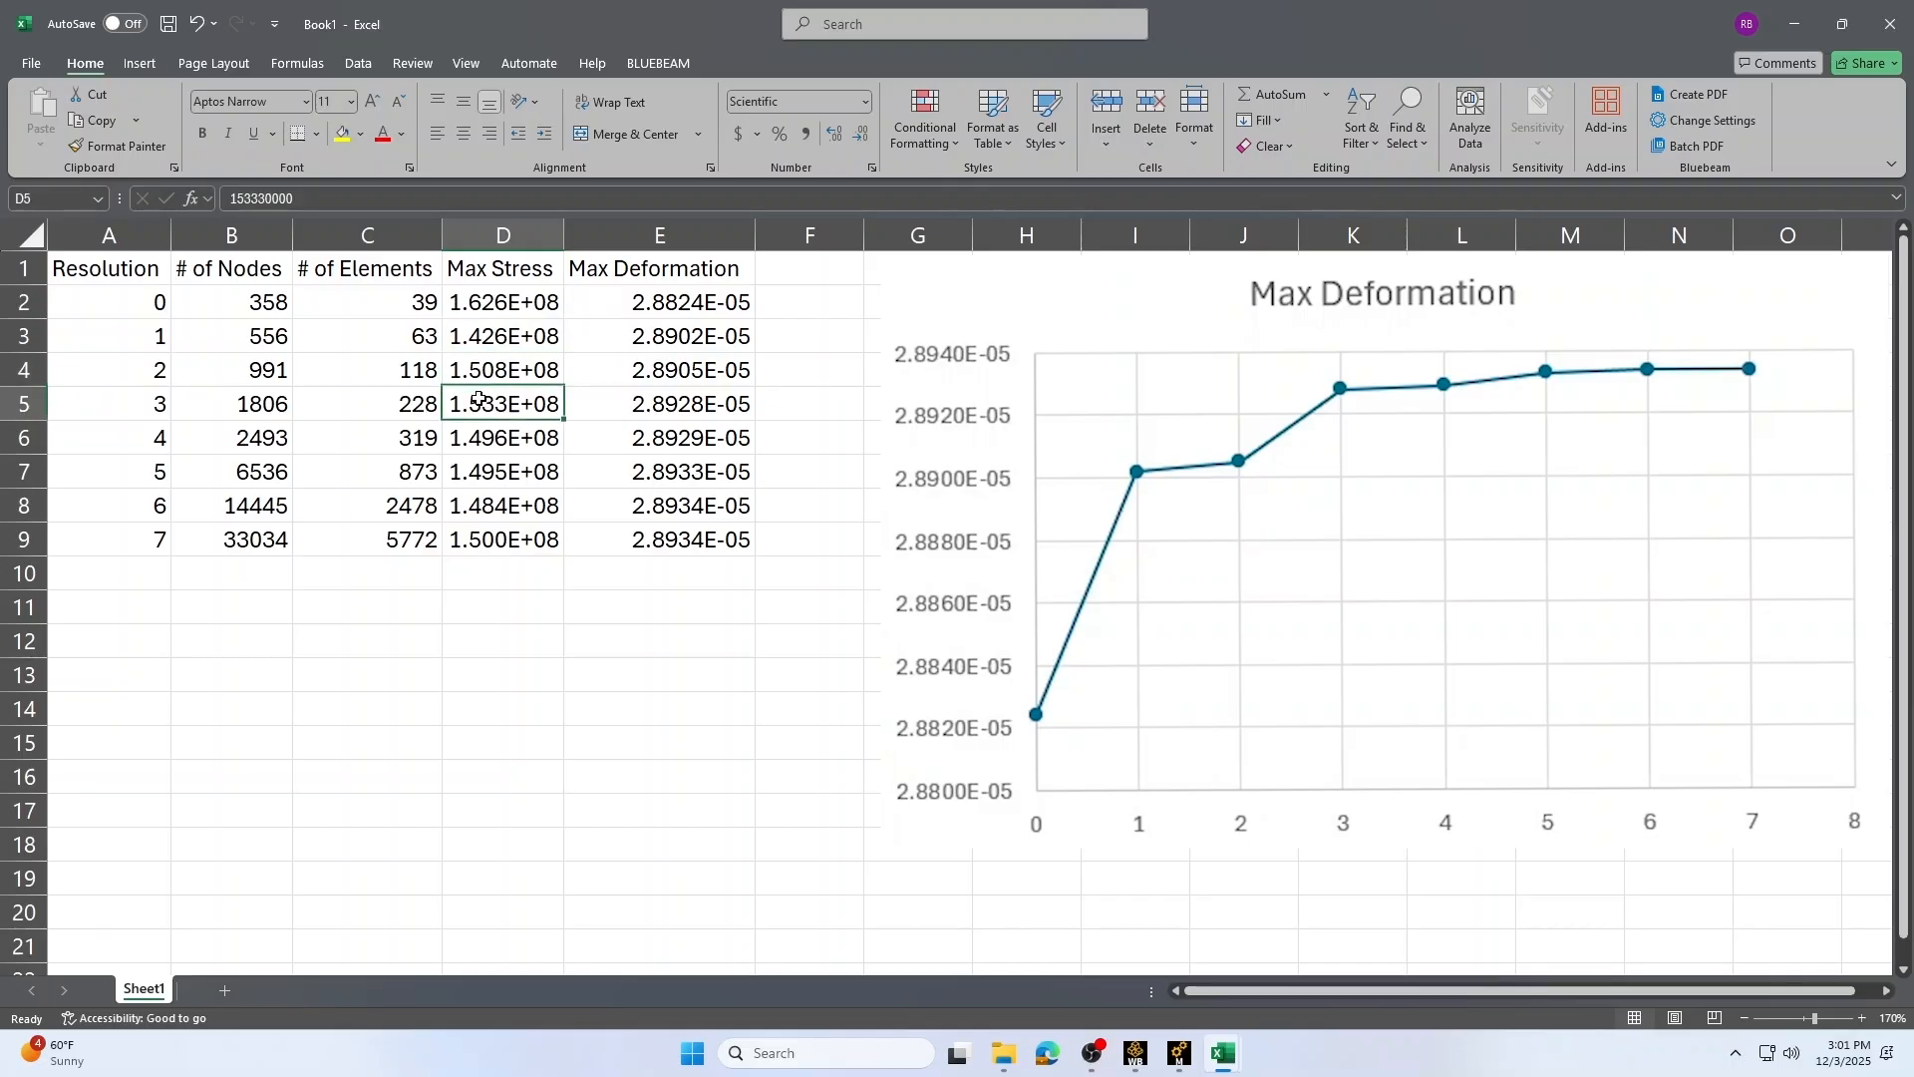
left_click(479, 440)
left_click(483, 472)
left_click(485, 505)
left_click(486, 539)
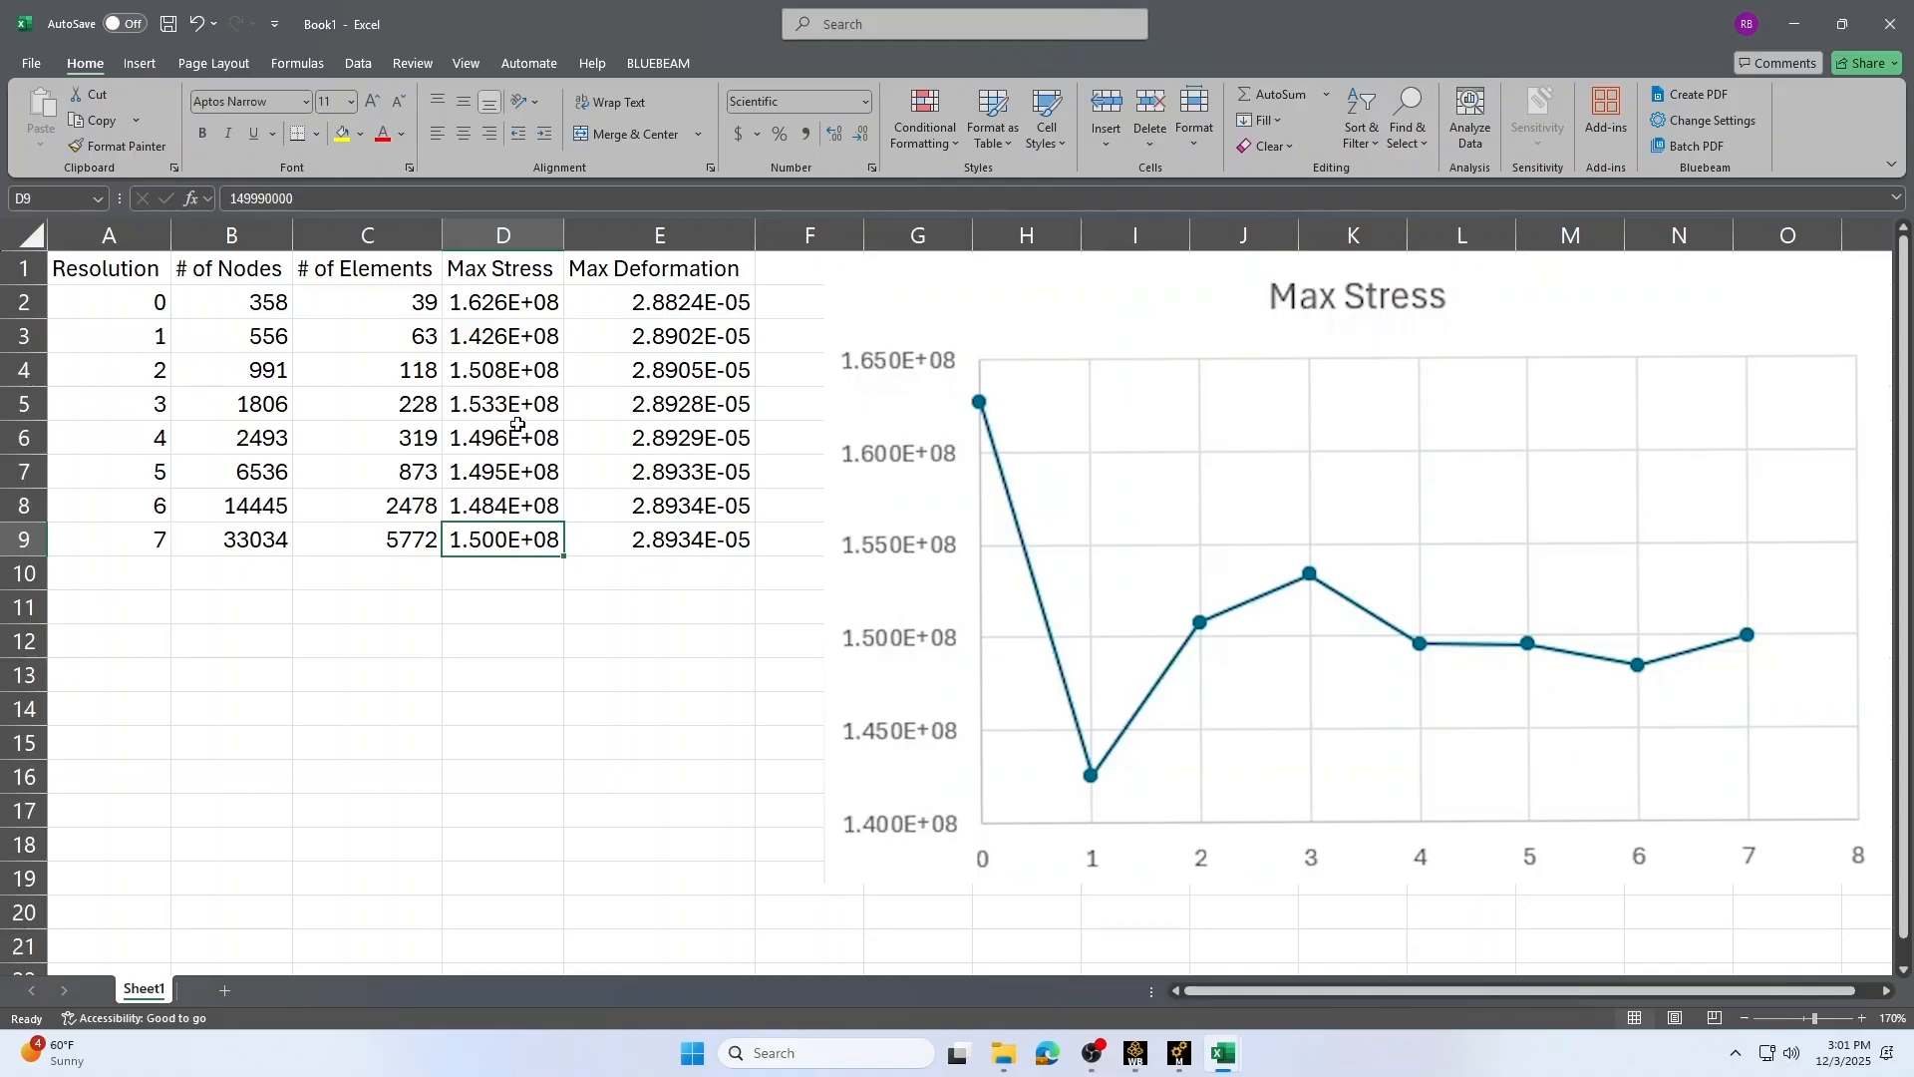
Compare the Max Stress values for resolutions 4 to 7, focusing on the last two resolutions
left_click_drag(517, 439, 529, 563)
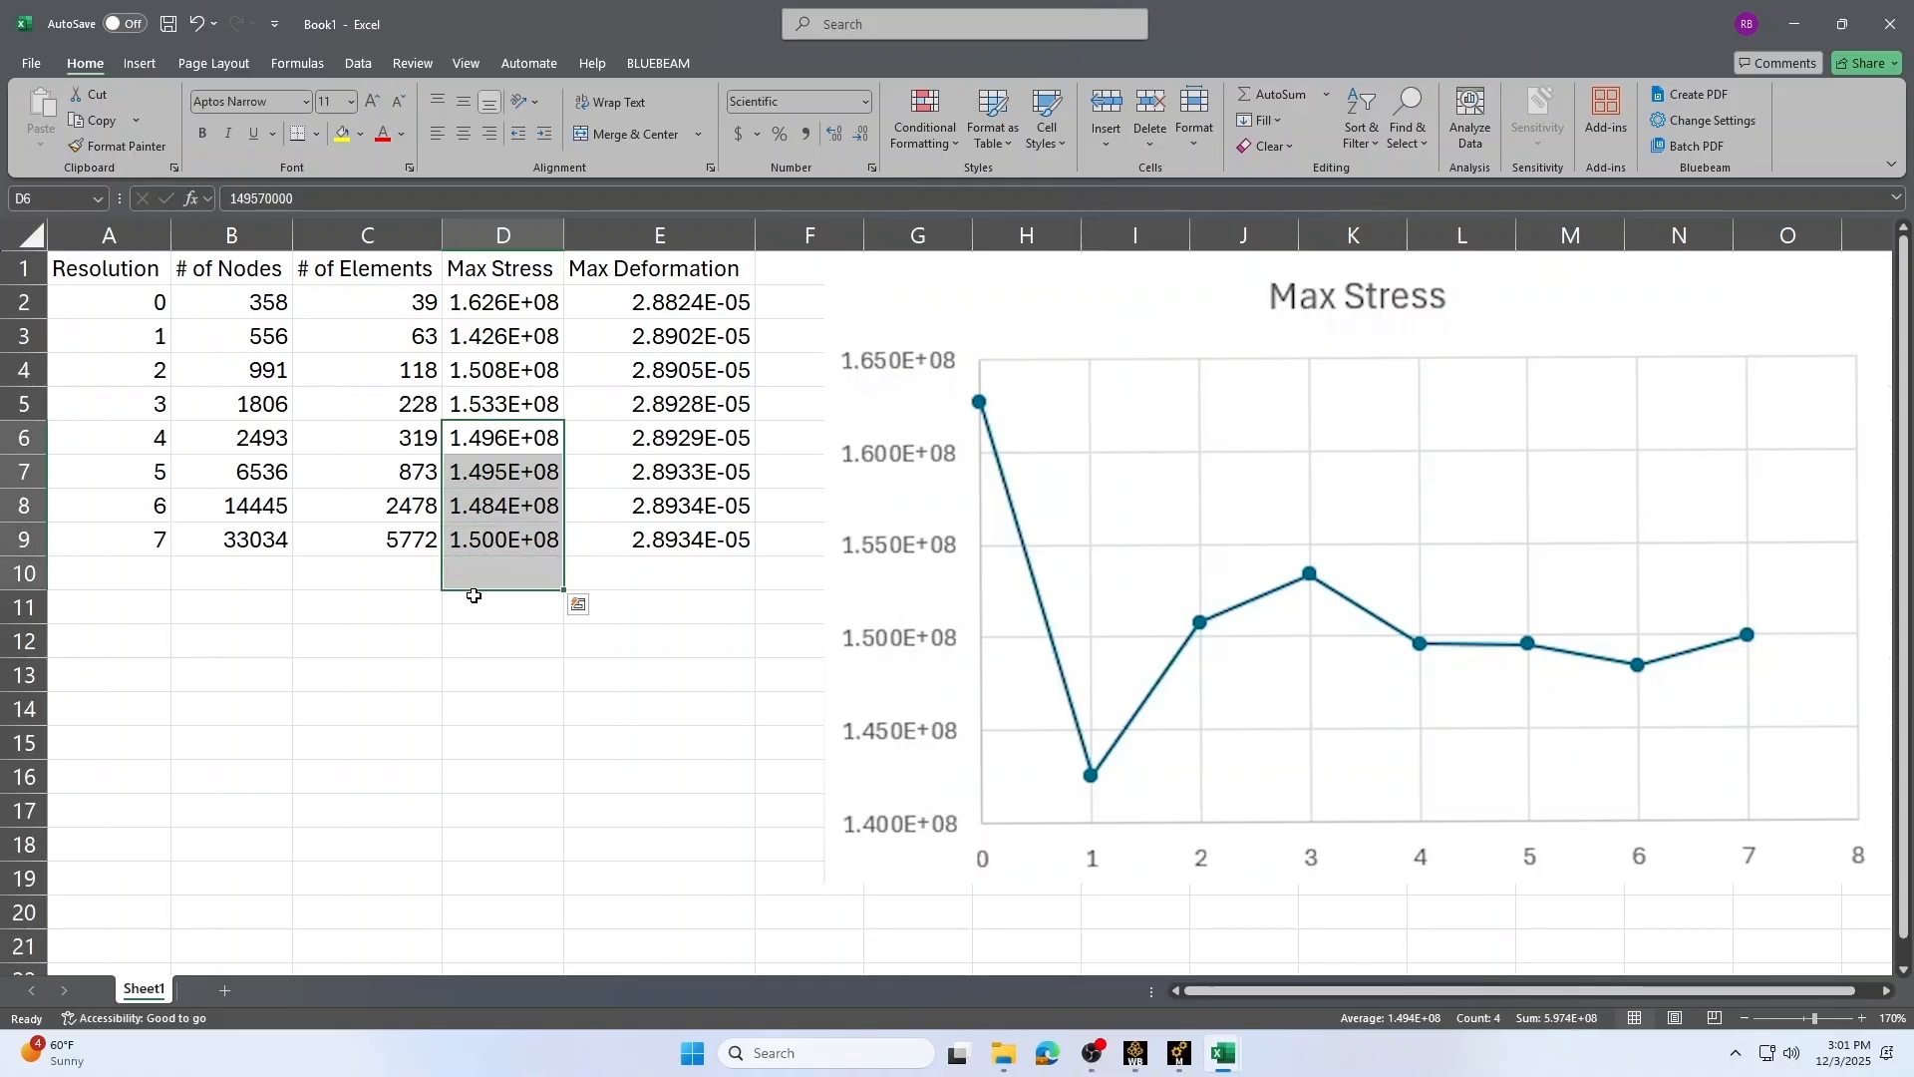
left_click(470, 596)
left_click(512, 541)
left_click(502, 505)
left_click(502, 540)
left_click(501, 506)
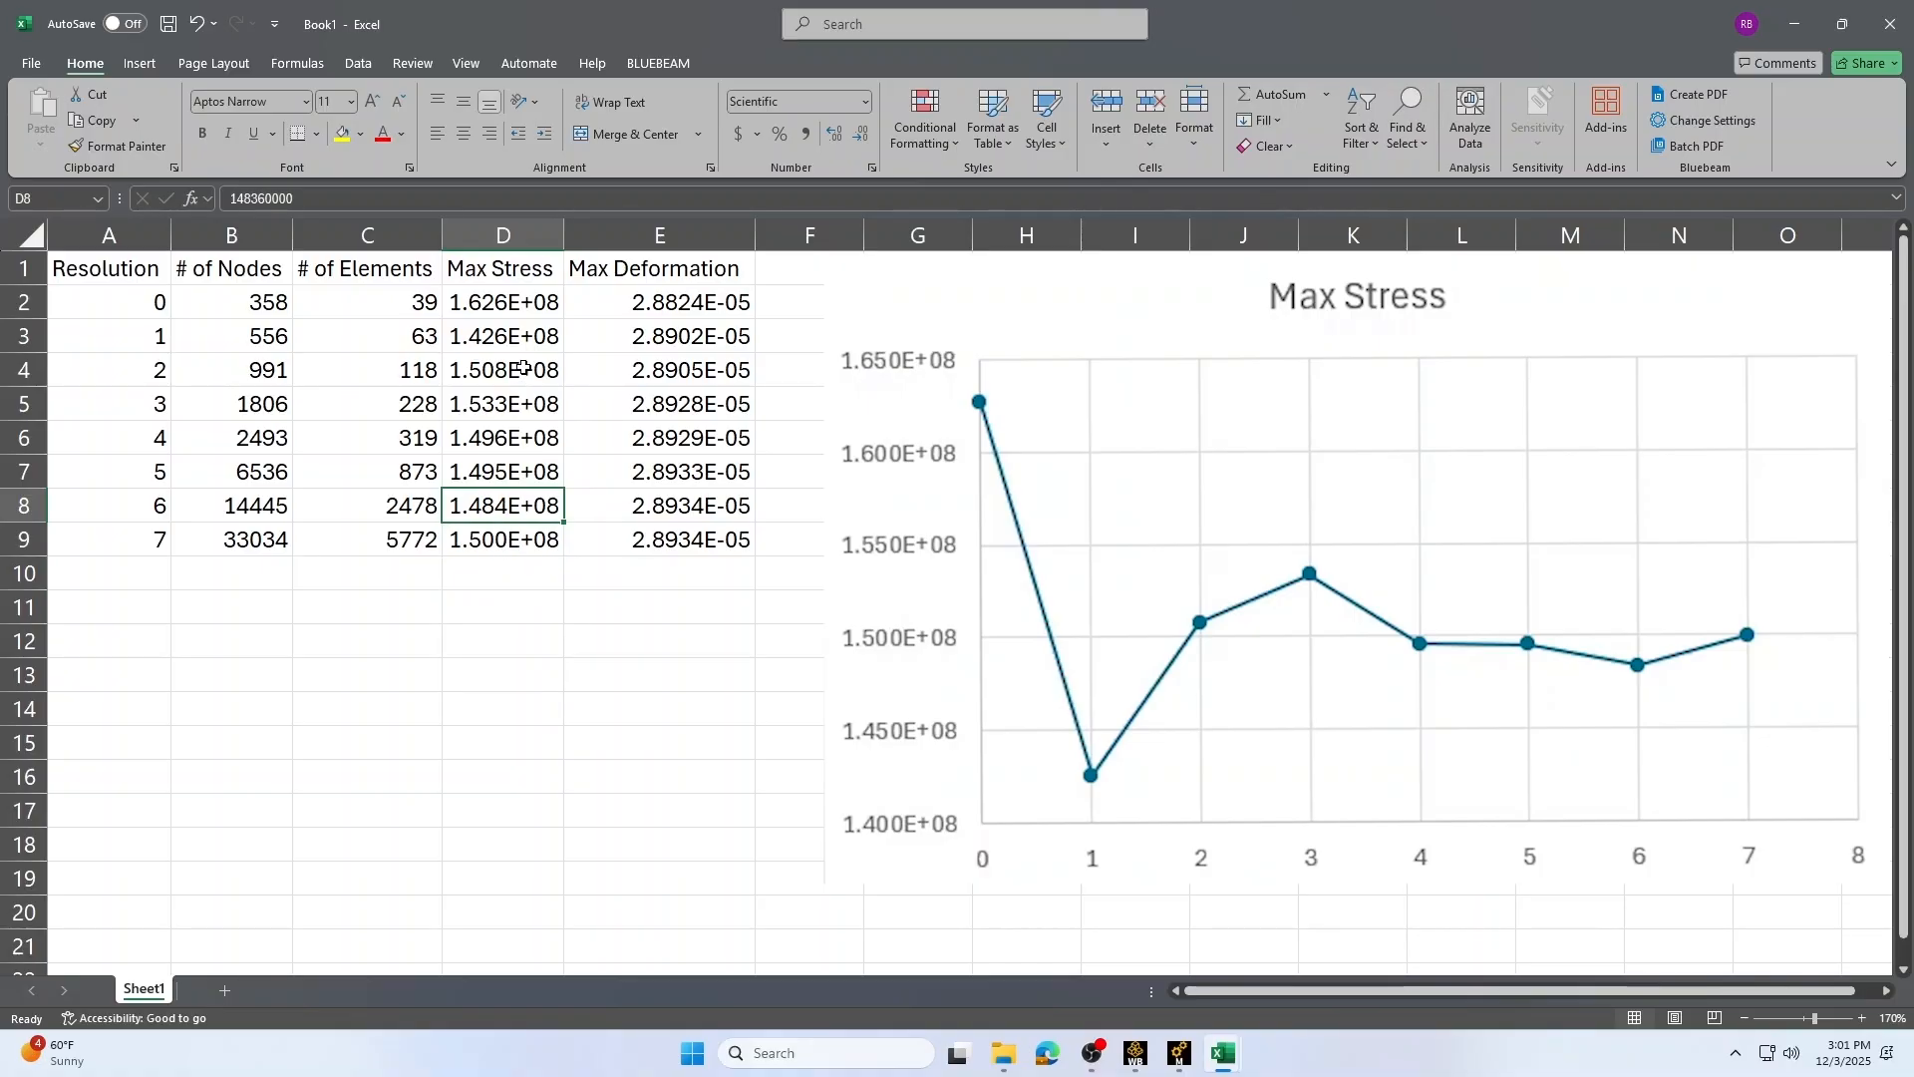
left_click(499, 536)
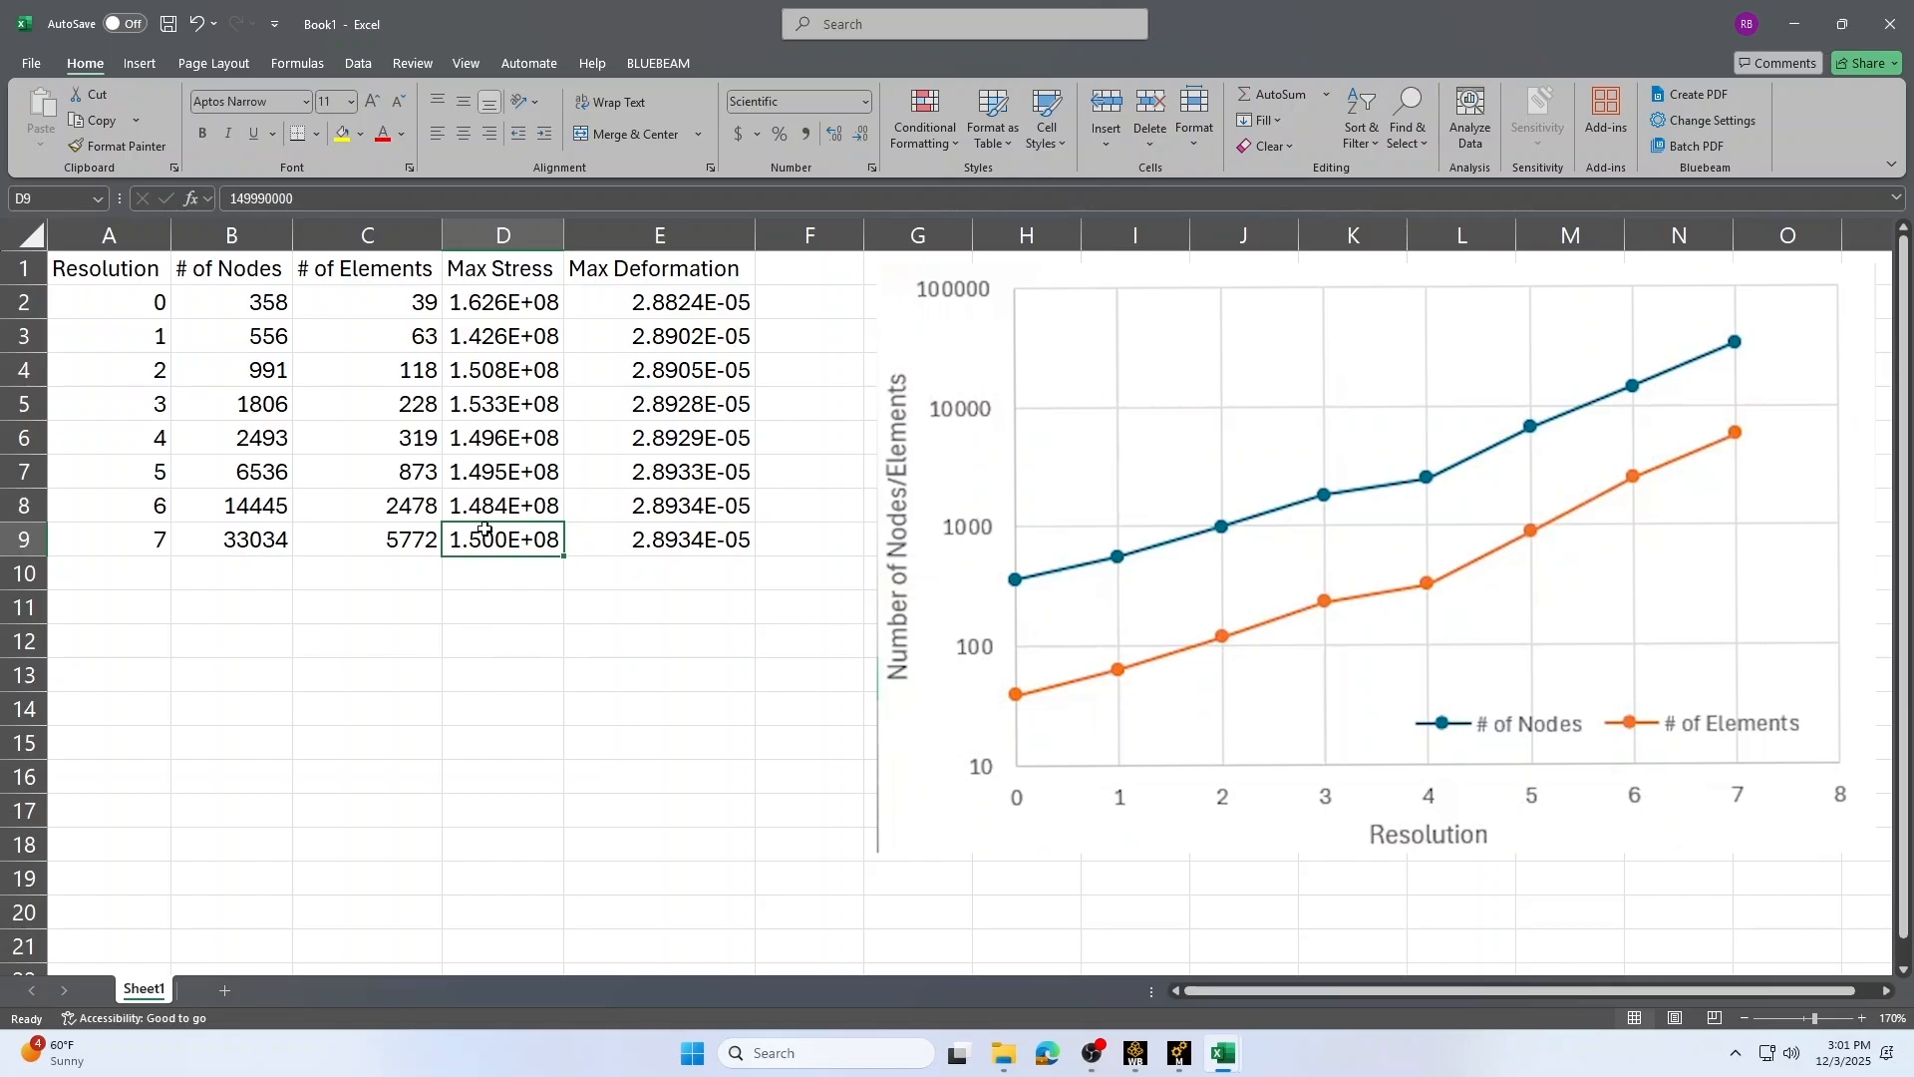
Compare the growth in nodes and elements with the change in Max Stress for resolutions 4 to 7
left_click_drag(499, 431, 506, 535)
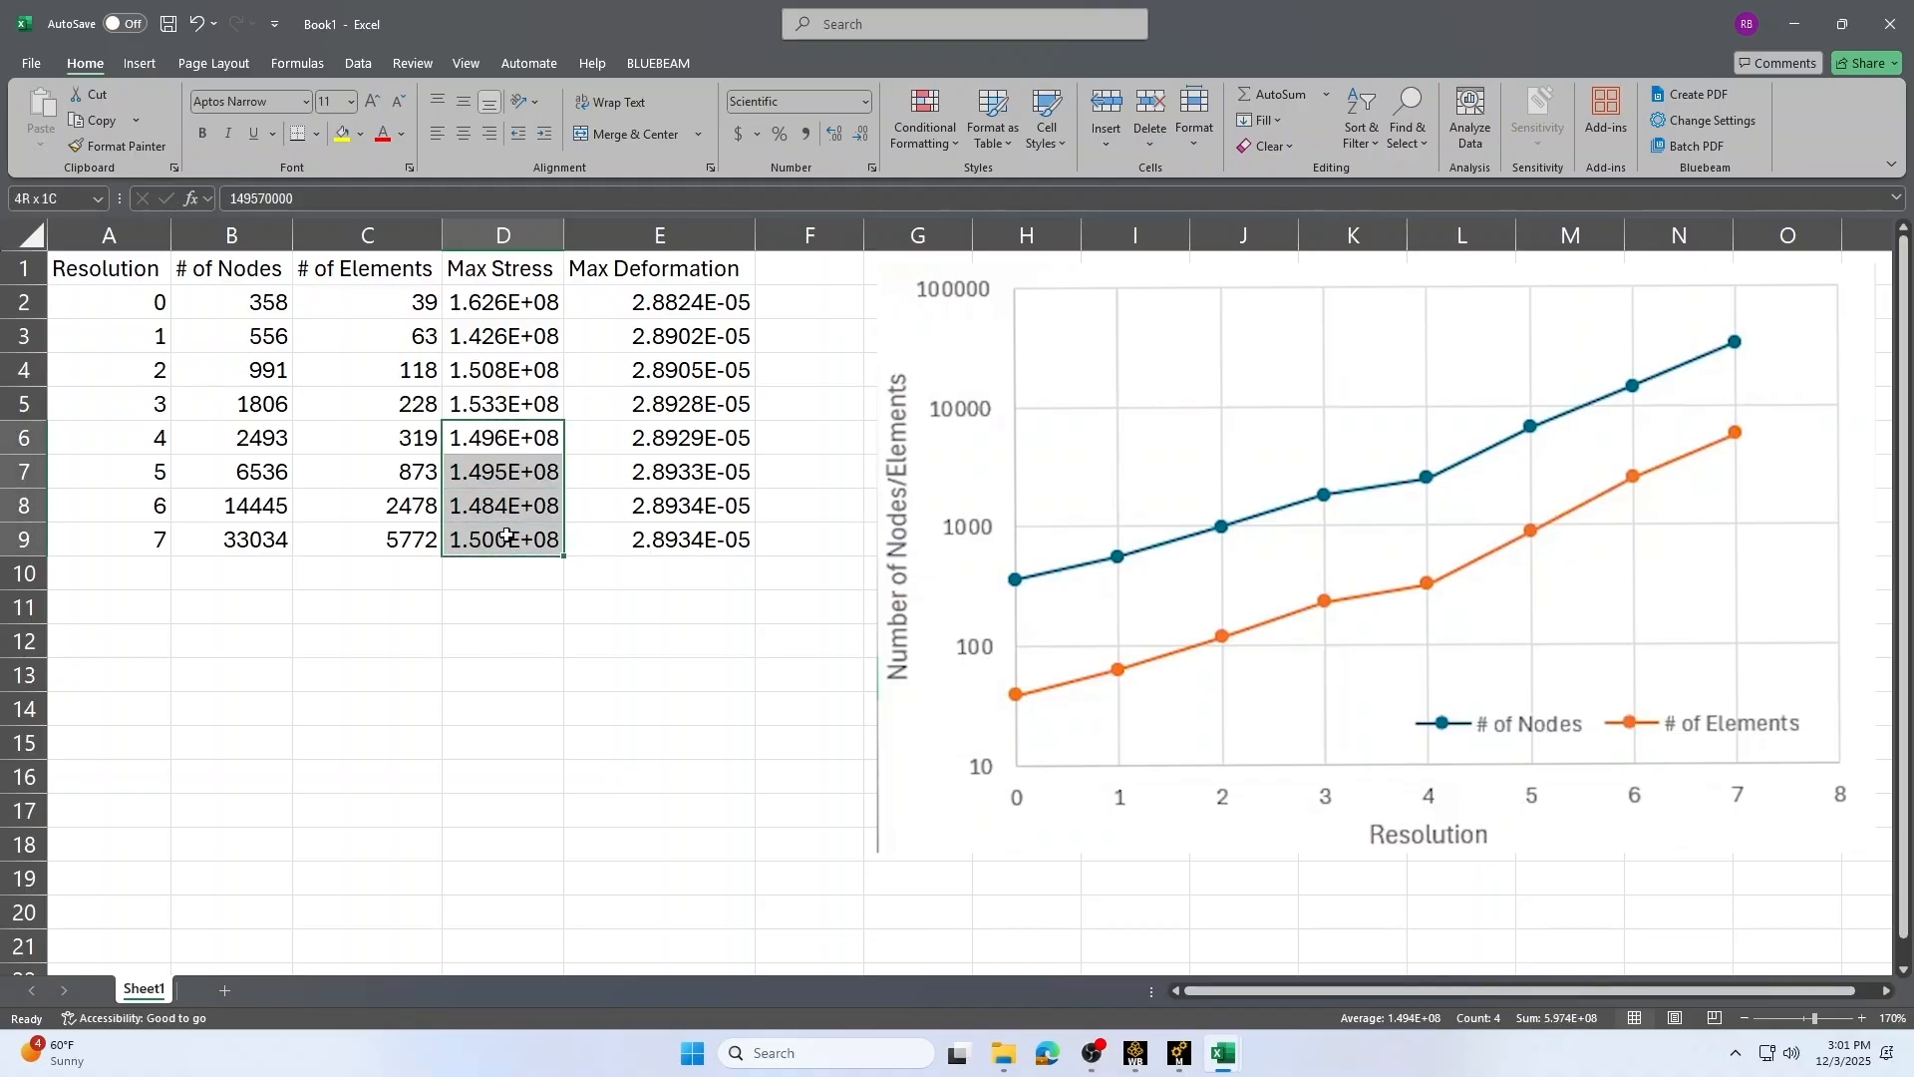
left_click(504, 606)
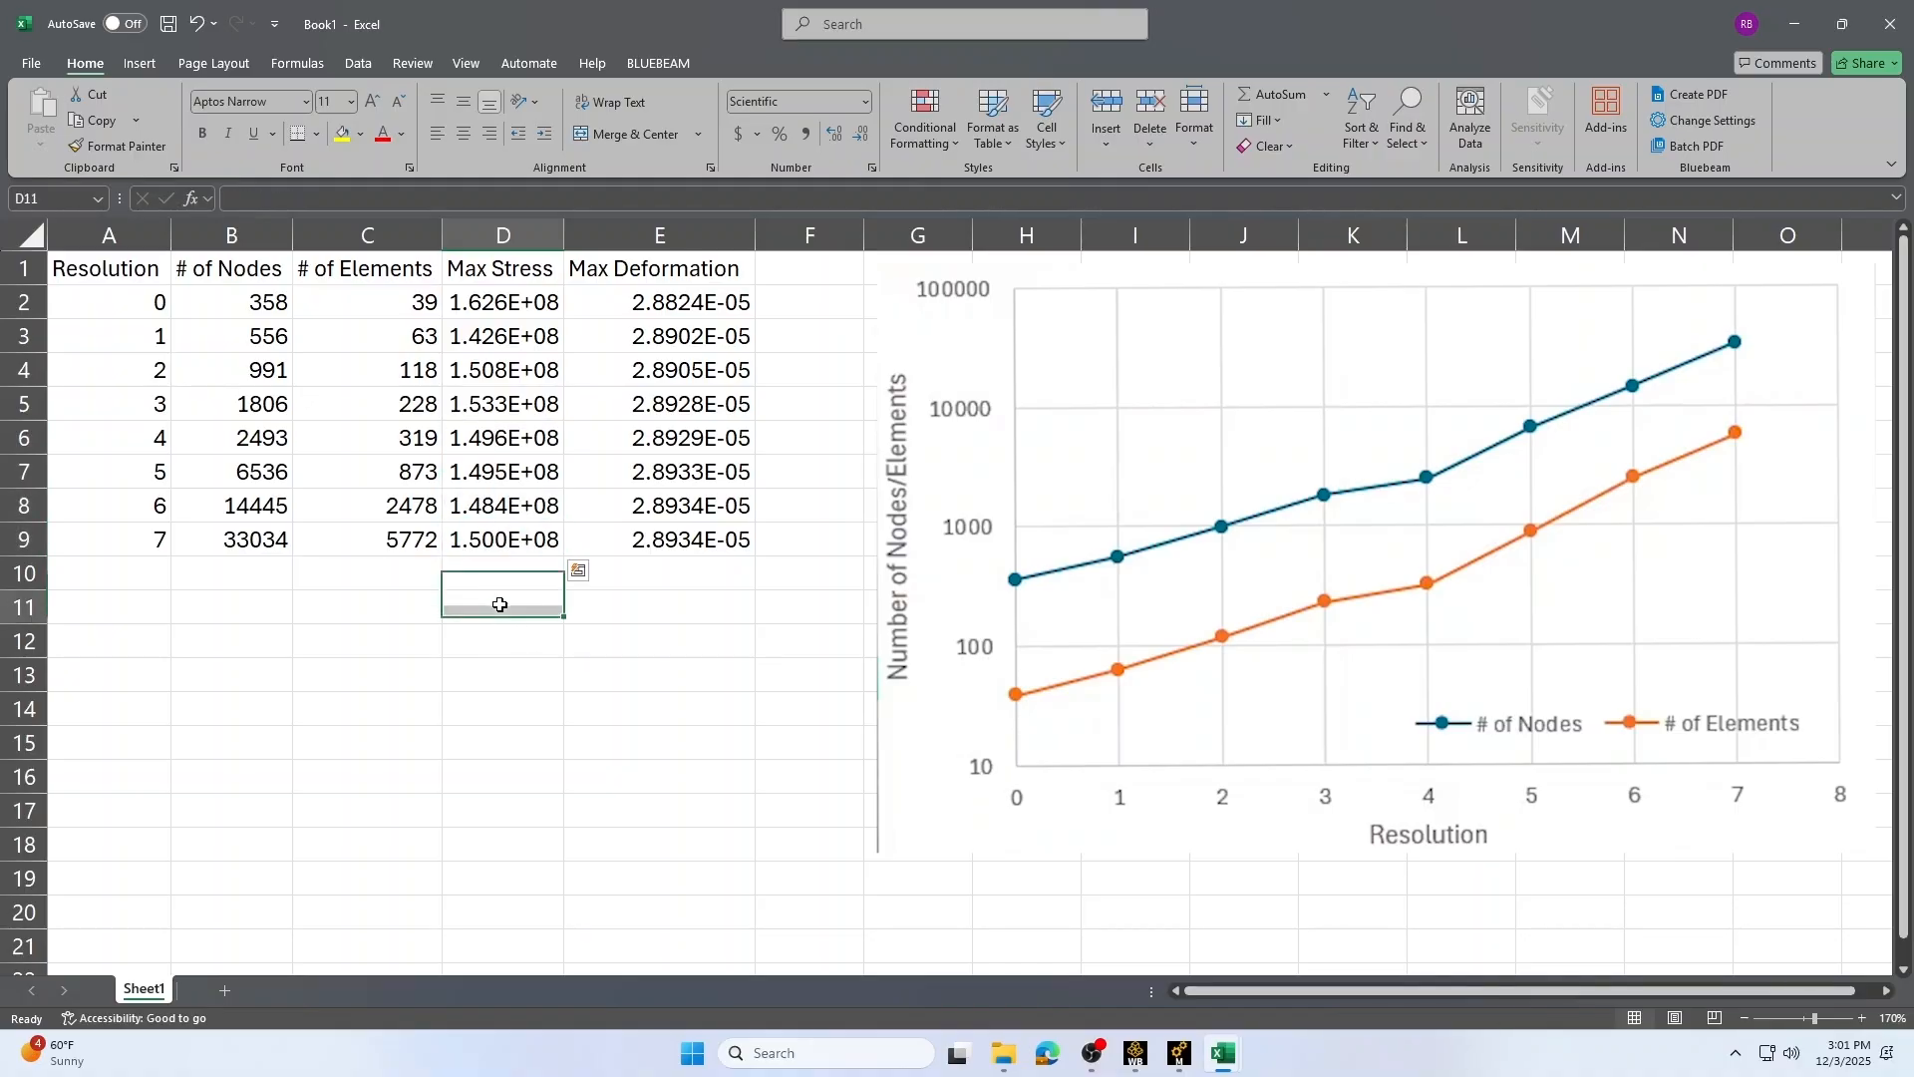
left_click(251, 441)
left_click_drag(252, 441, 255, 518)
left_click_drag(376, 434, 377, 539)
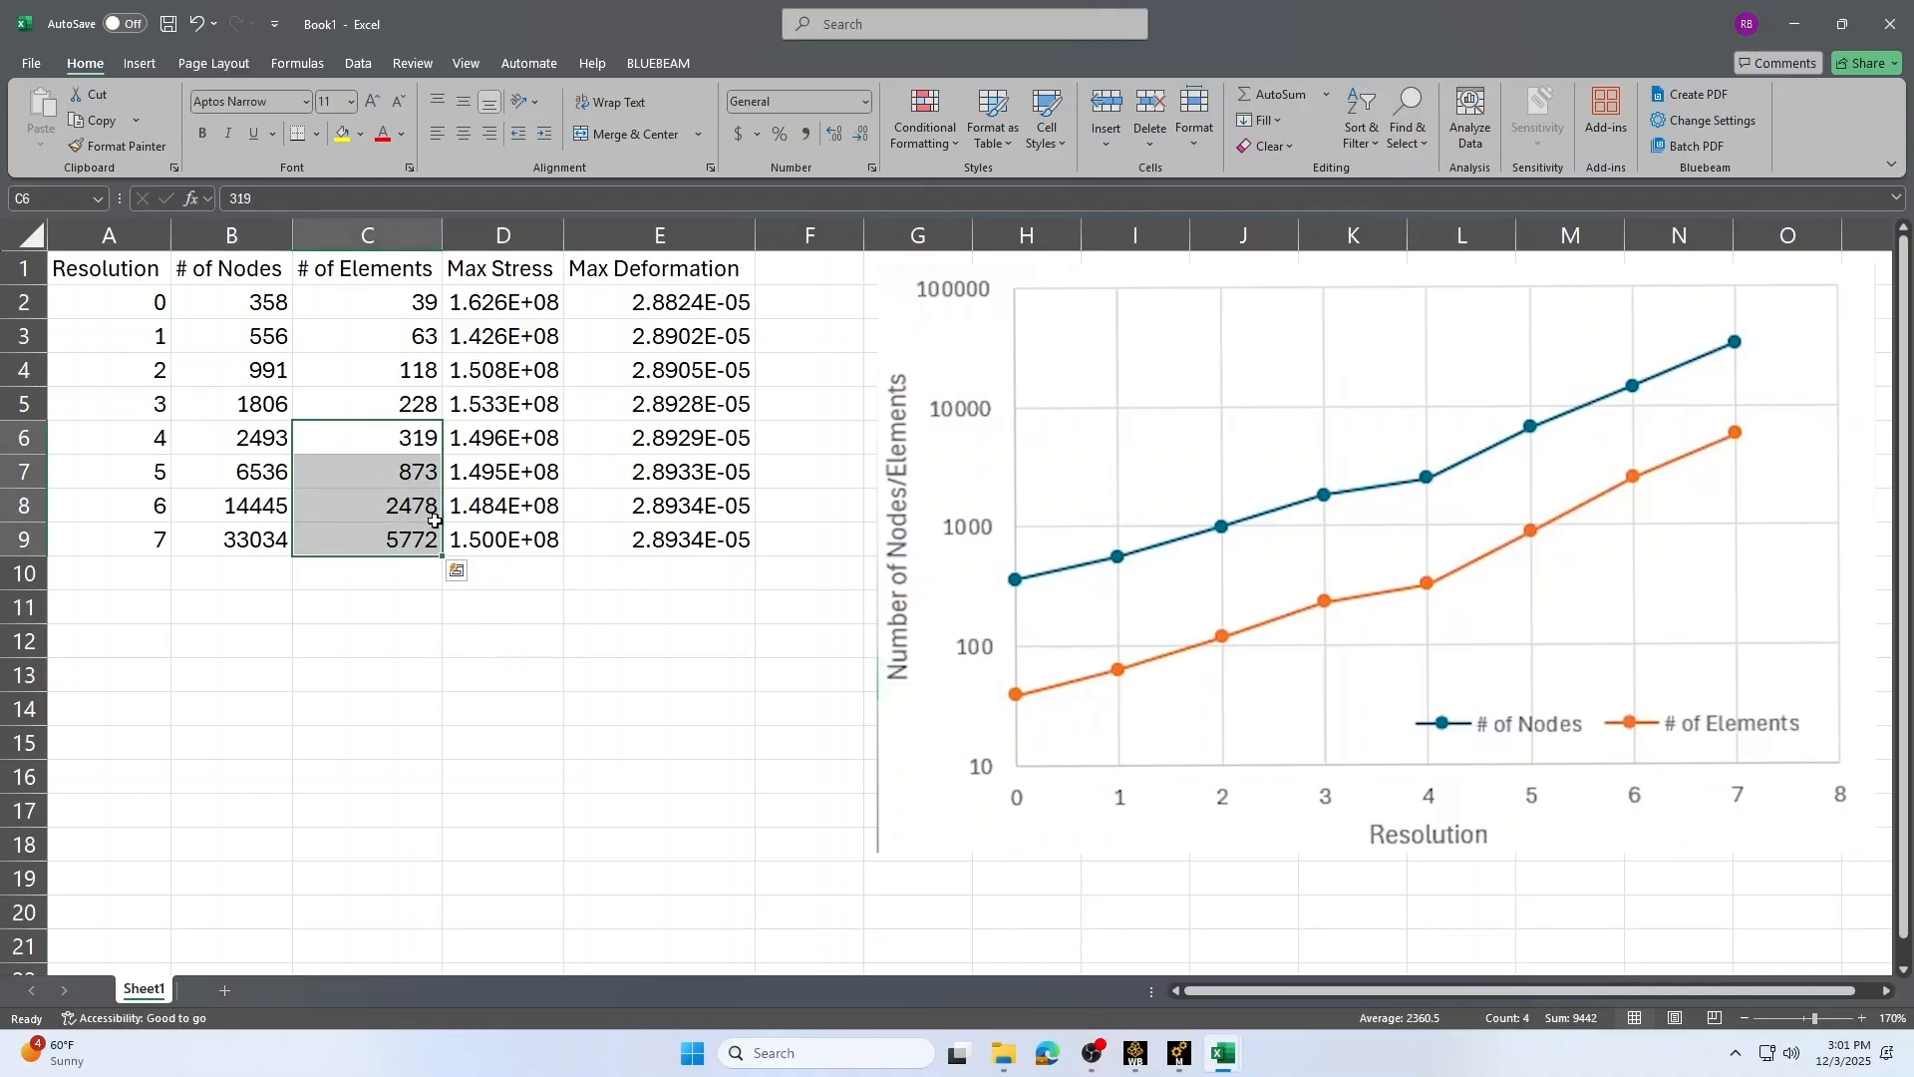
left_click_drag(503, 436, 508, 539)
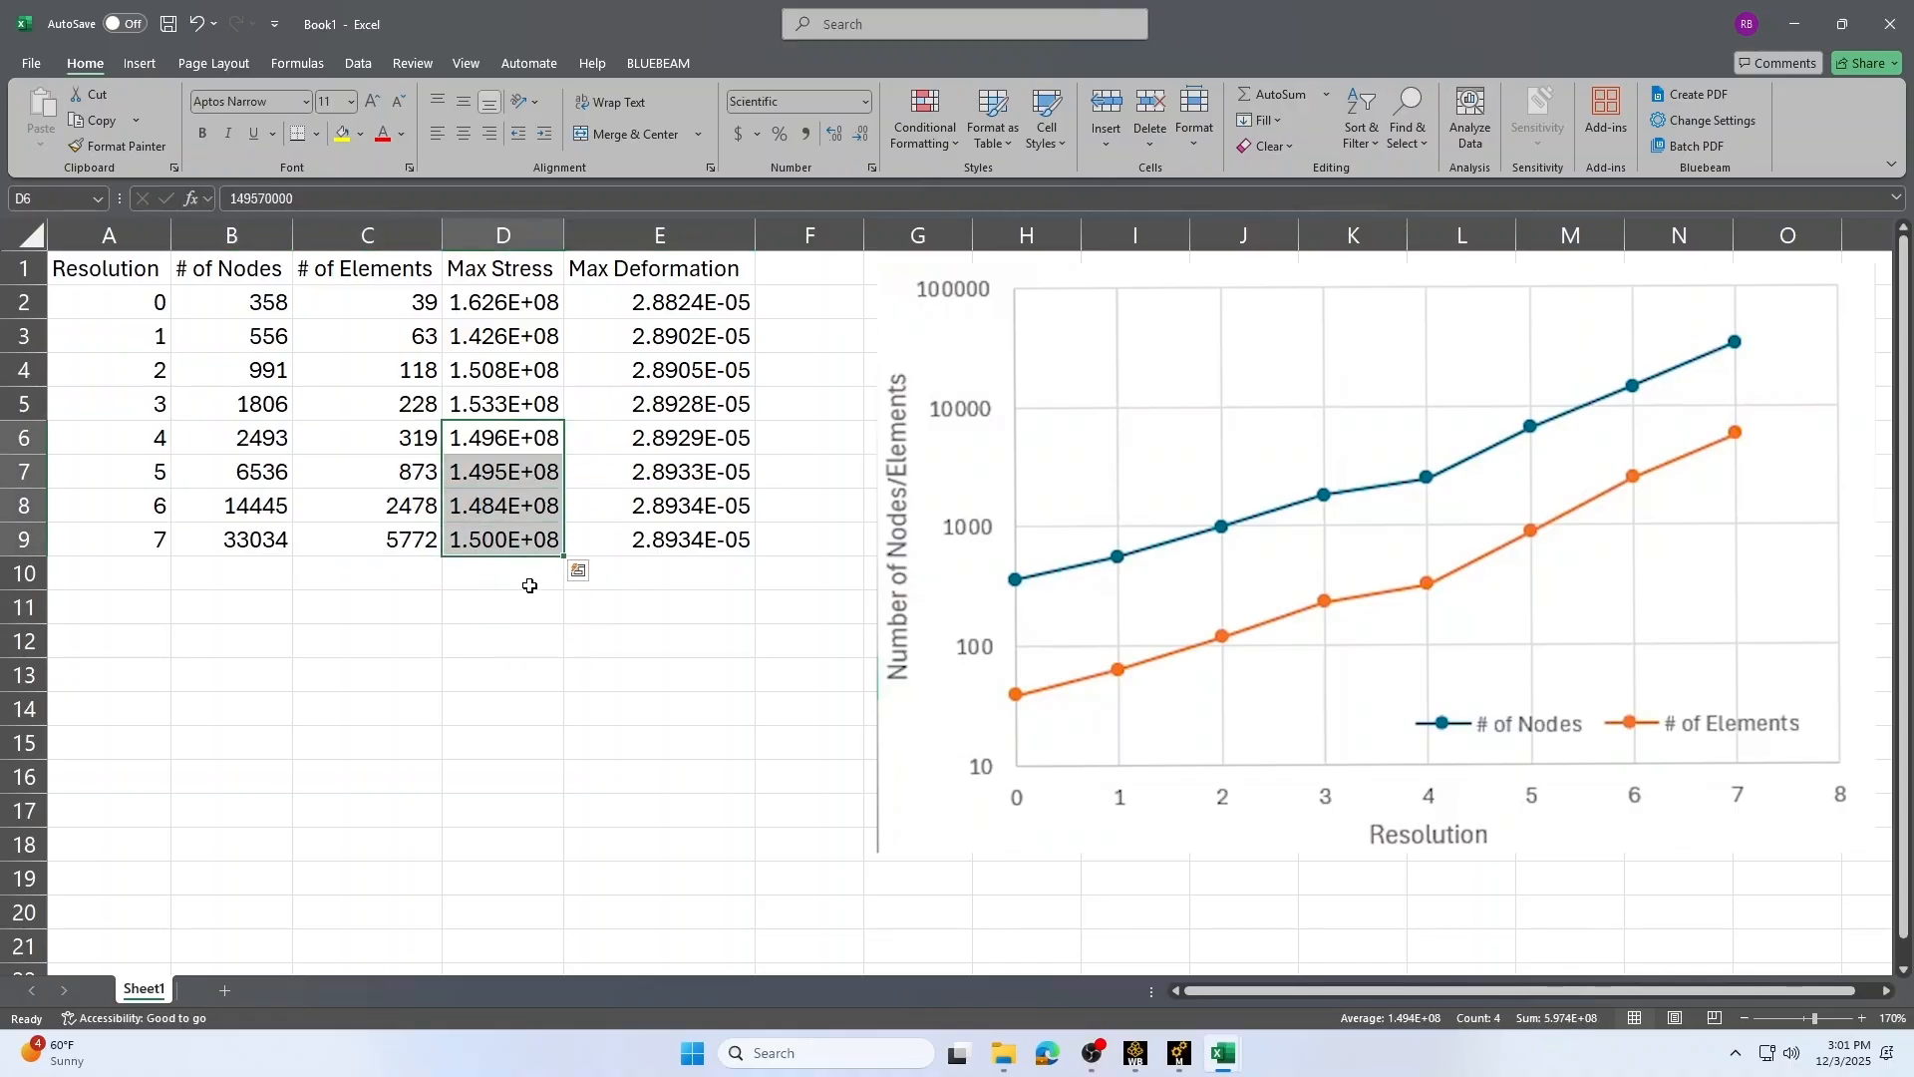
left_click(514, 581)
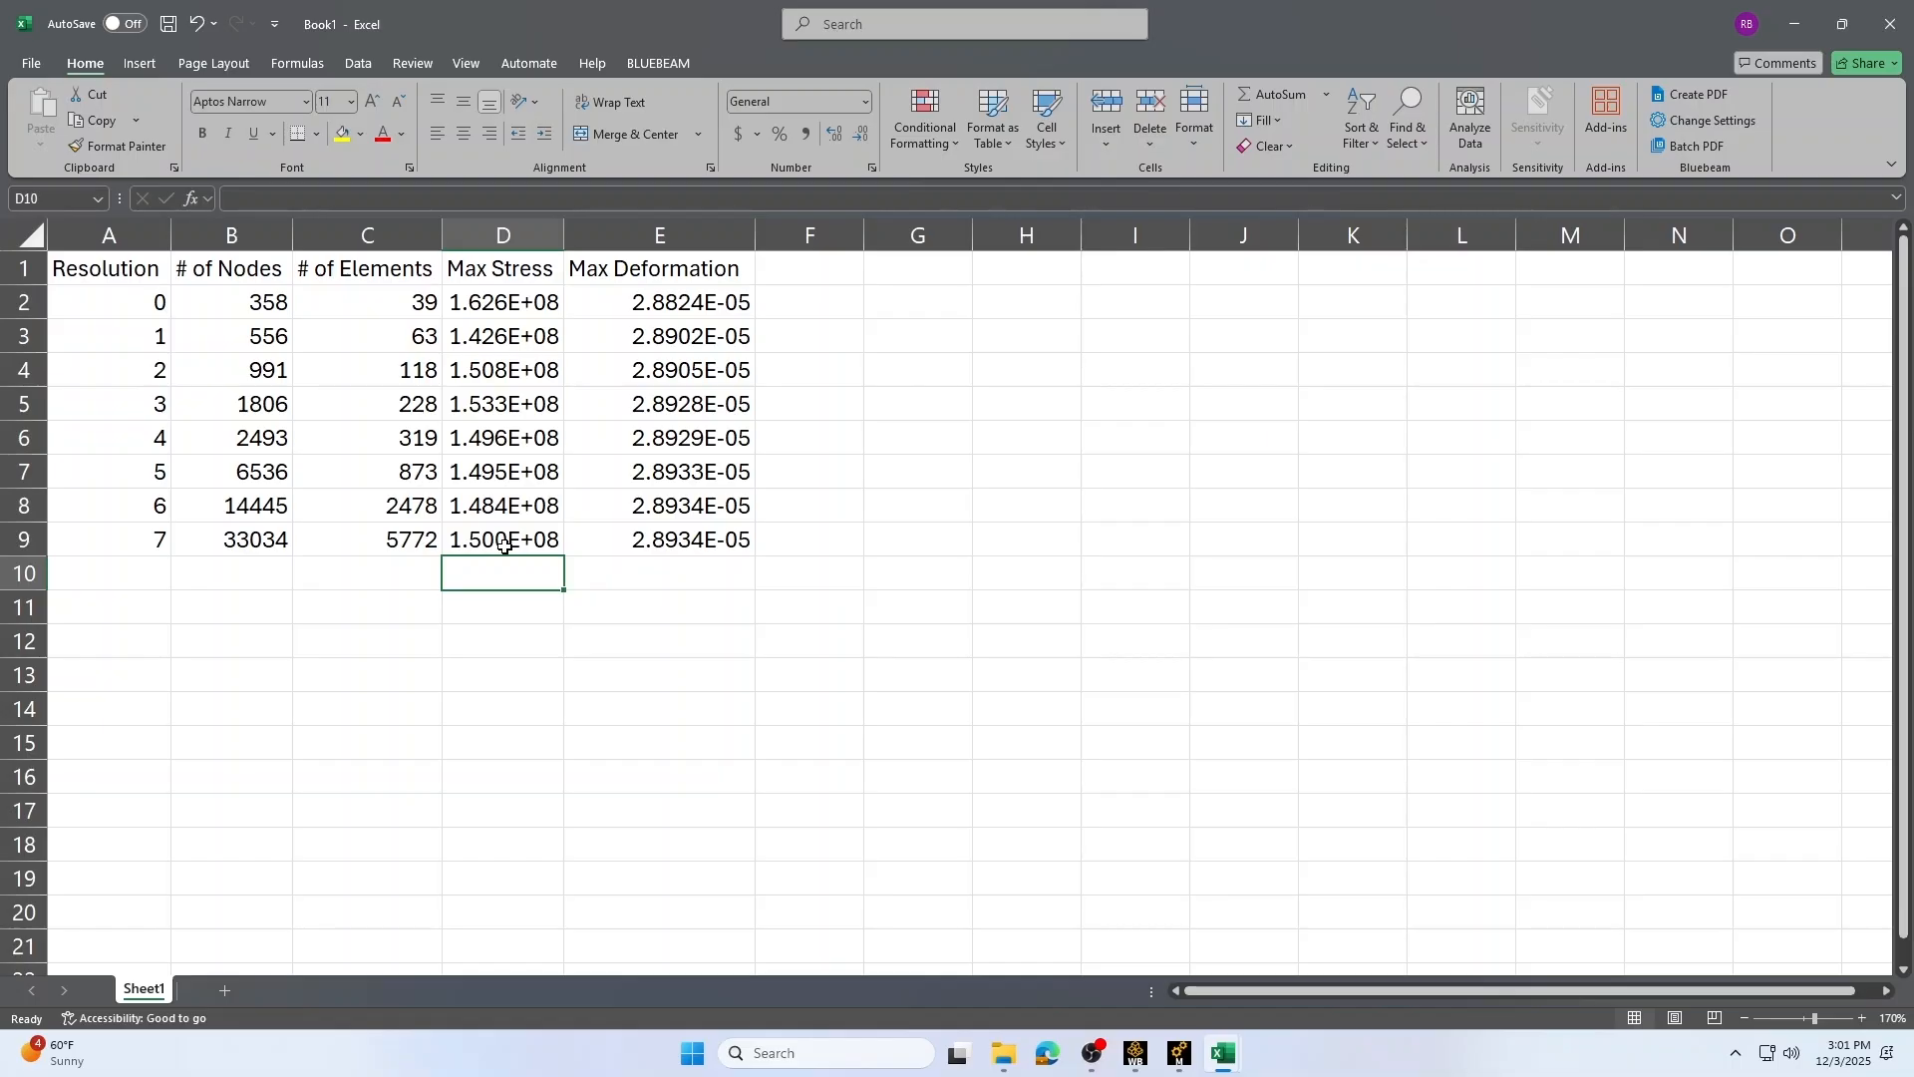
left_click(1027, 402)
Switch back to Ansys Mechanical and insert a Convergence object under the Equivalent Stress result
mouse_move(1144, 1065)
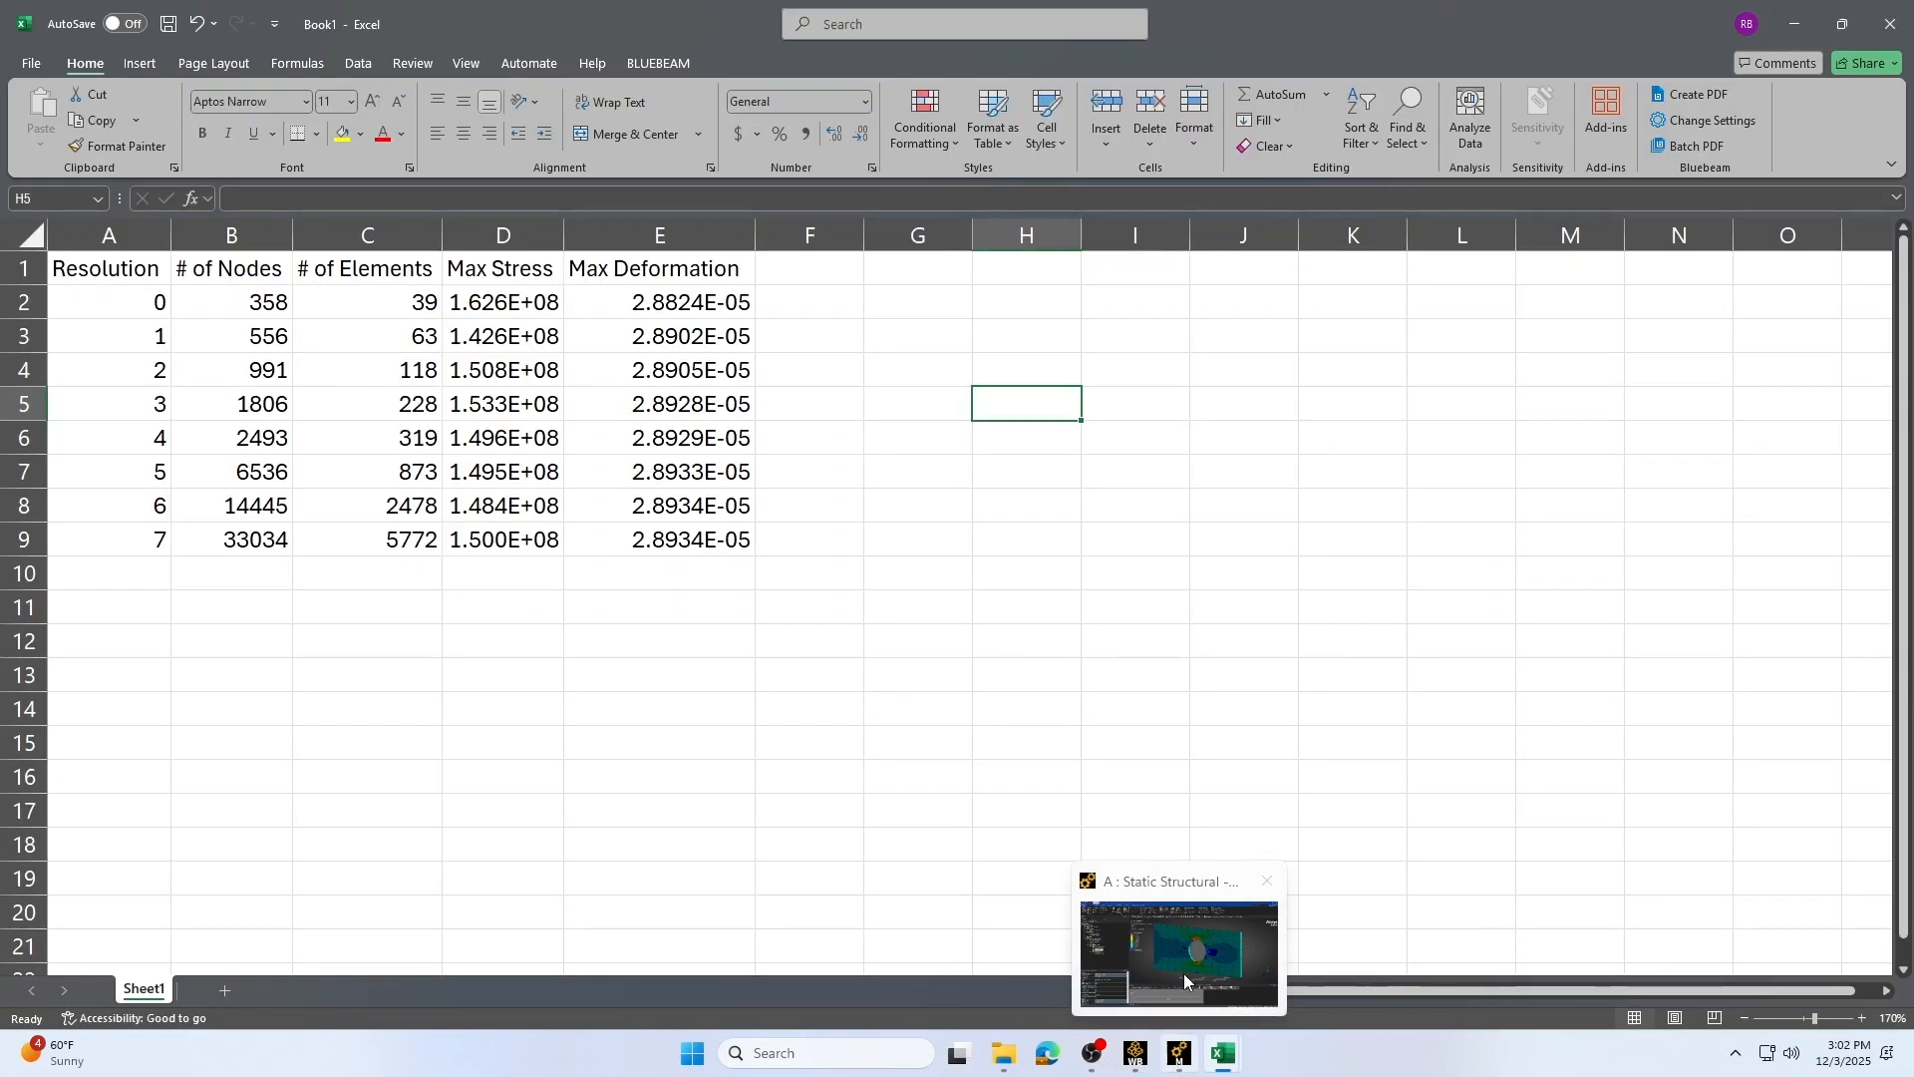
left_click(1184, 977)
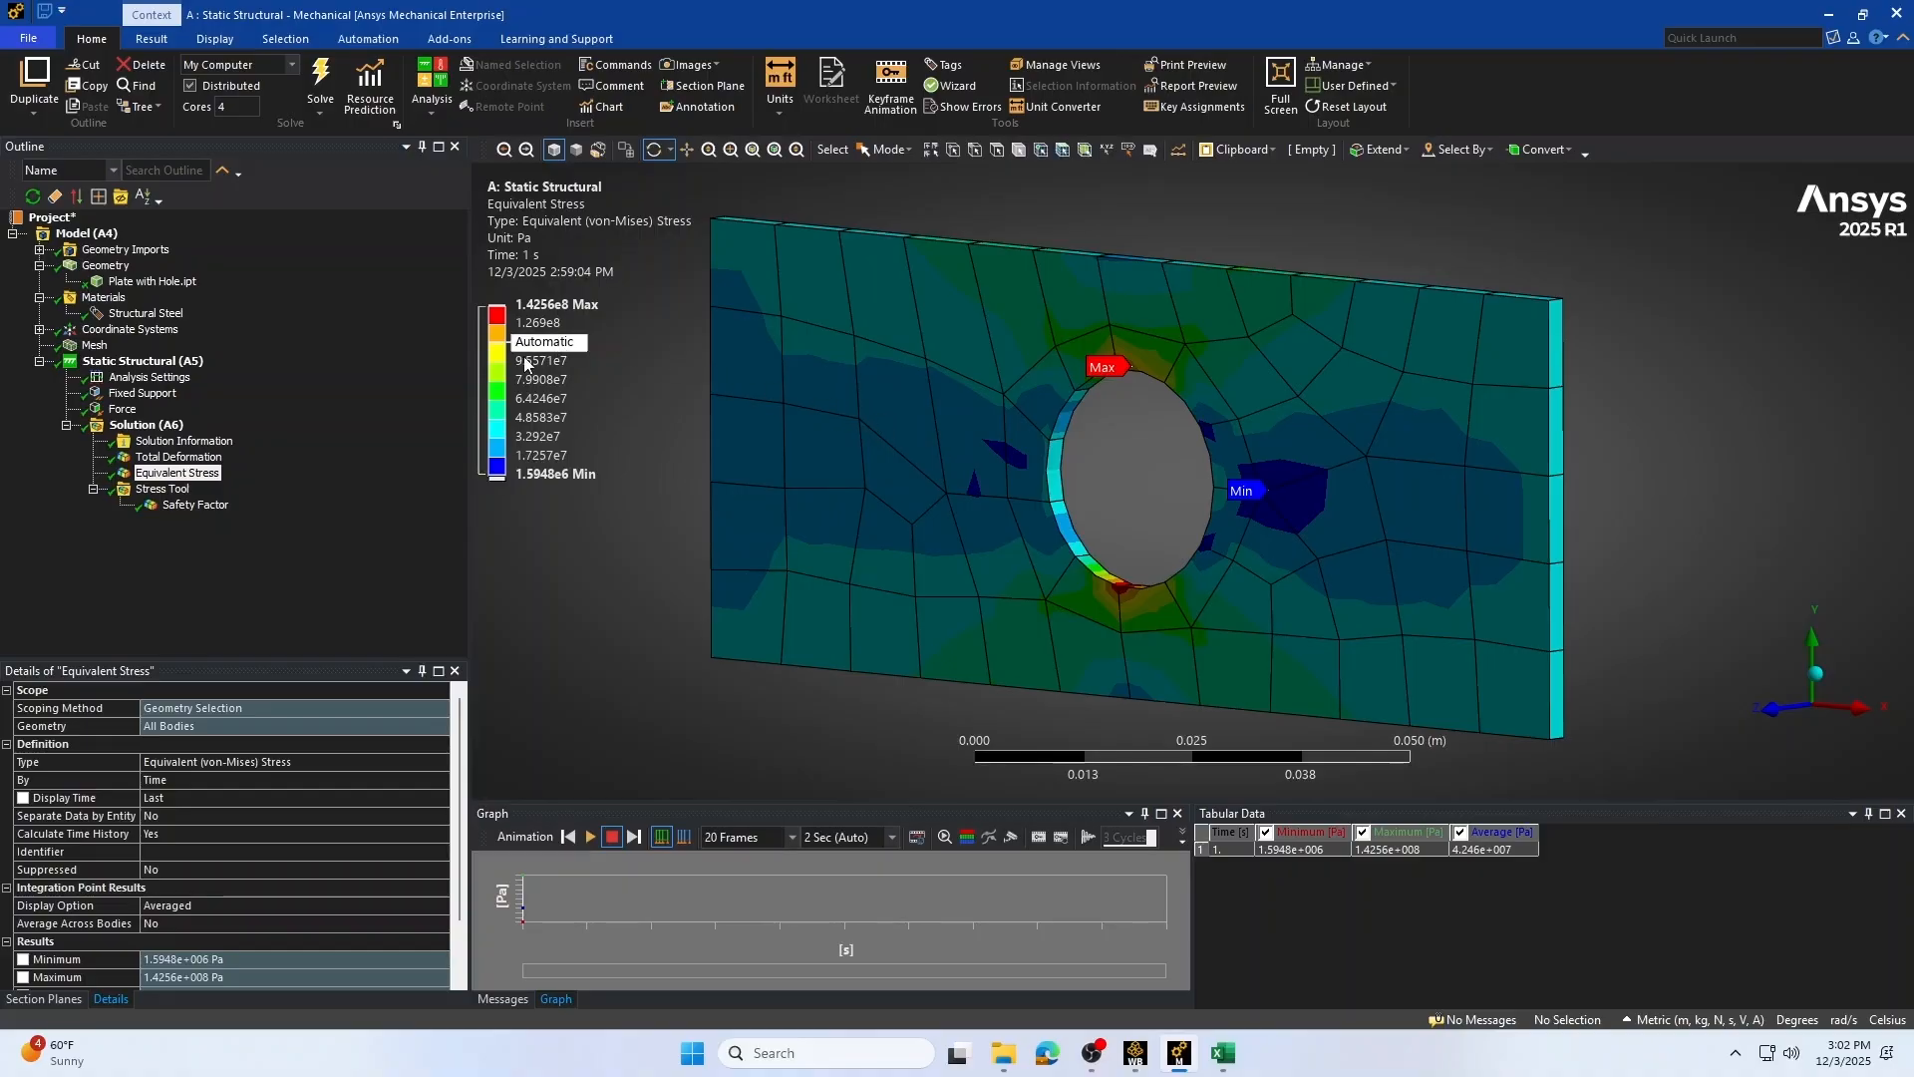
right_click(171, 479)
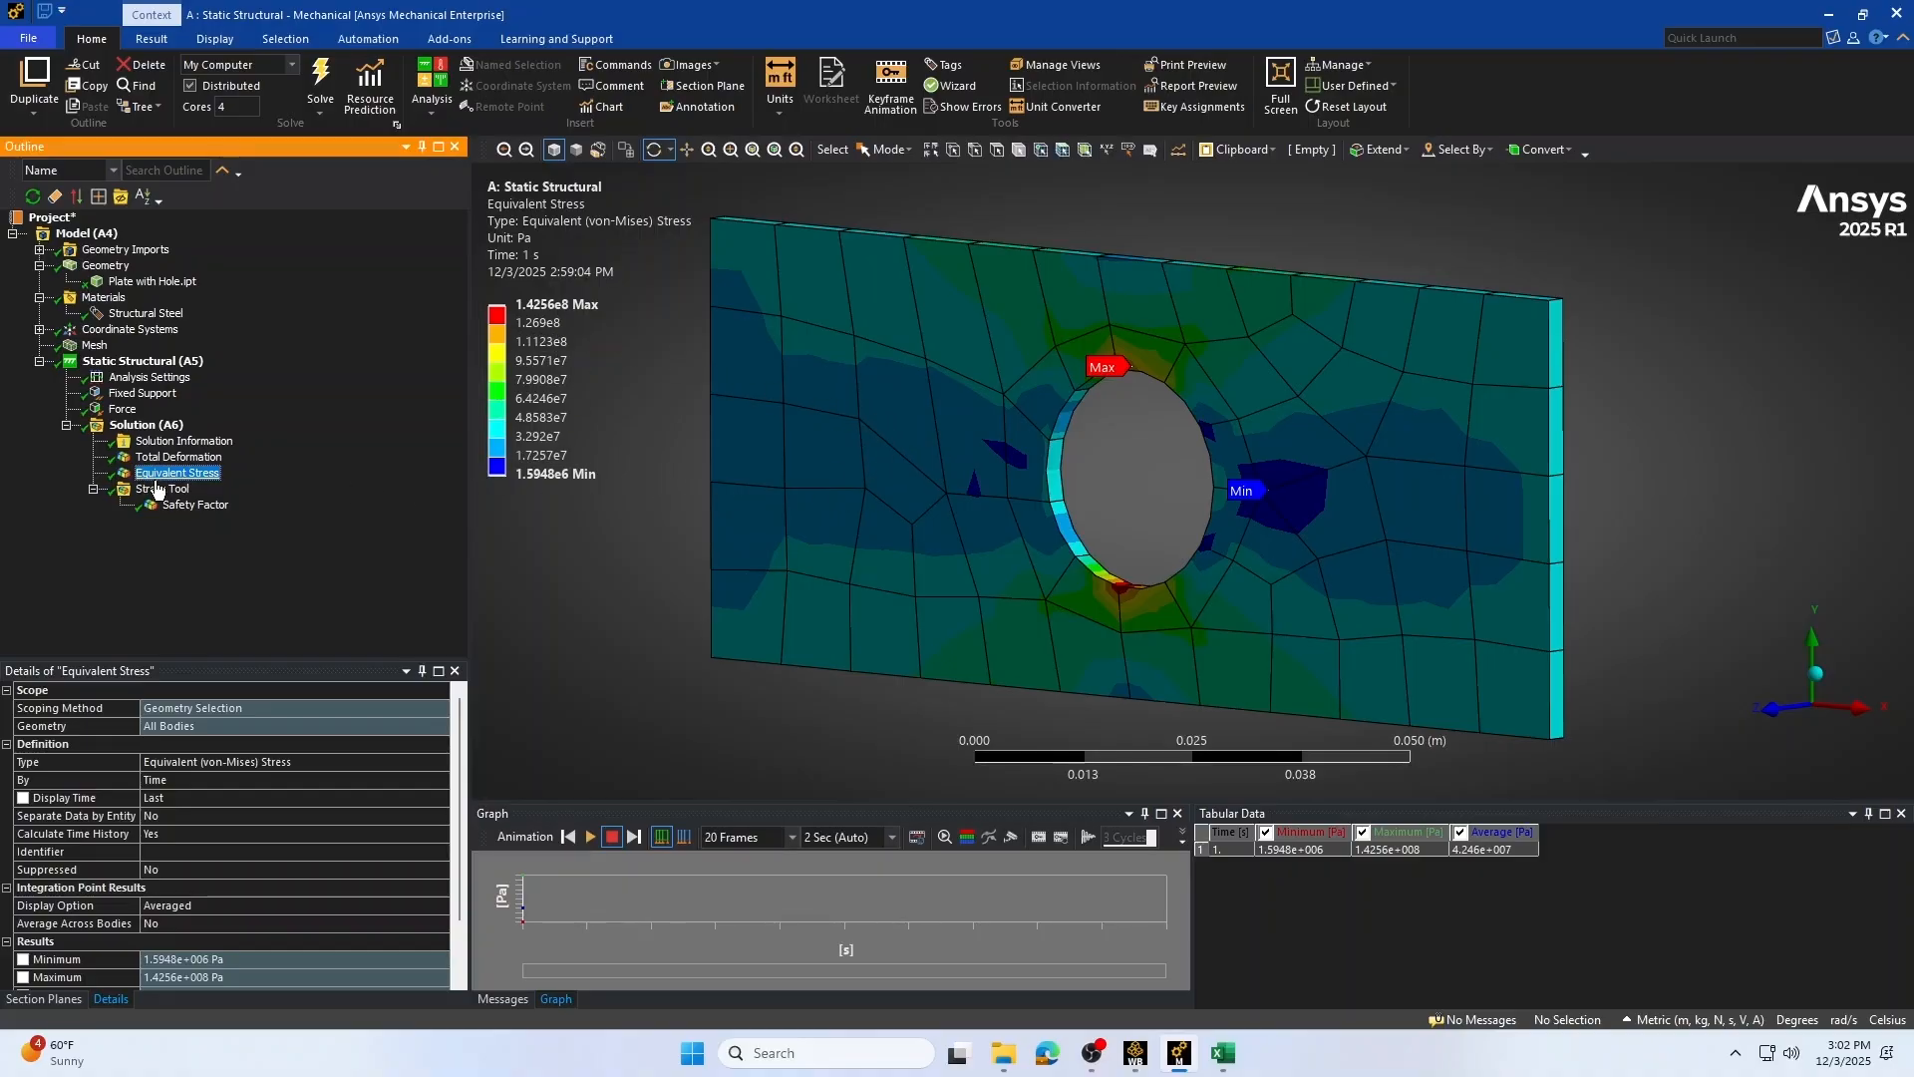
mouse_move(216, 491)
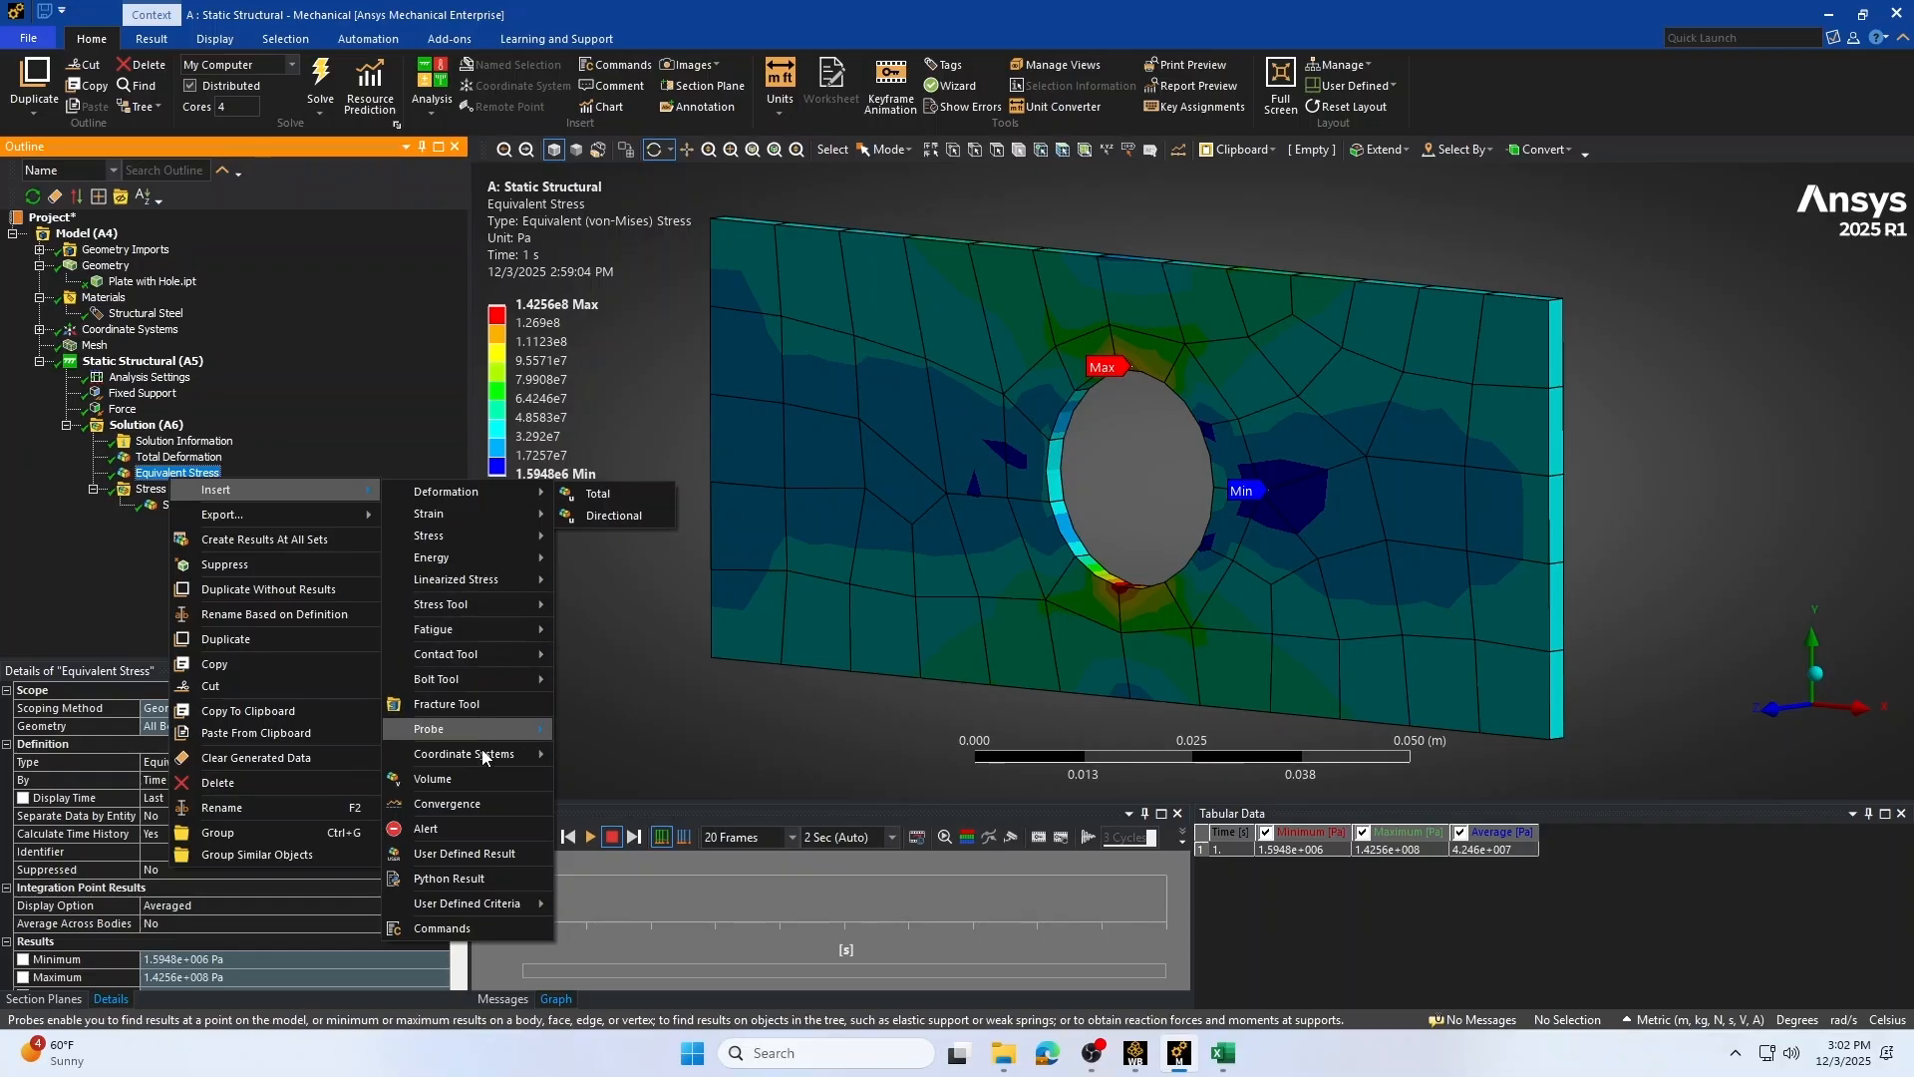
left_click(493, 804)
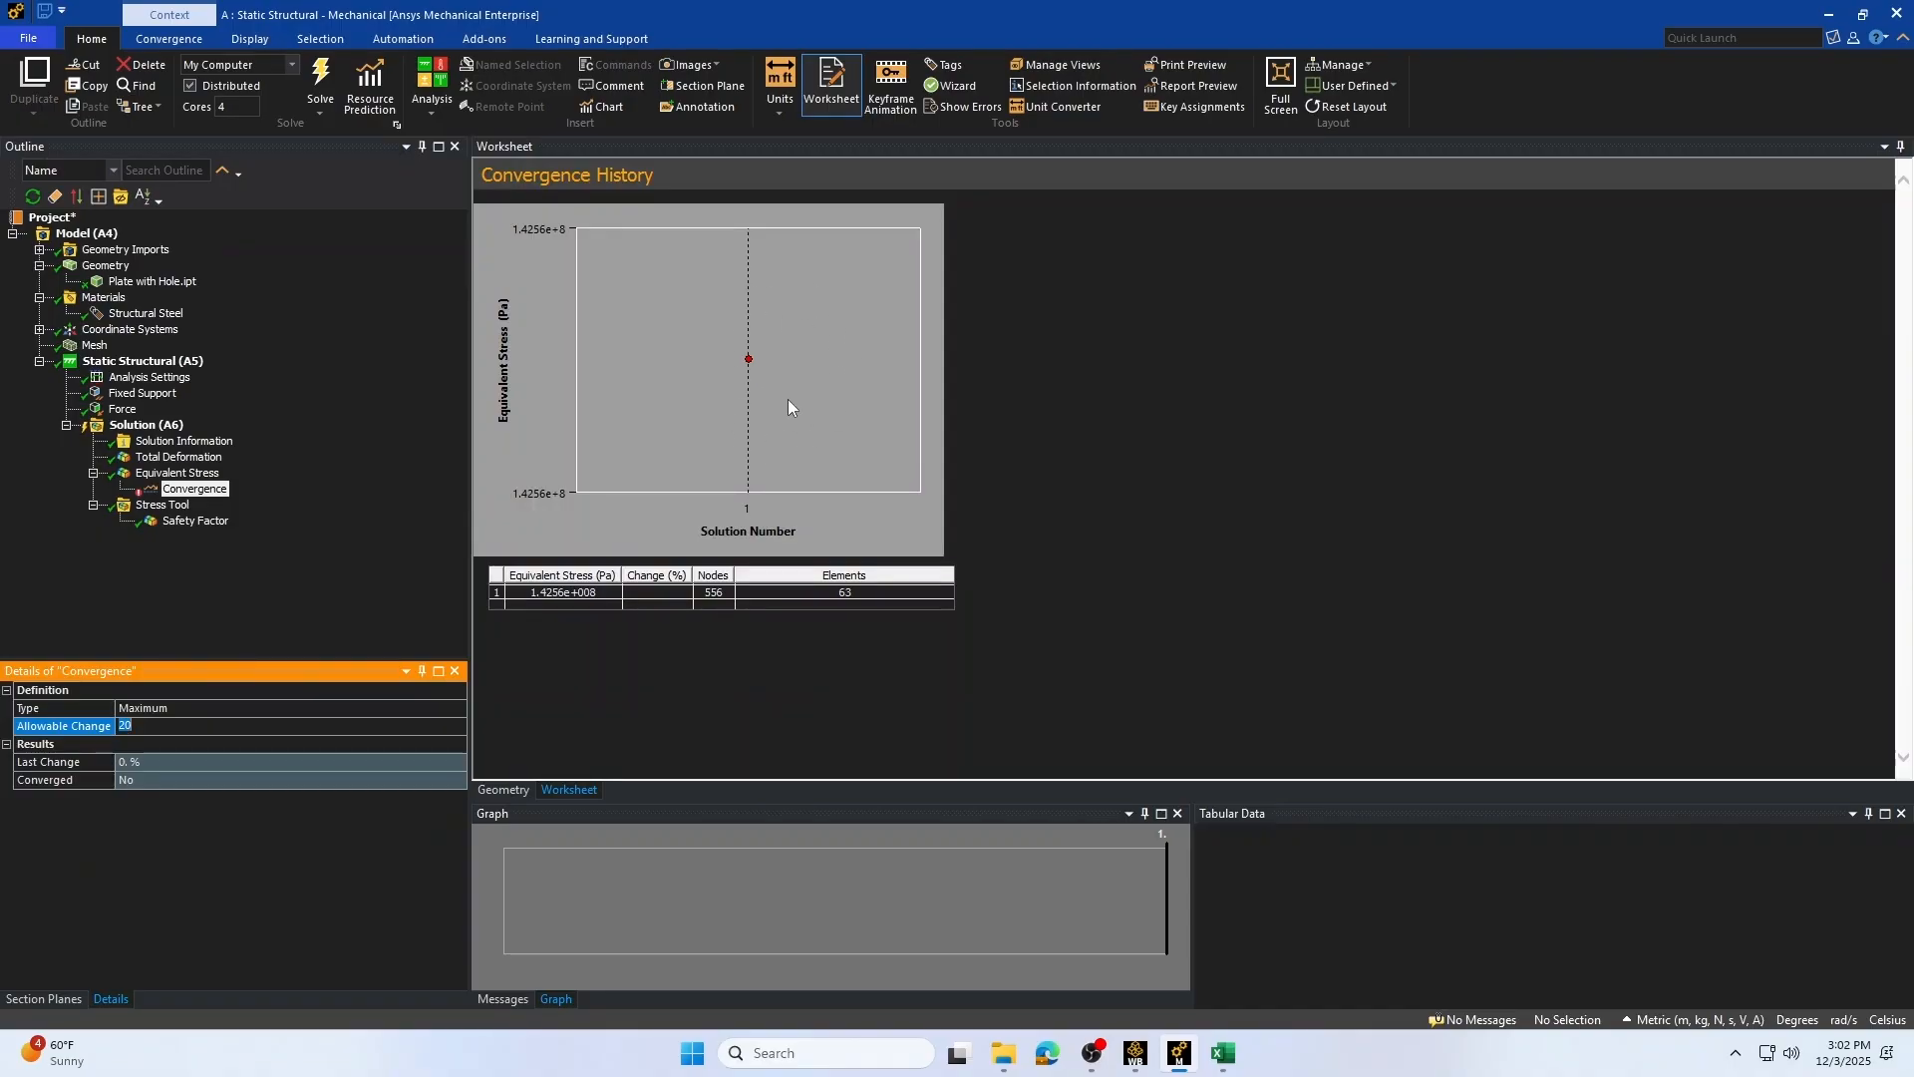
Set the mesh sizing resolution to 2, solve the model and display the Equivalent Stress result
left_click(87, 346)
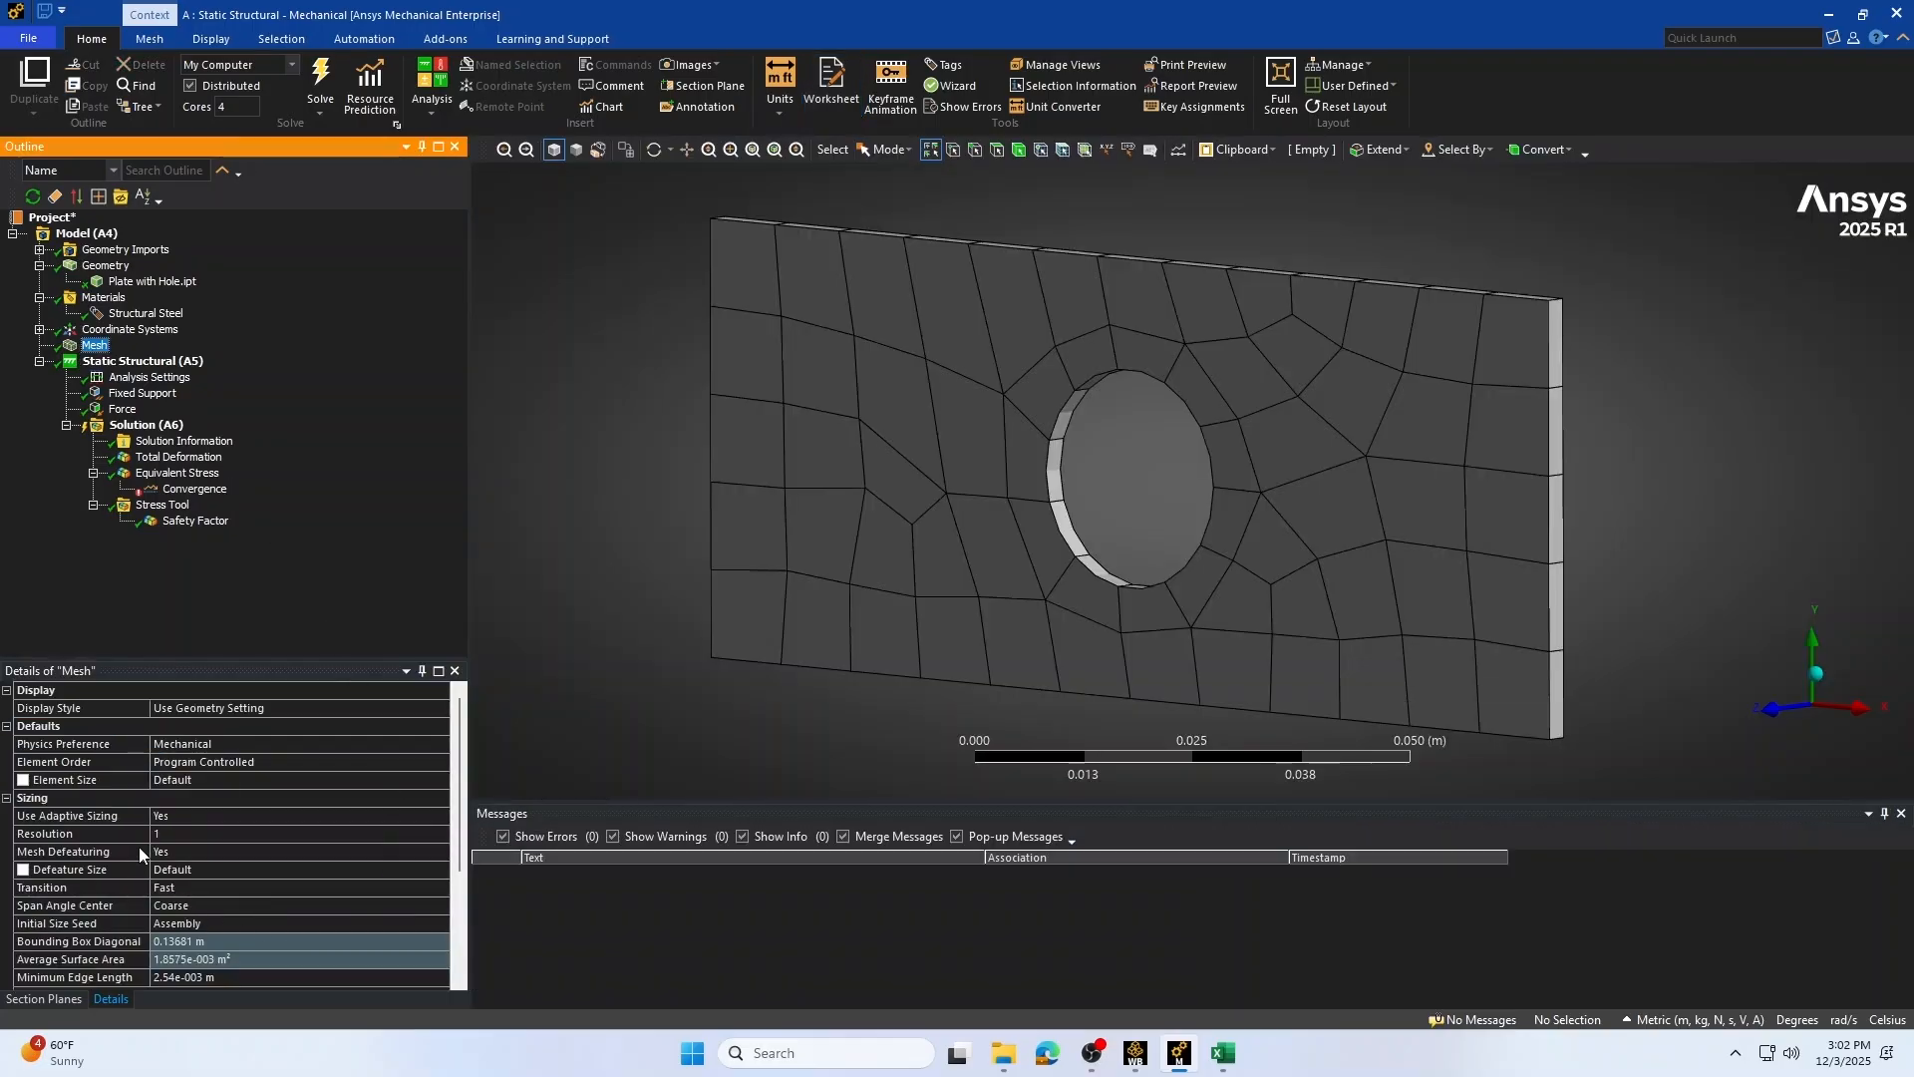
left_click(227, 835)
left_click(415, 838)
left_click(353, 519)
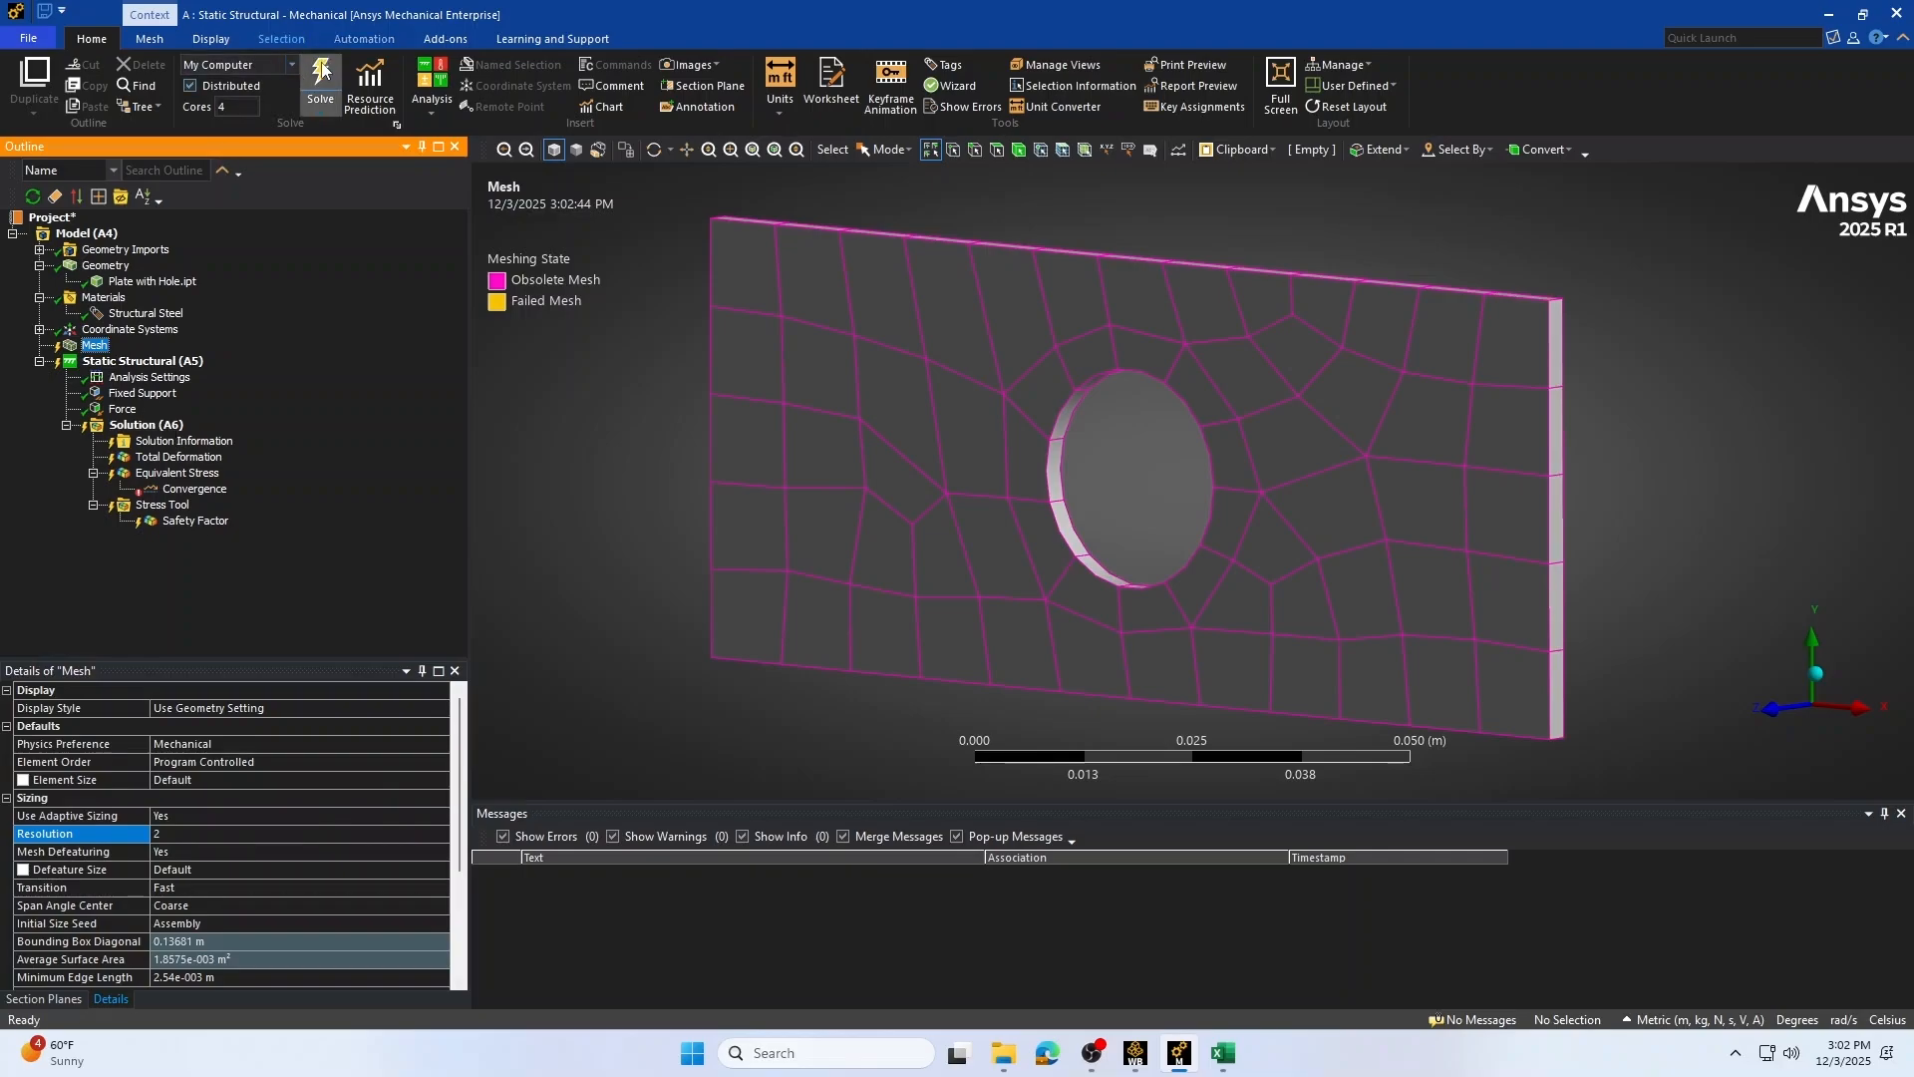
left_click(180, 490)
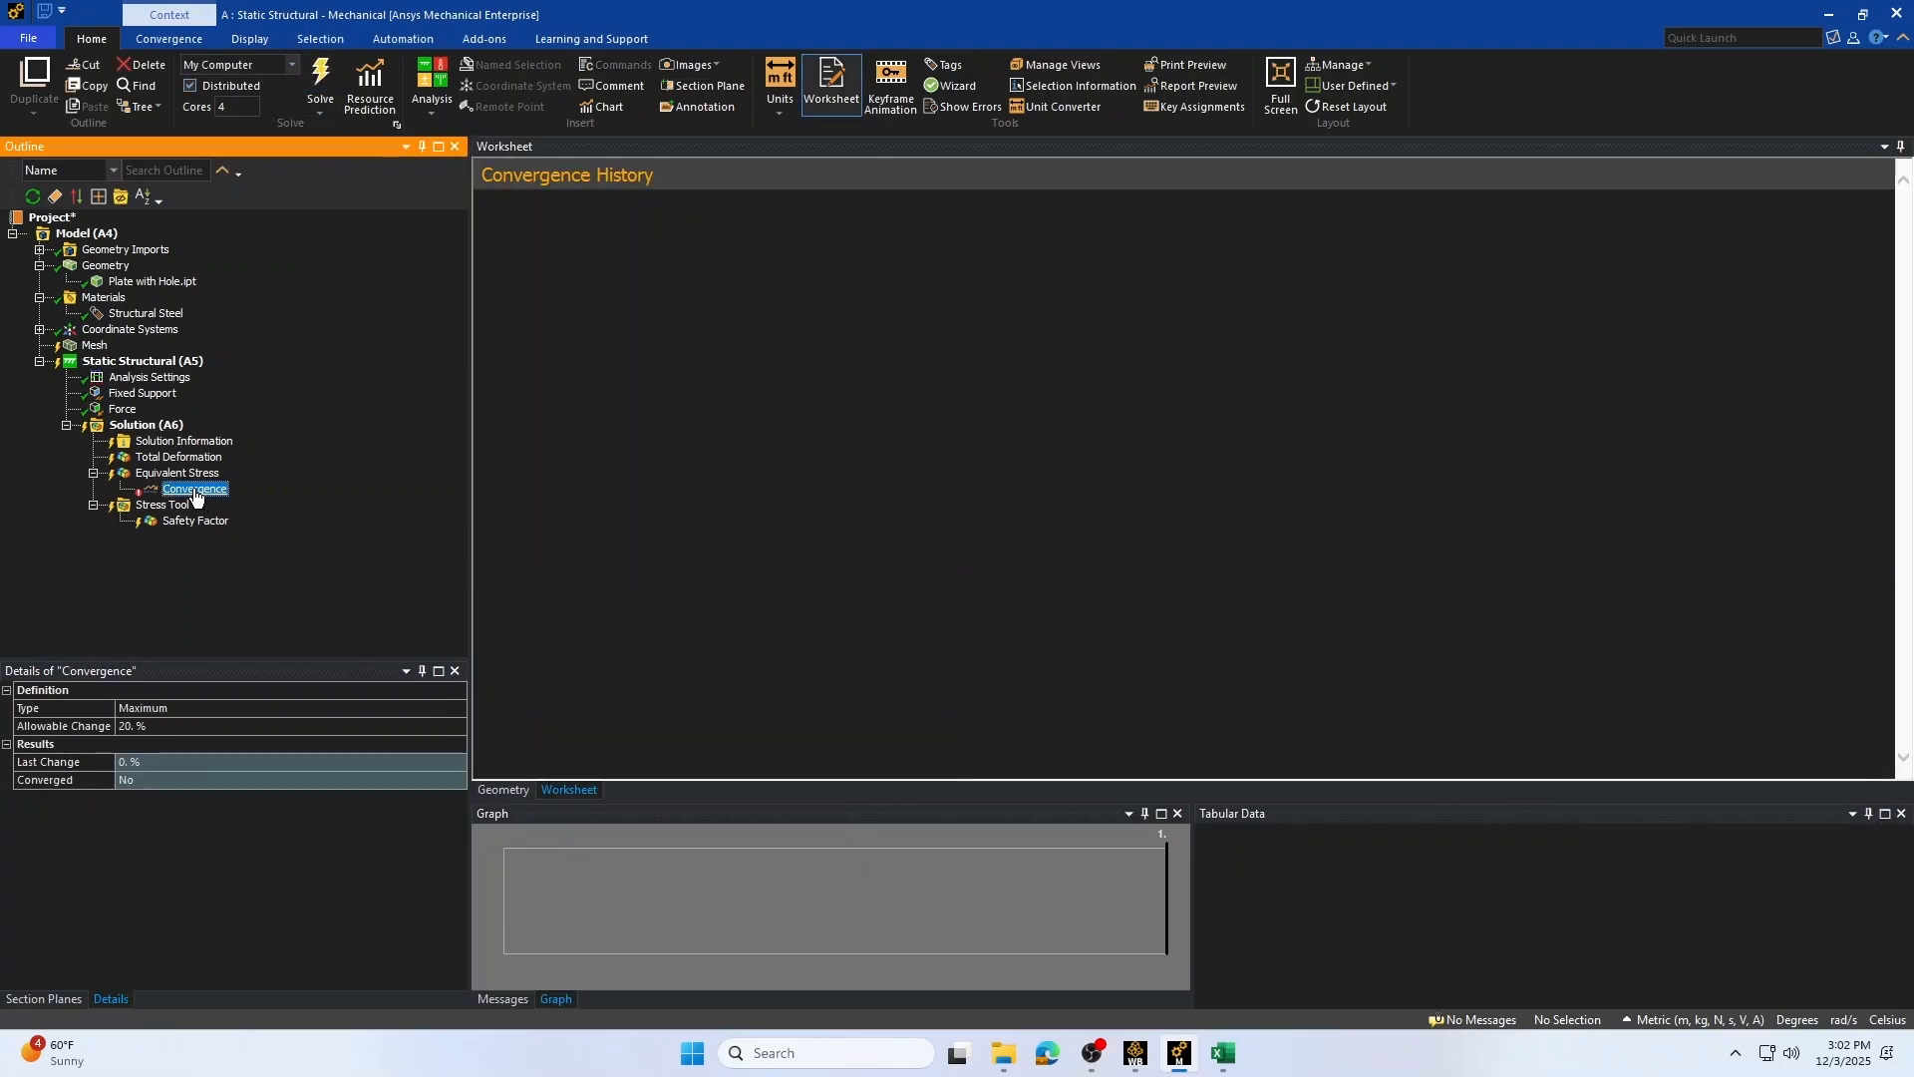
left_click(179, 473)
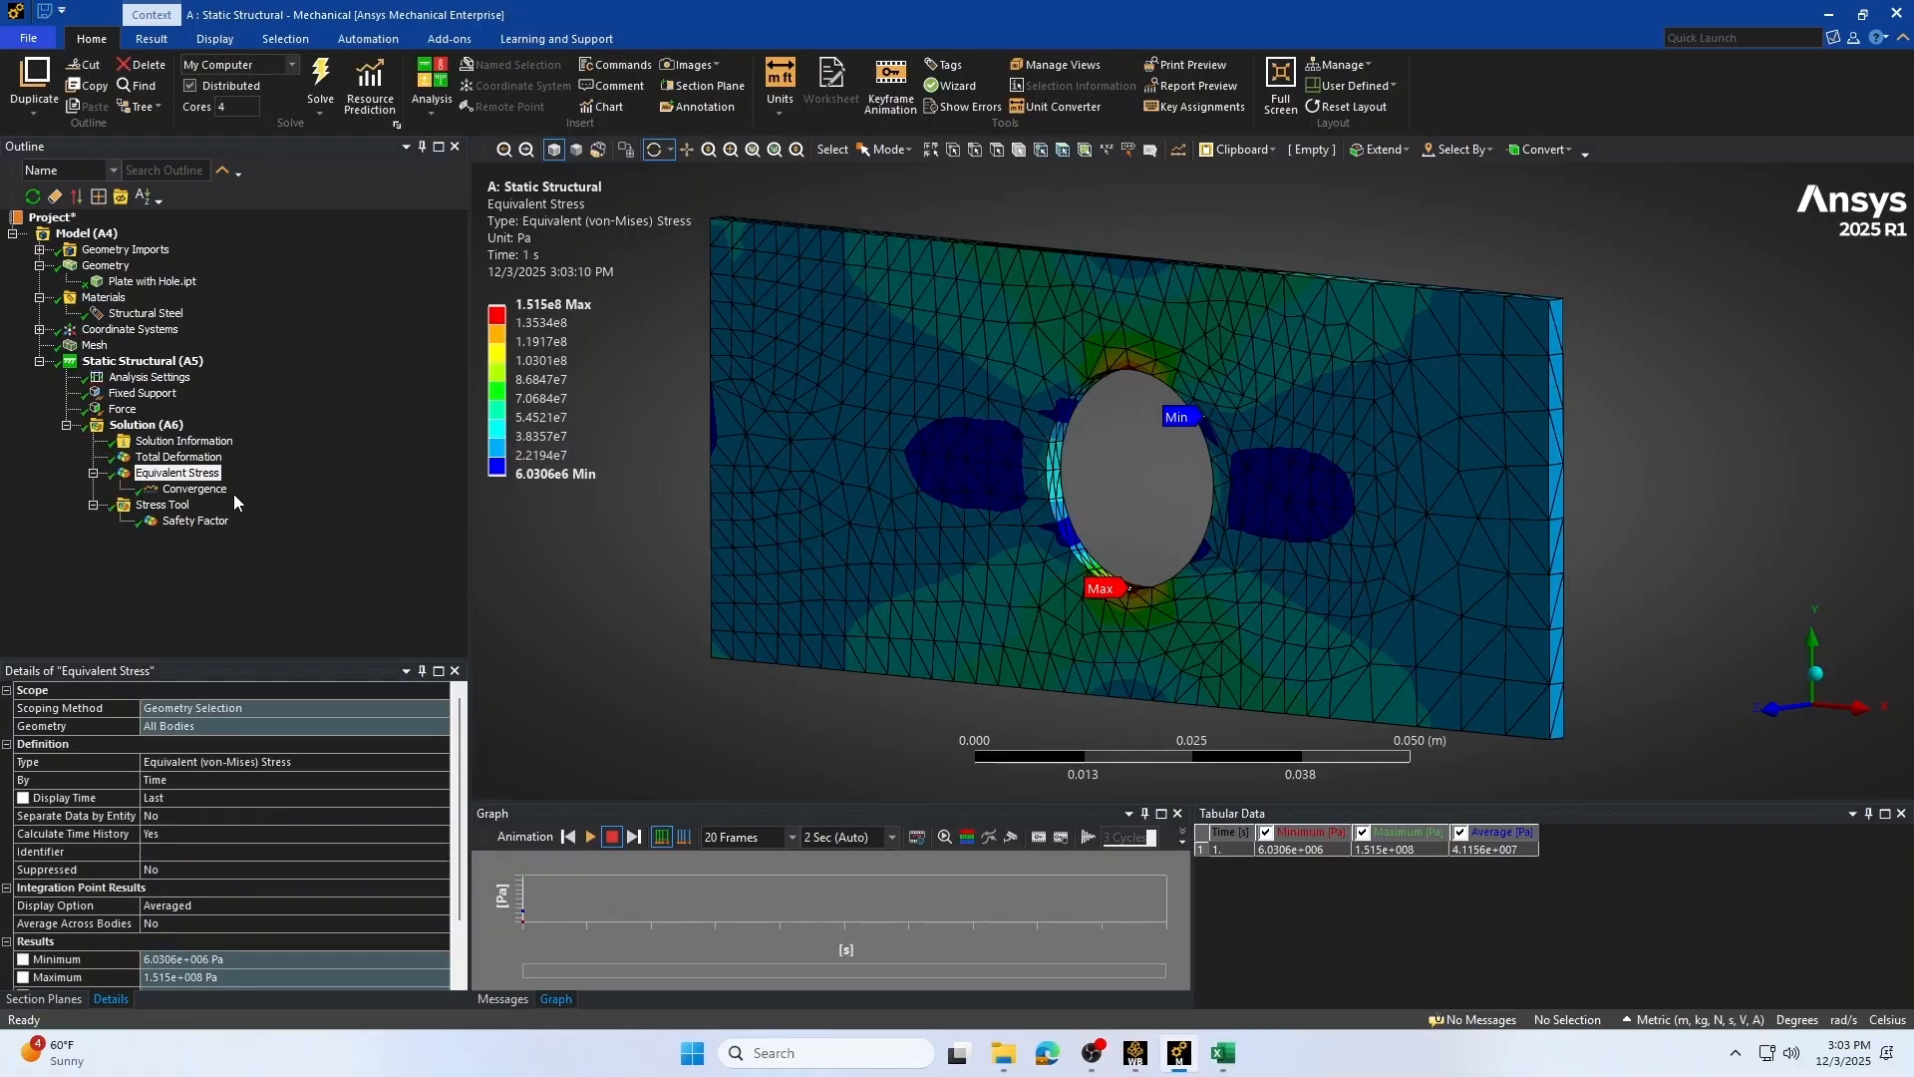
Display the adaptively refined mesh and examine its element density around the hole and across the plate
left_click(95, 344)
middle_click_drag(1142, 491, 1123, 447)
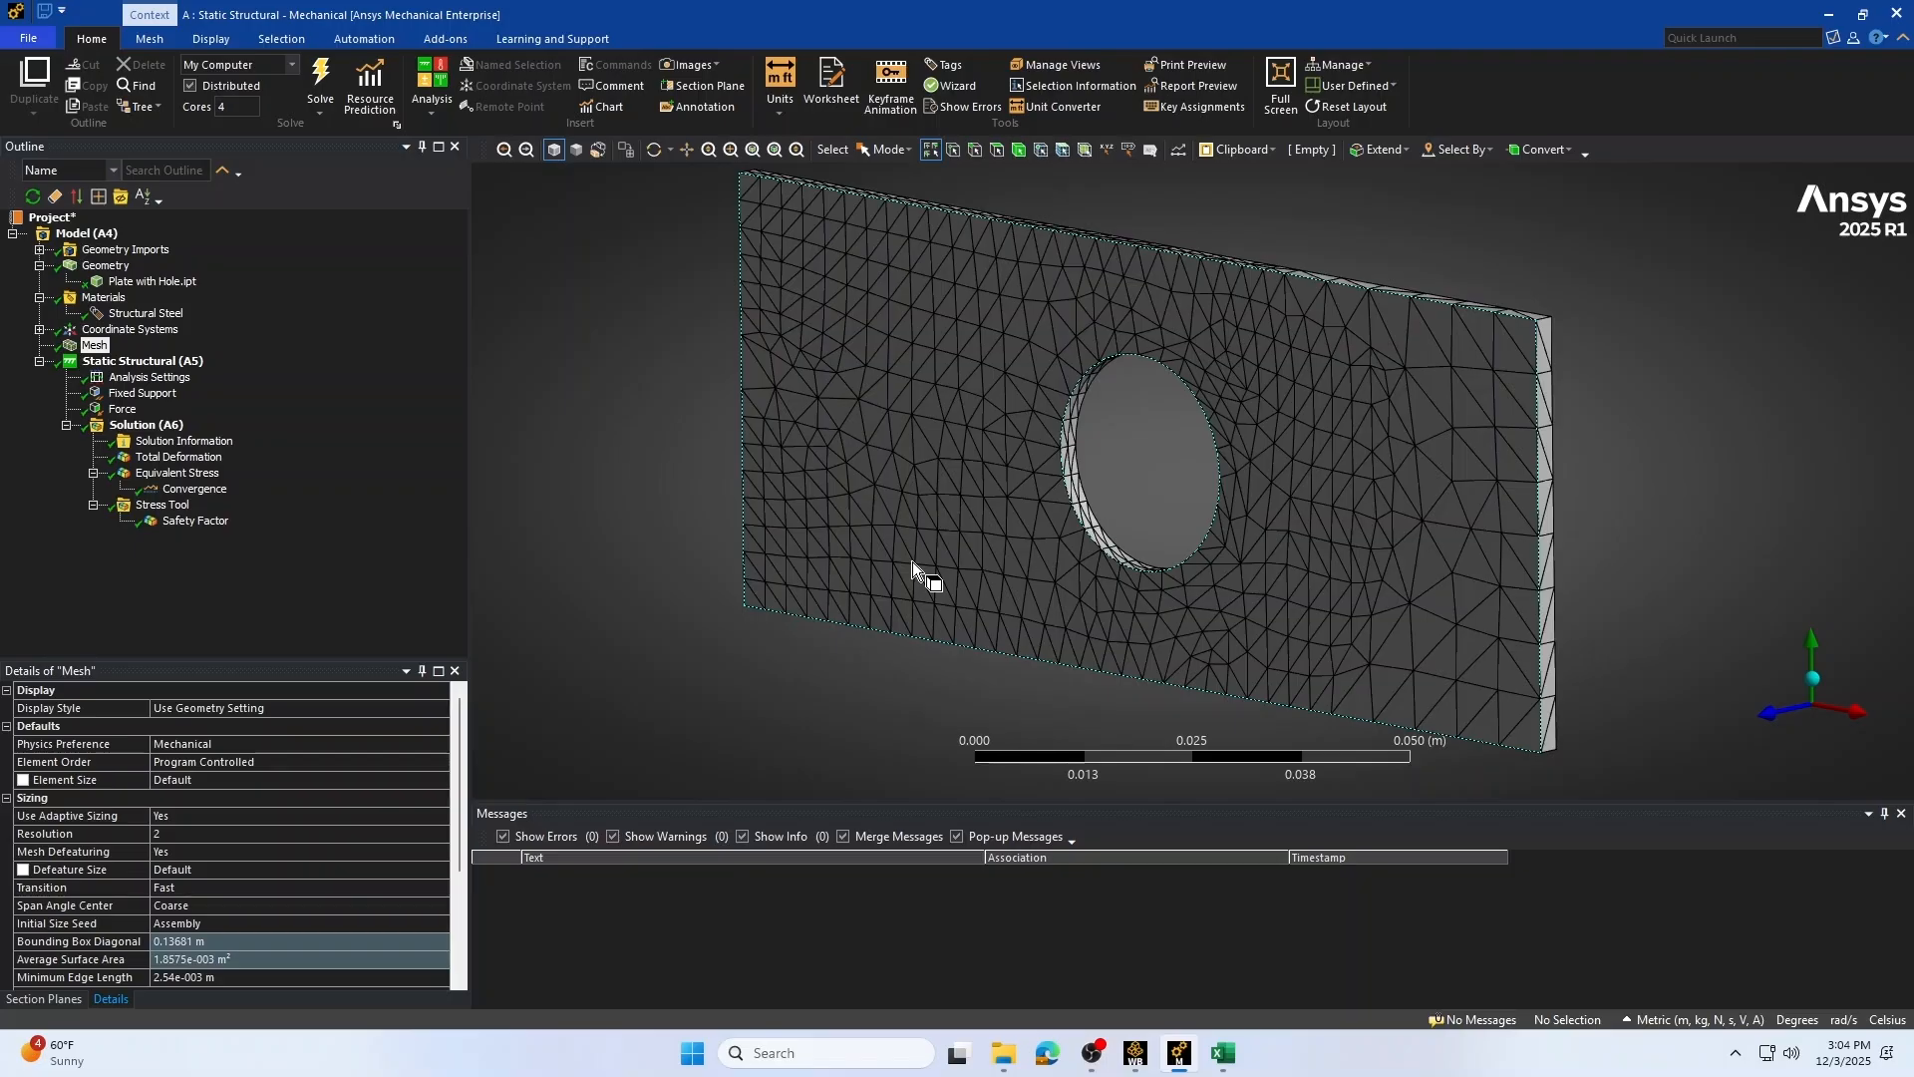
middle_click_drag(912, 560, 1298, 516)
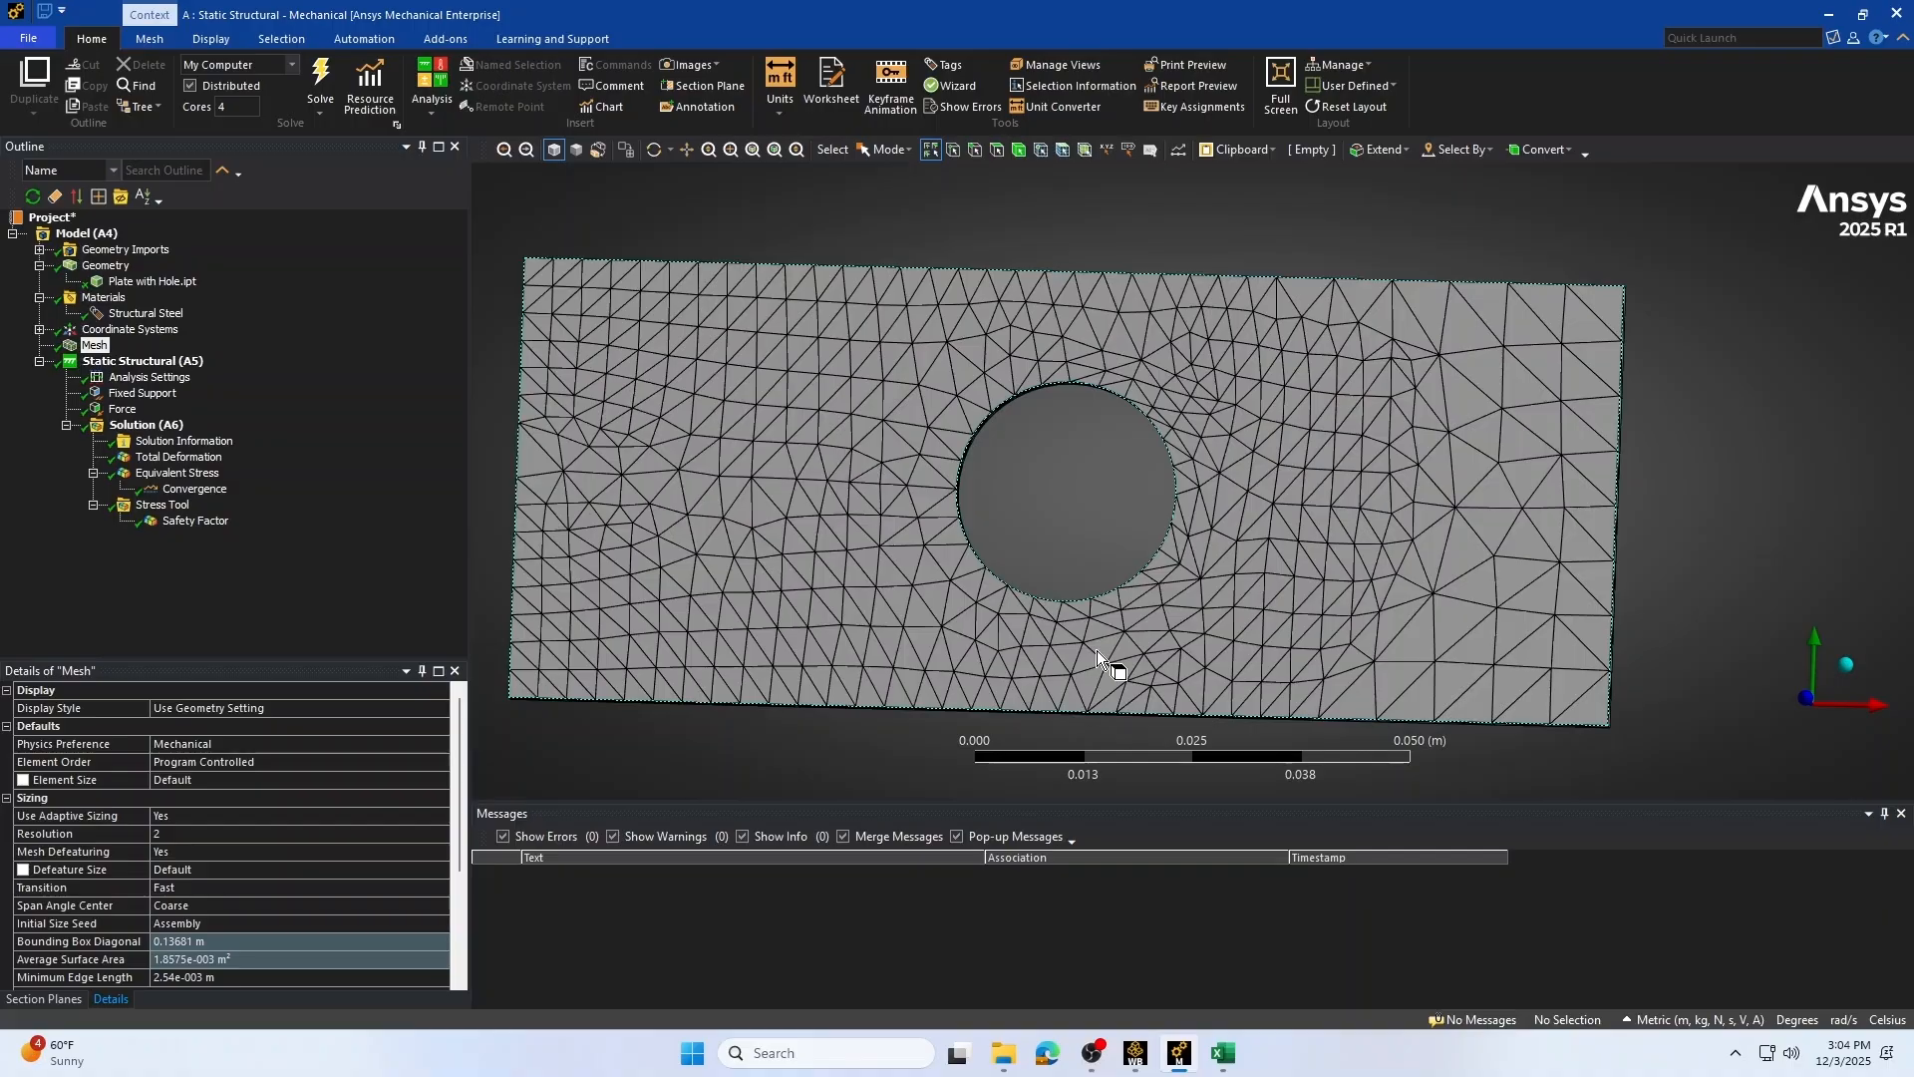
Review the Equivalent Stress convergence history and open its Allowable Change value
left_click(179, 491)
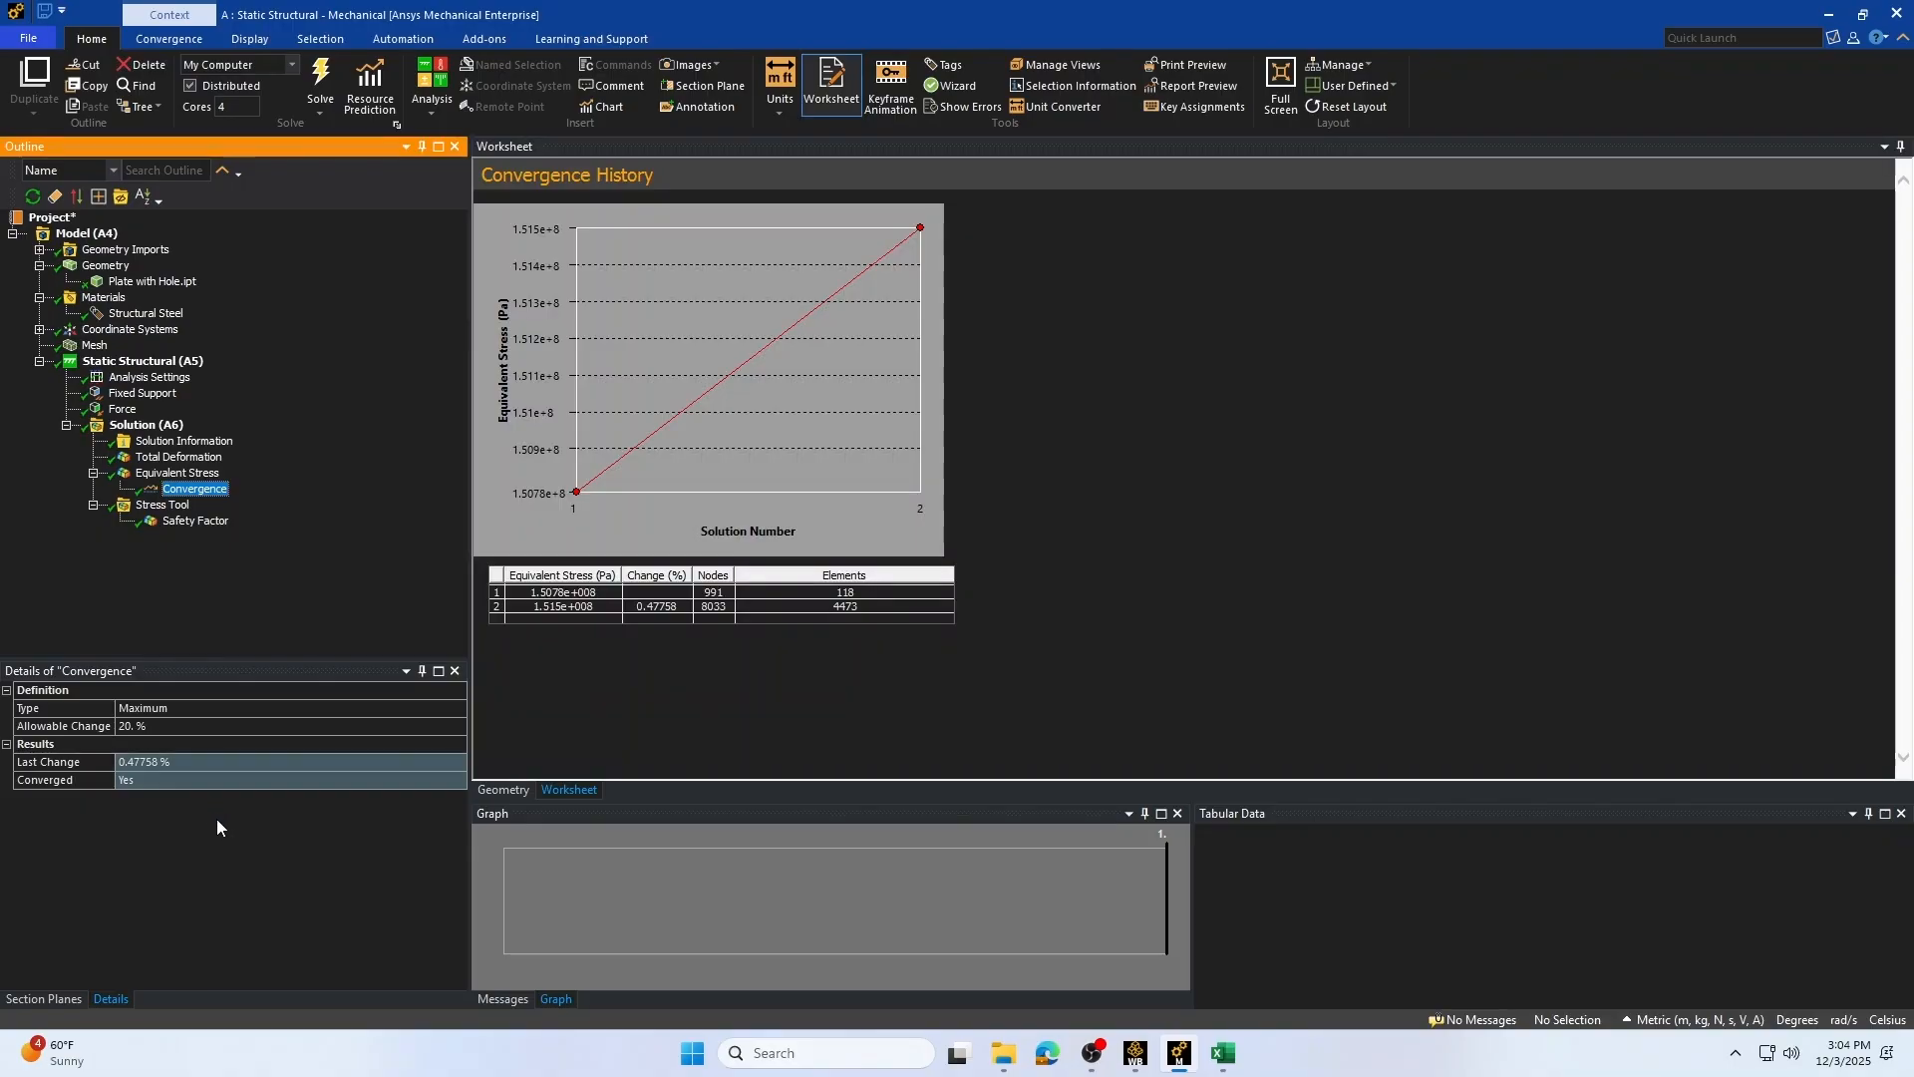
left_click(176, 725)
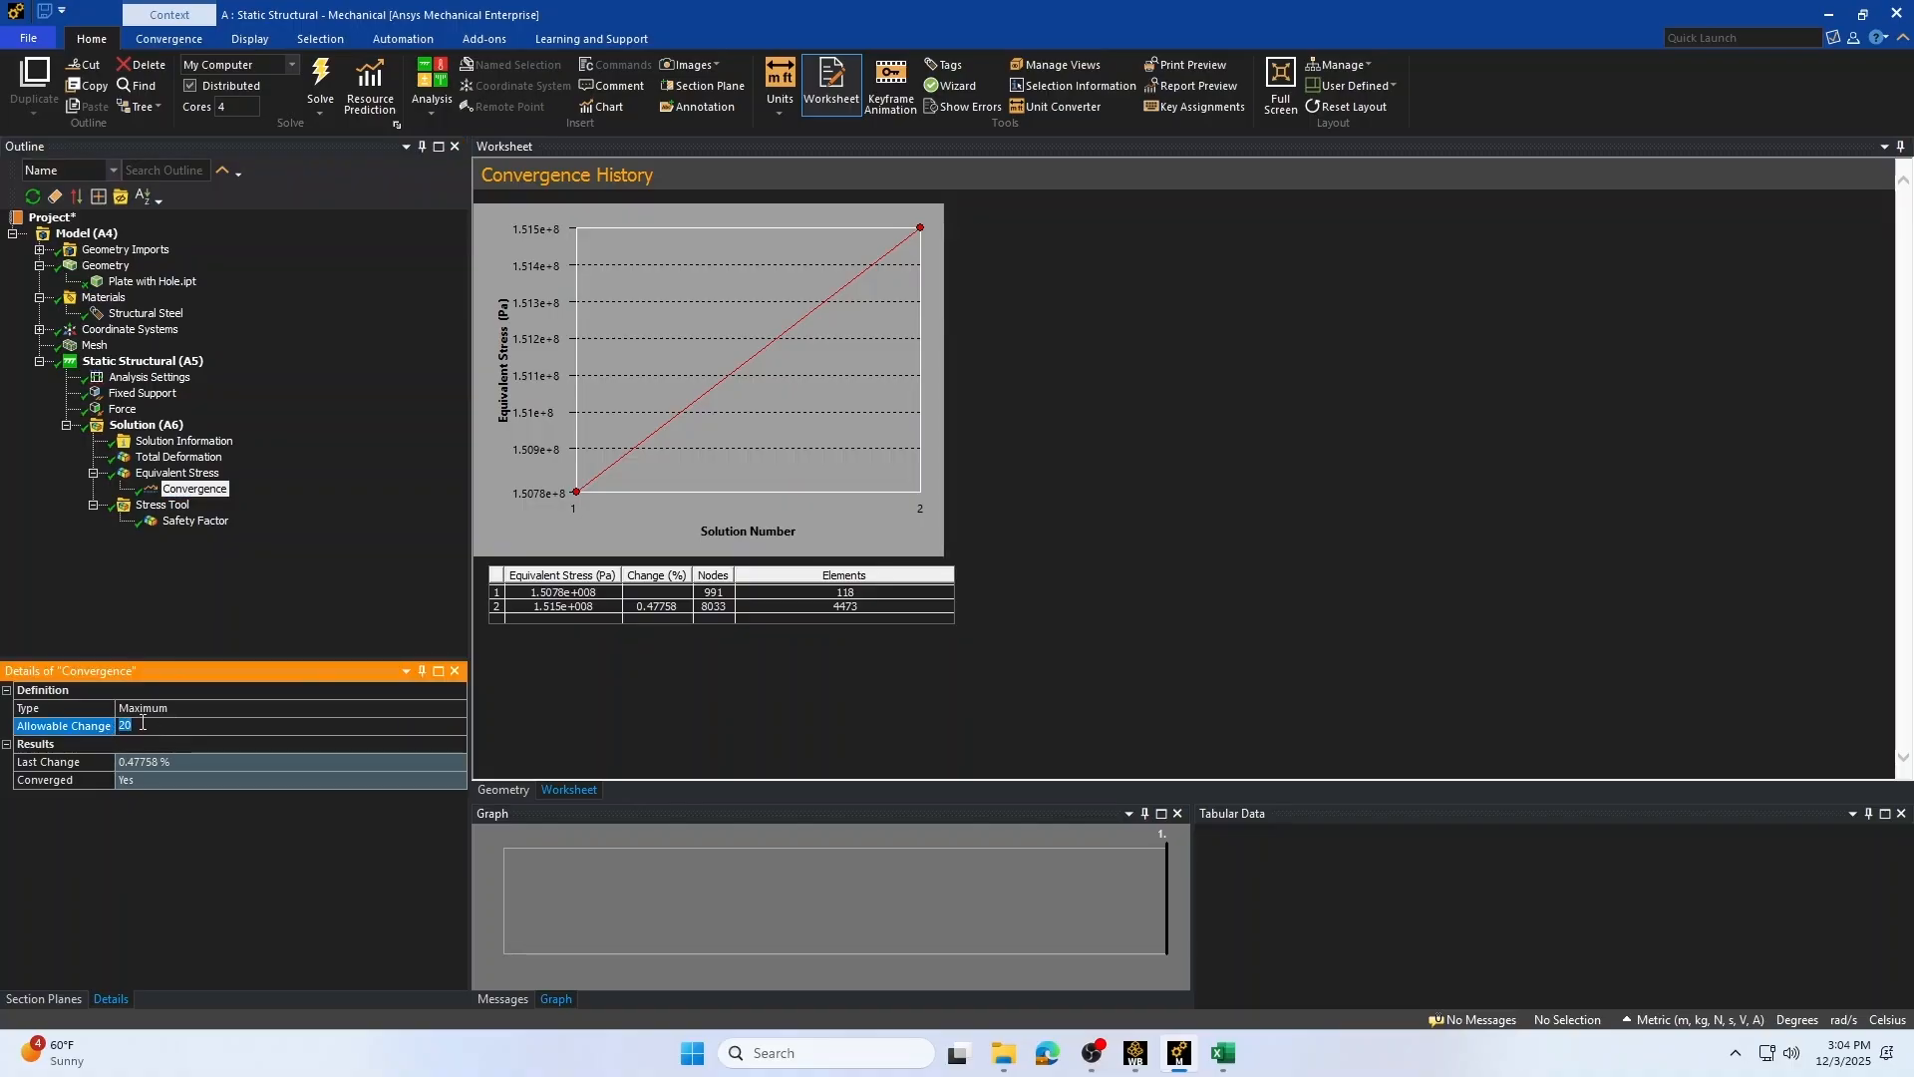
left_click(324, 80)
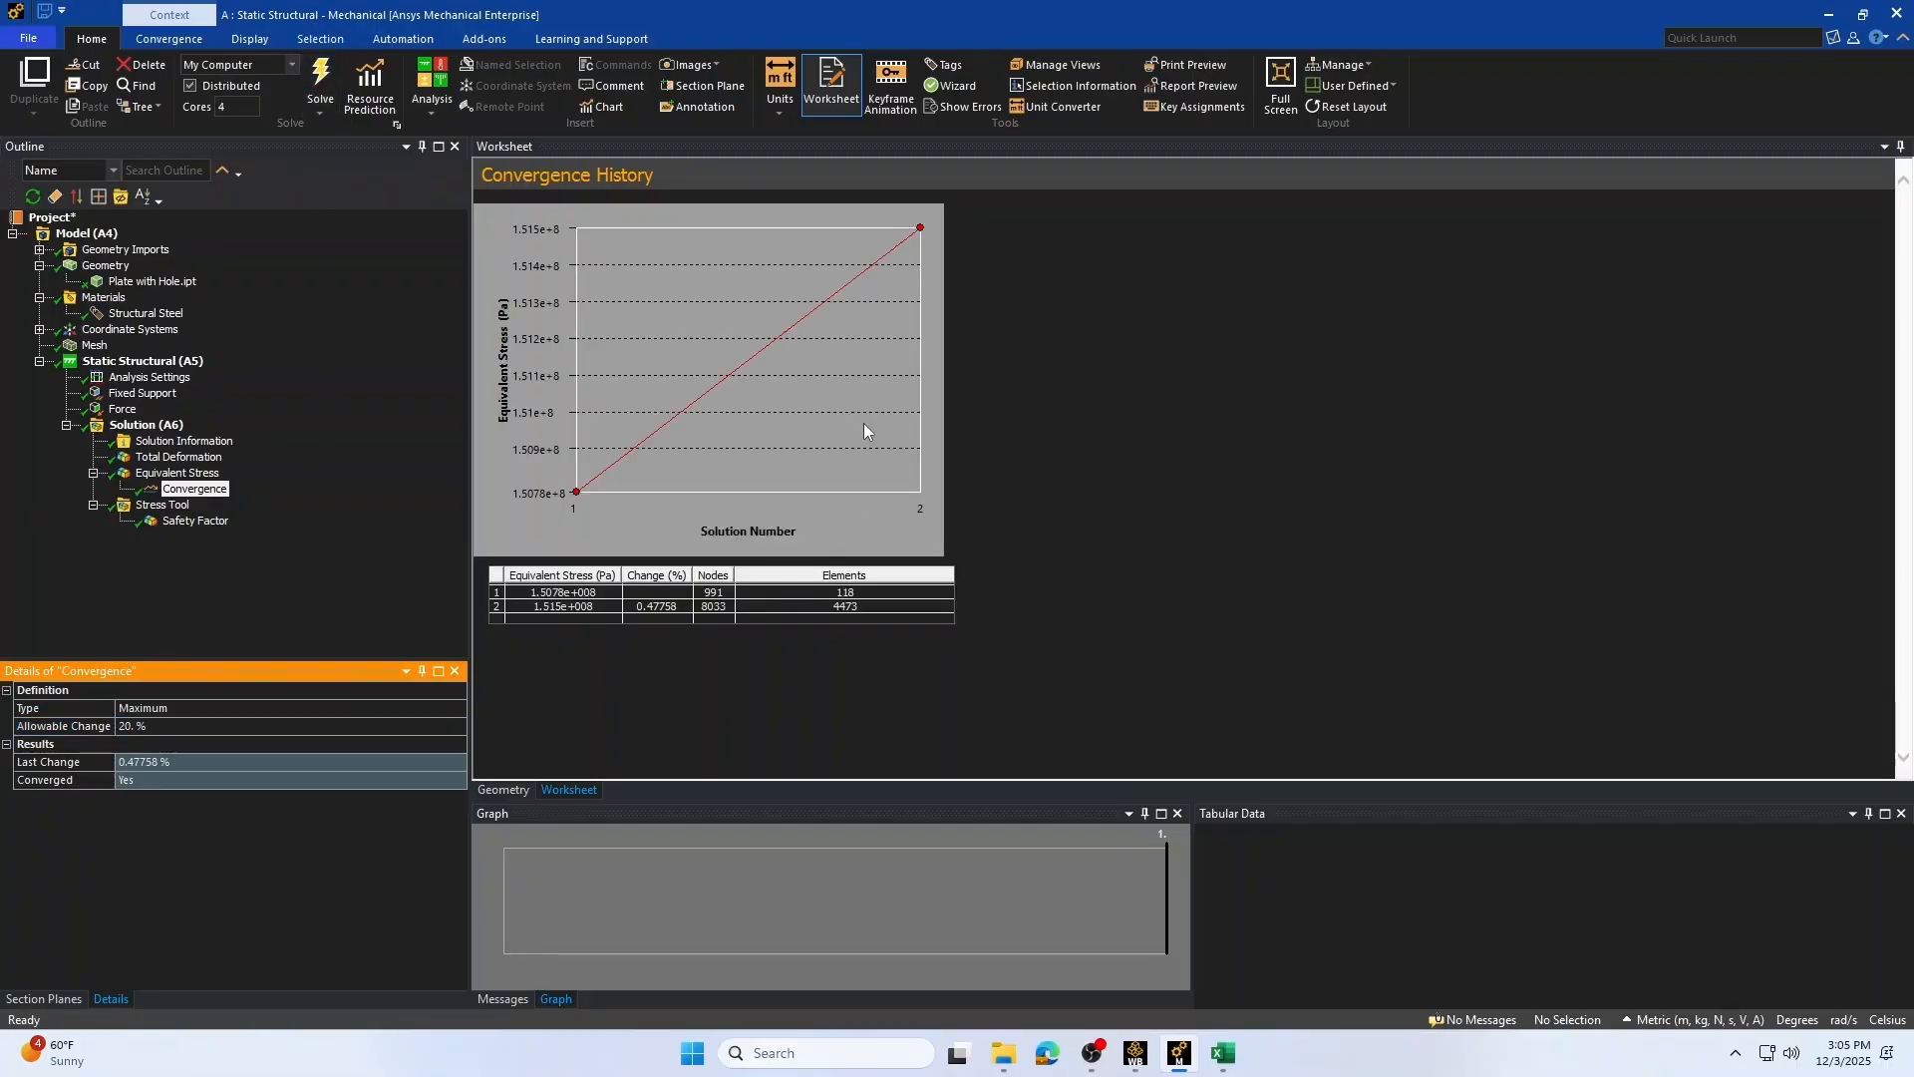
Set the convergence Allowable Change to 0% and solve the model again for another adaptive refinement
left_click(321, 80)
left_click(132, 727)
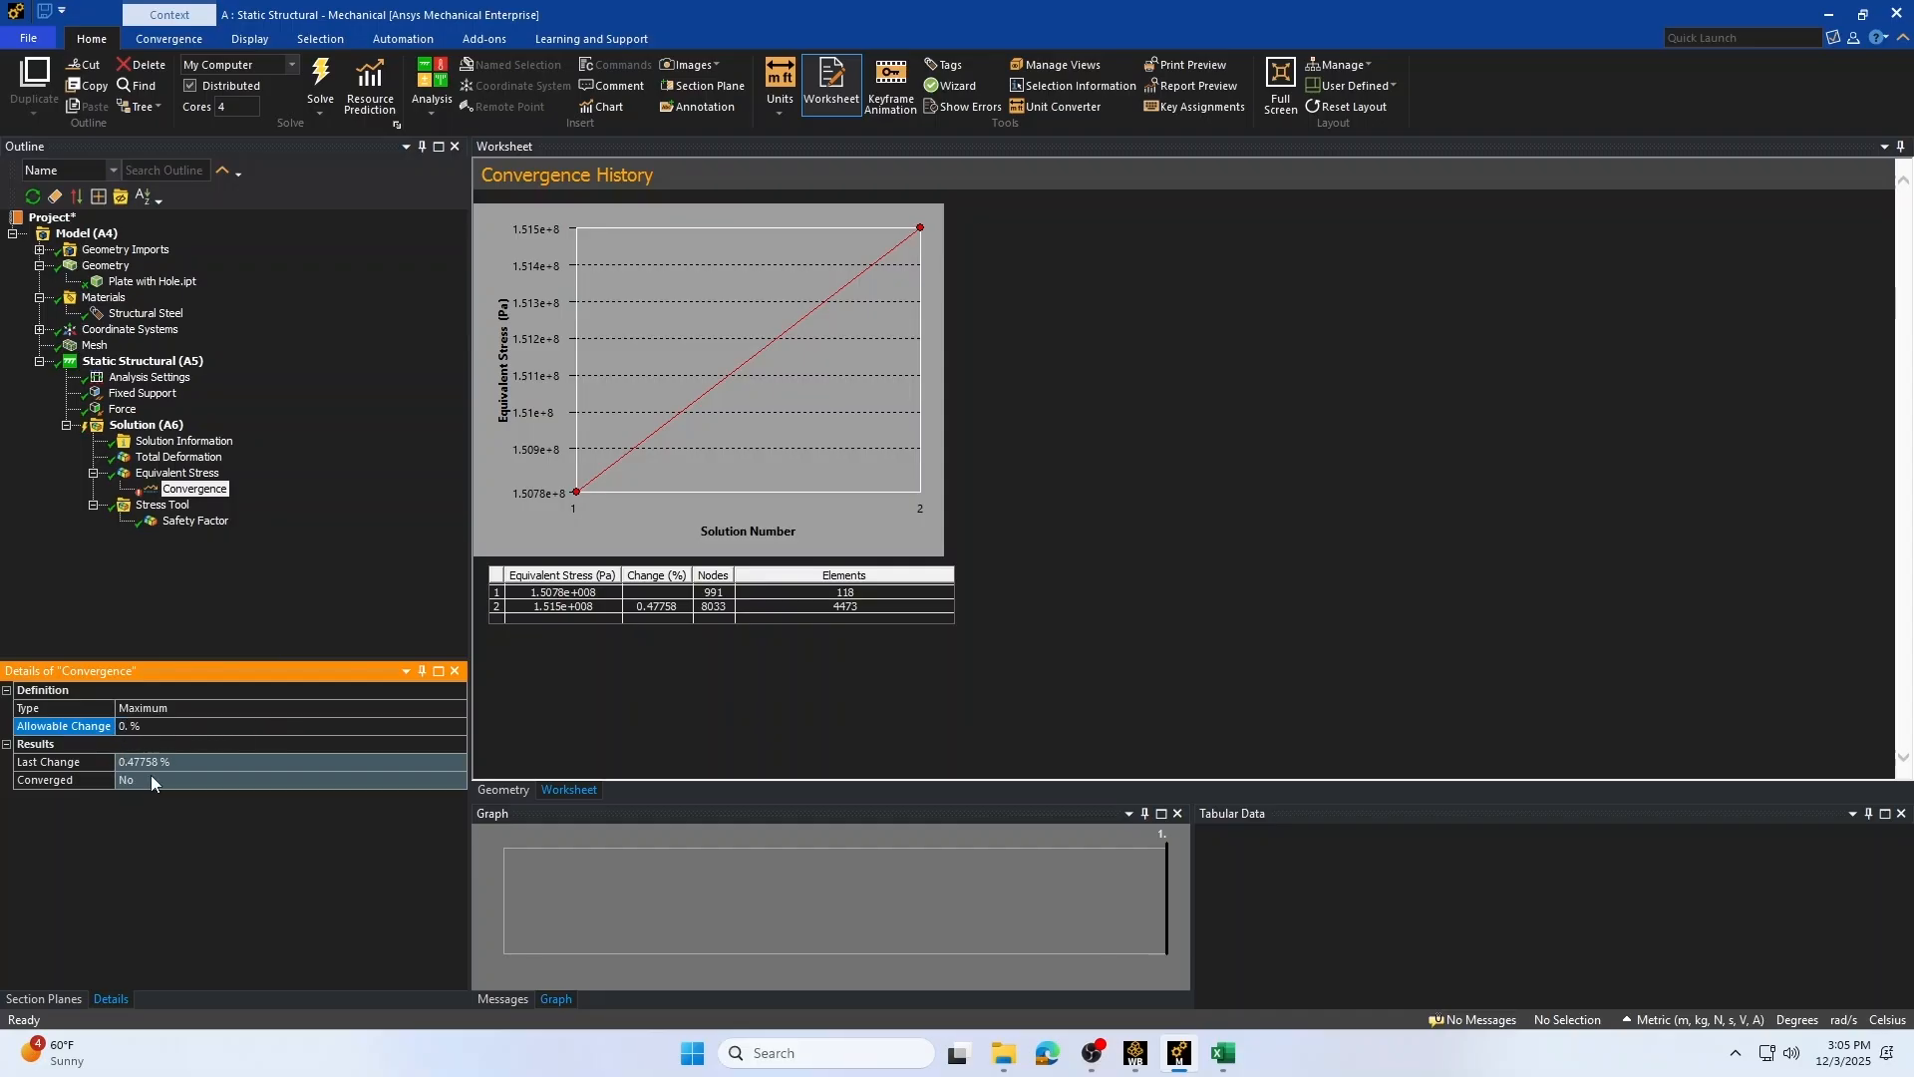
left_click(320, 78)
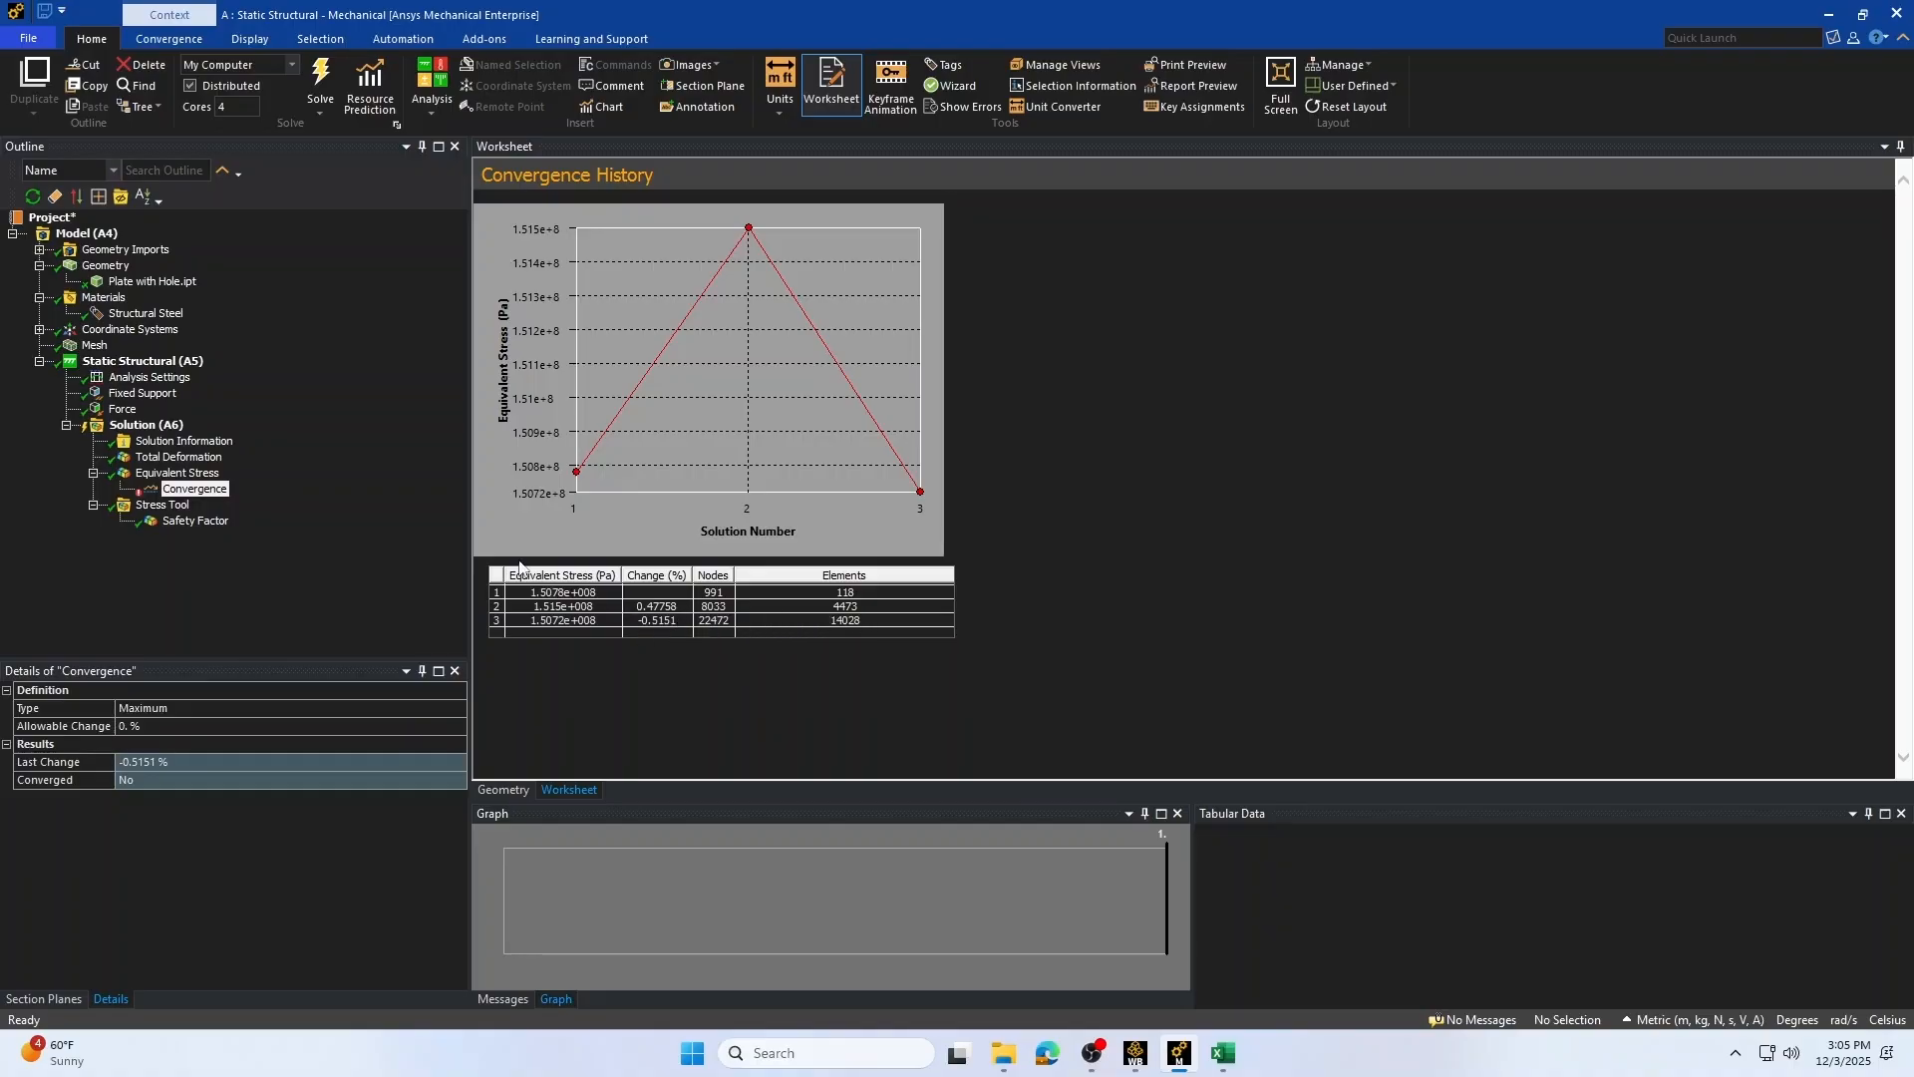
Display the Equivalent Stress result and solve repeatedly to produce further adaptive mesh refinements
left_click(171, 475)
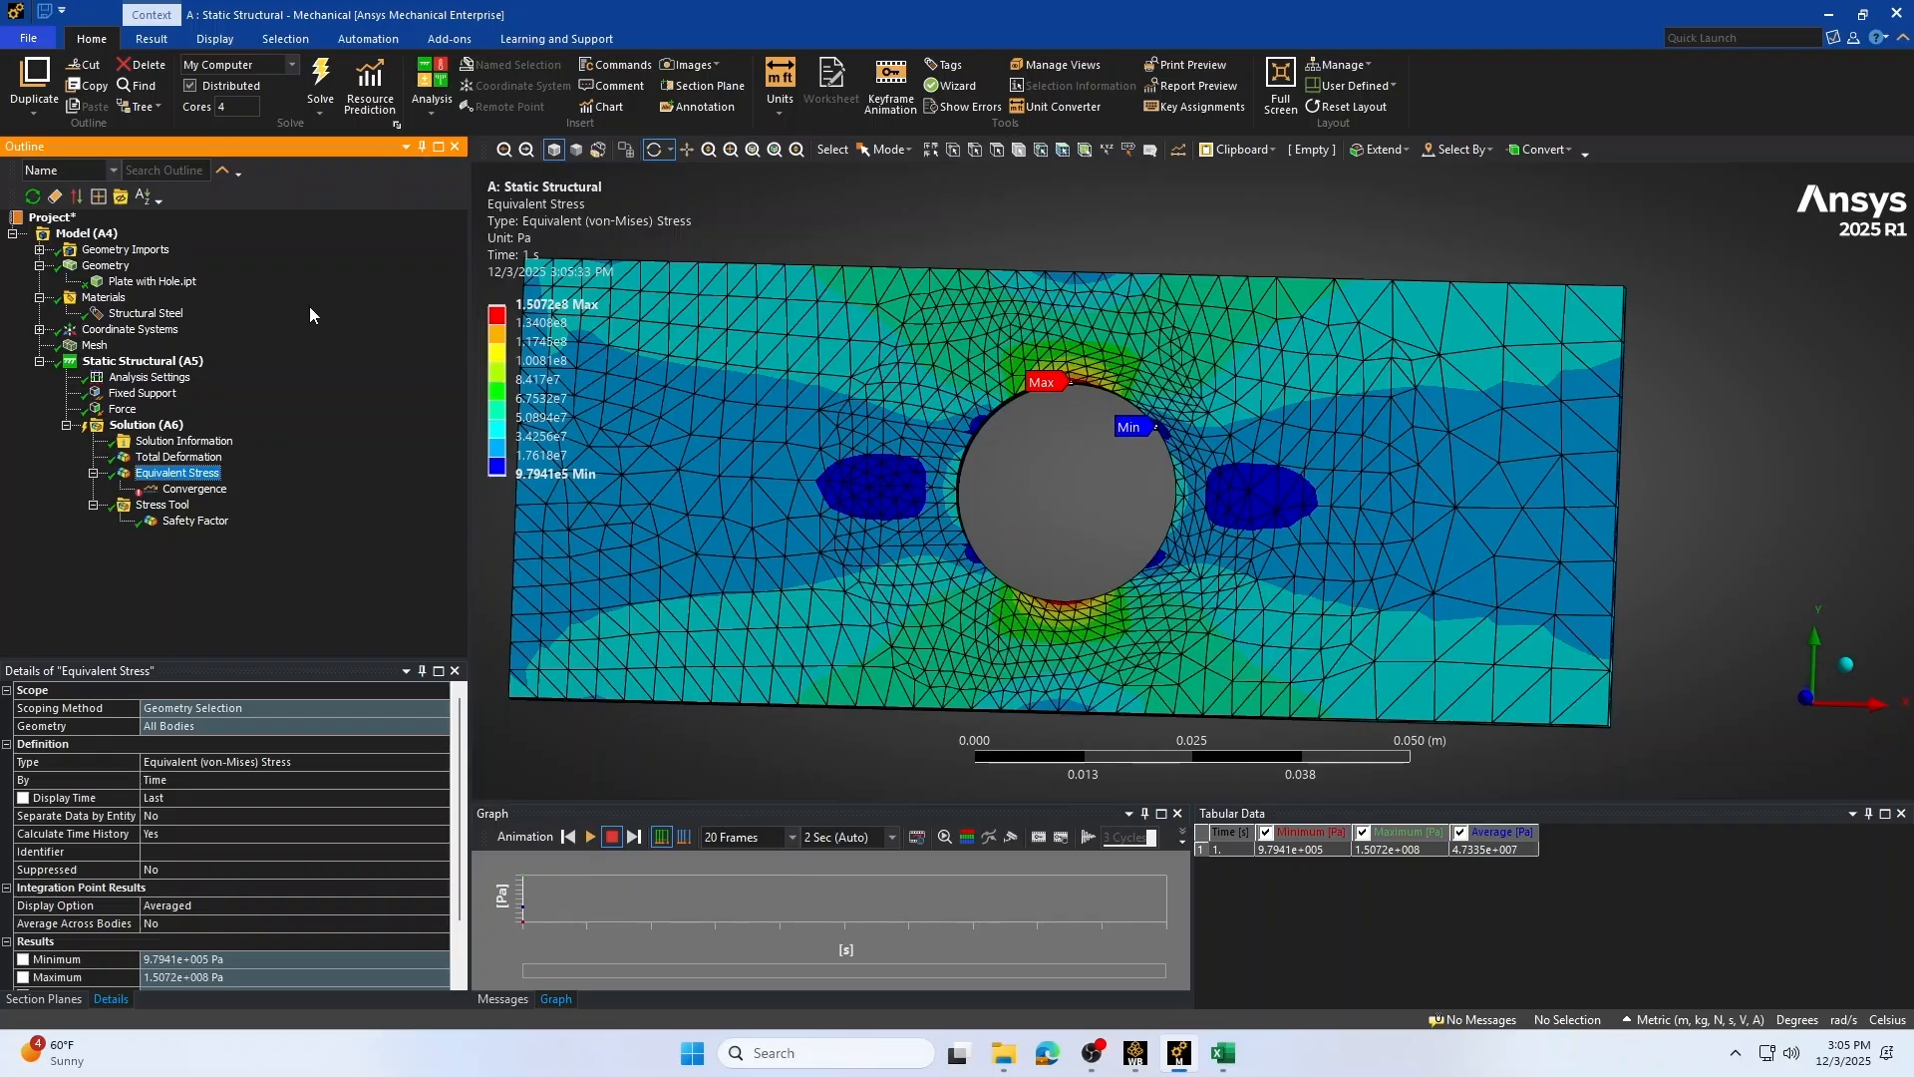
left_click(320, 70)
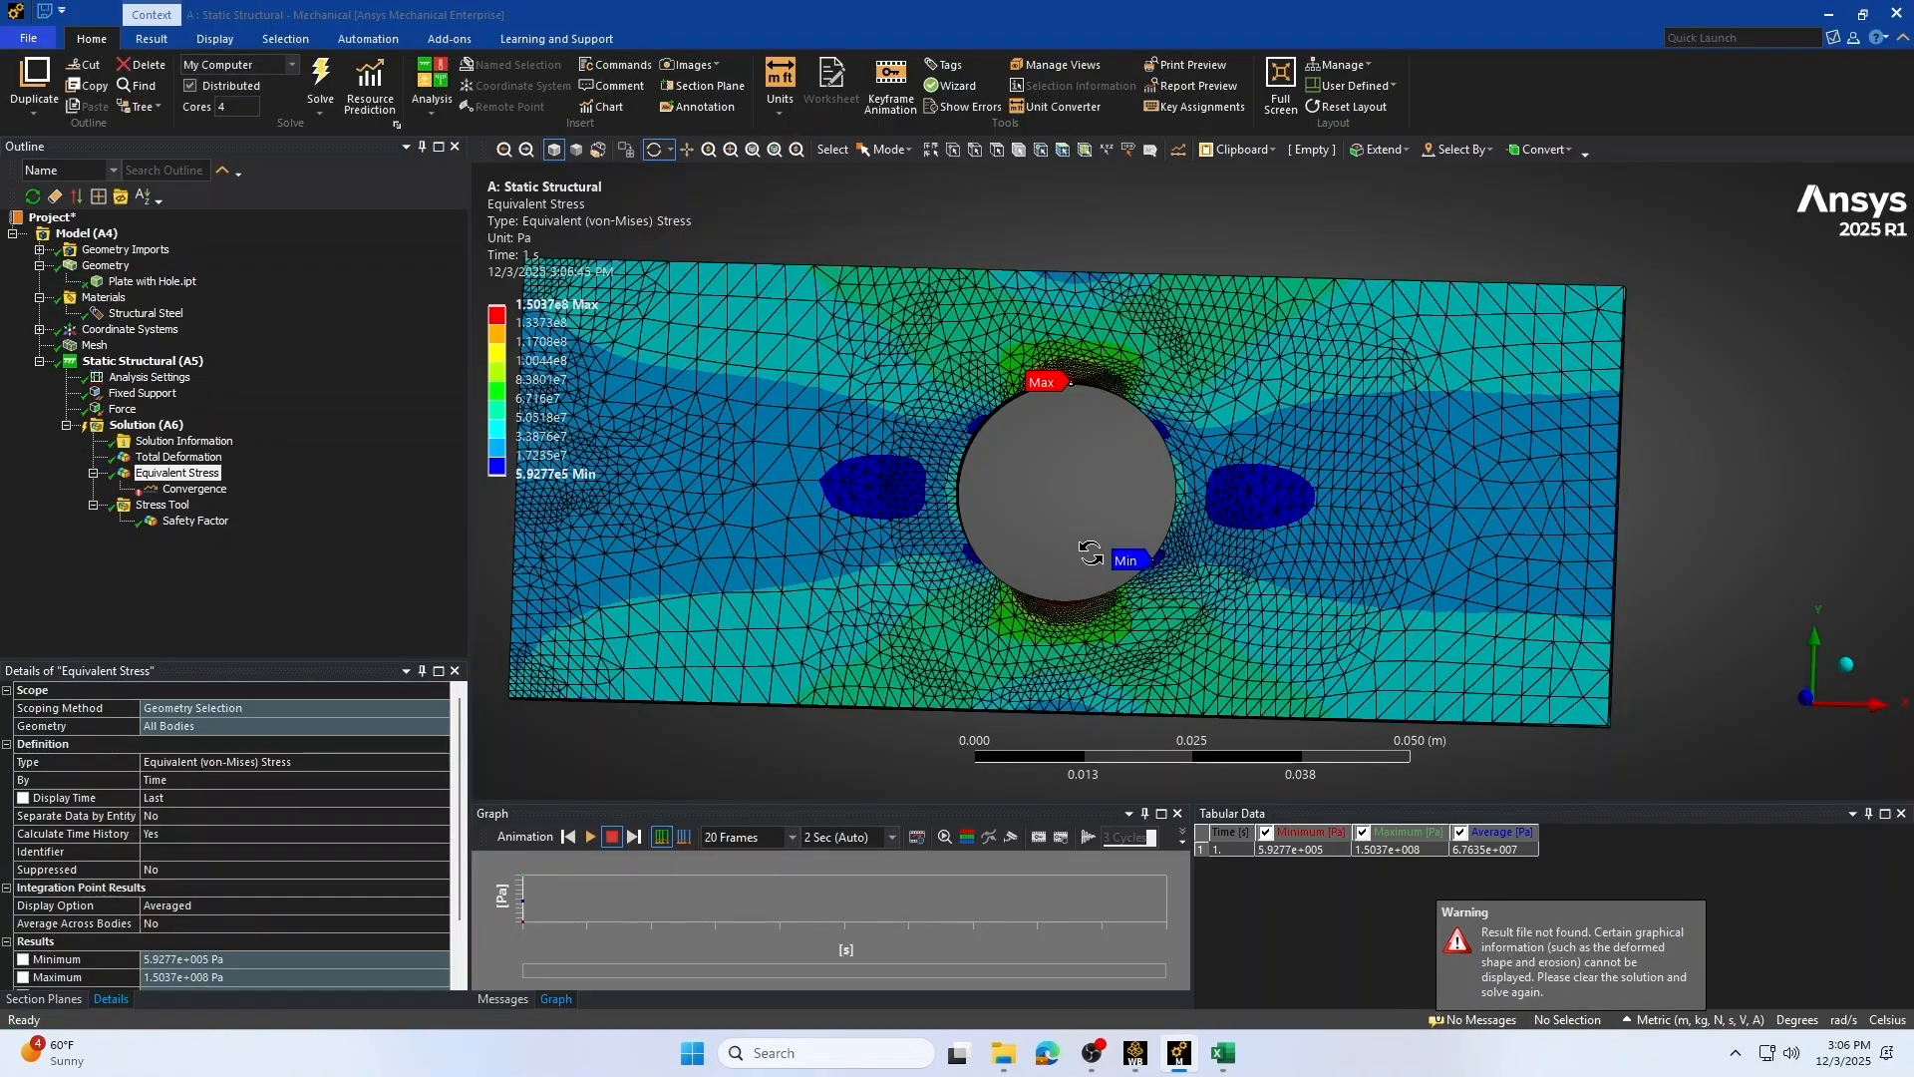
left_click(317, 70)
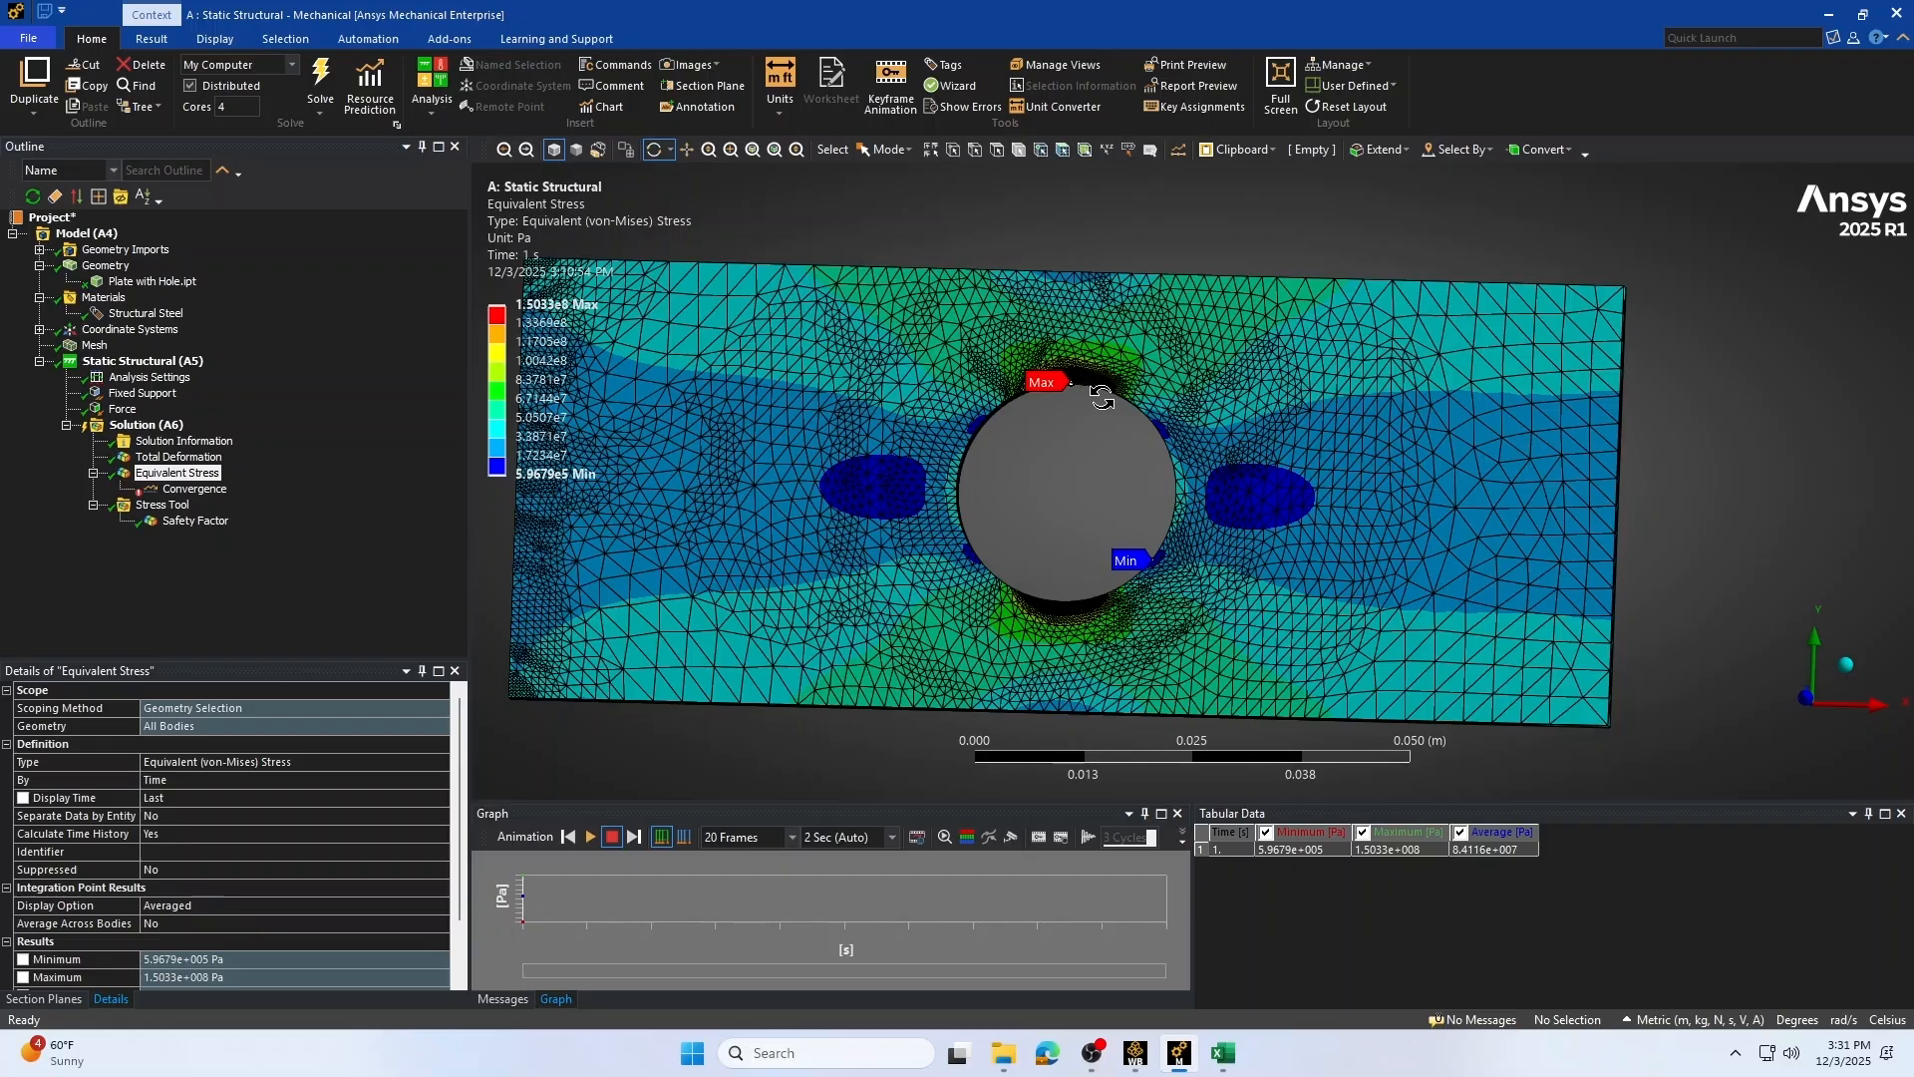
Examine the refined mesh and stress contours around the maximum stress location on the hole's upper edge
scroll(1102, 397, "up", 8)
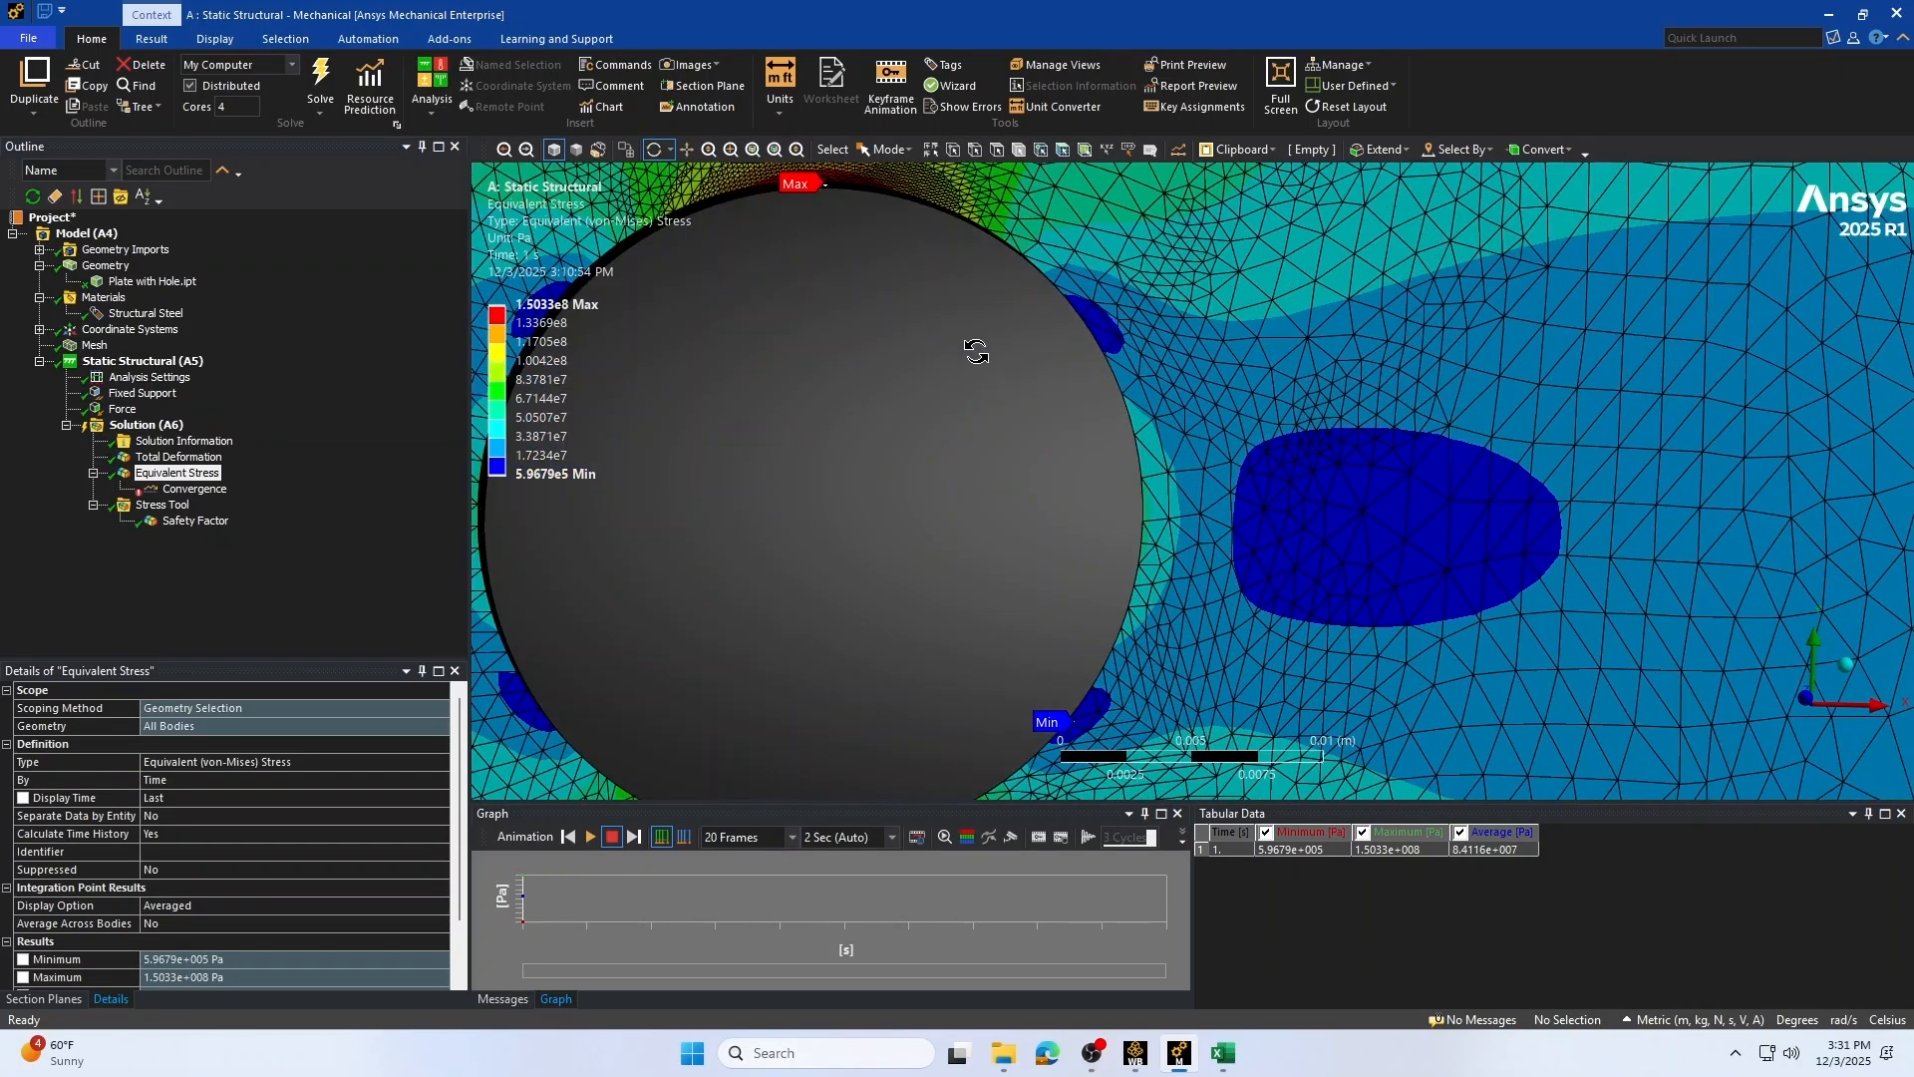
middle_click_drag(883, 277, 1175, 551, "ctrl")
scroll(1171, 478, "up", 6)
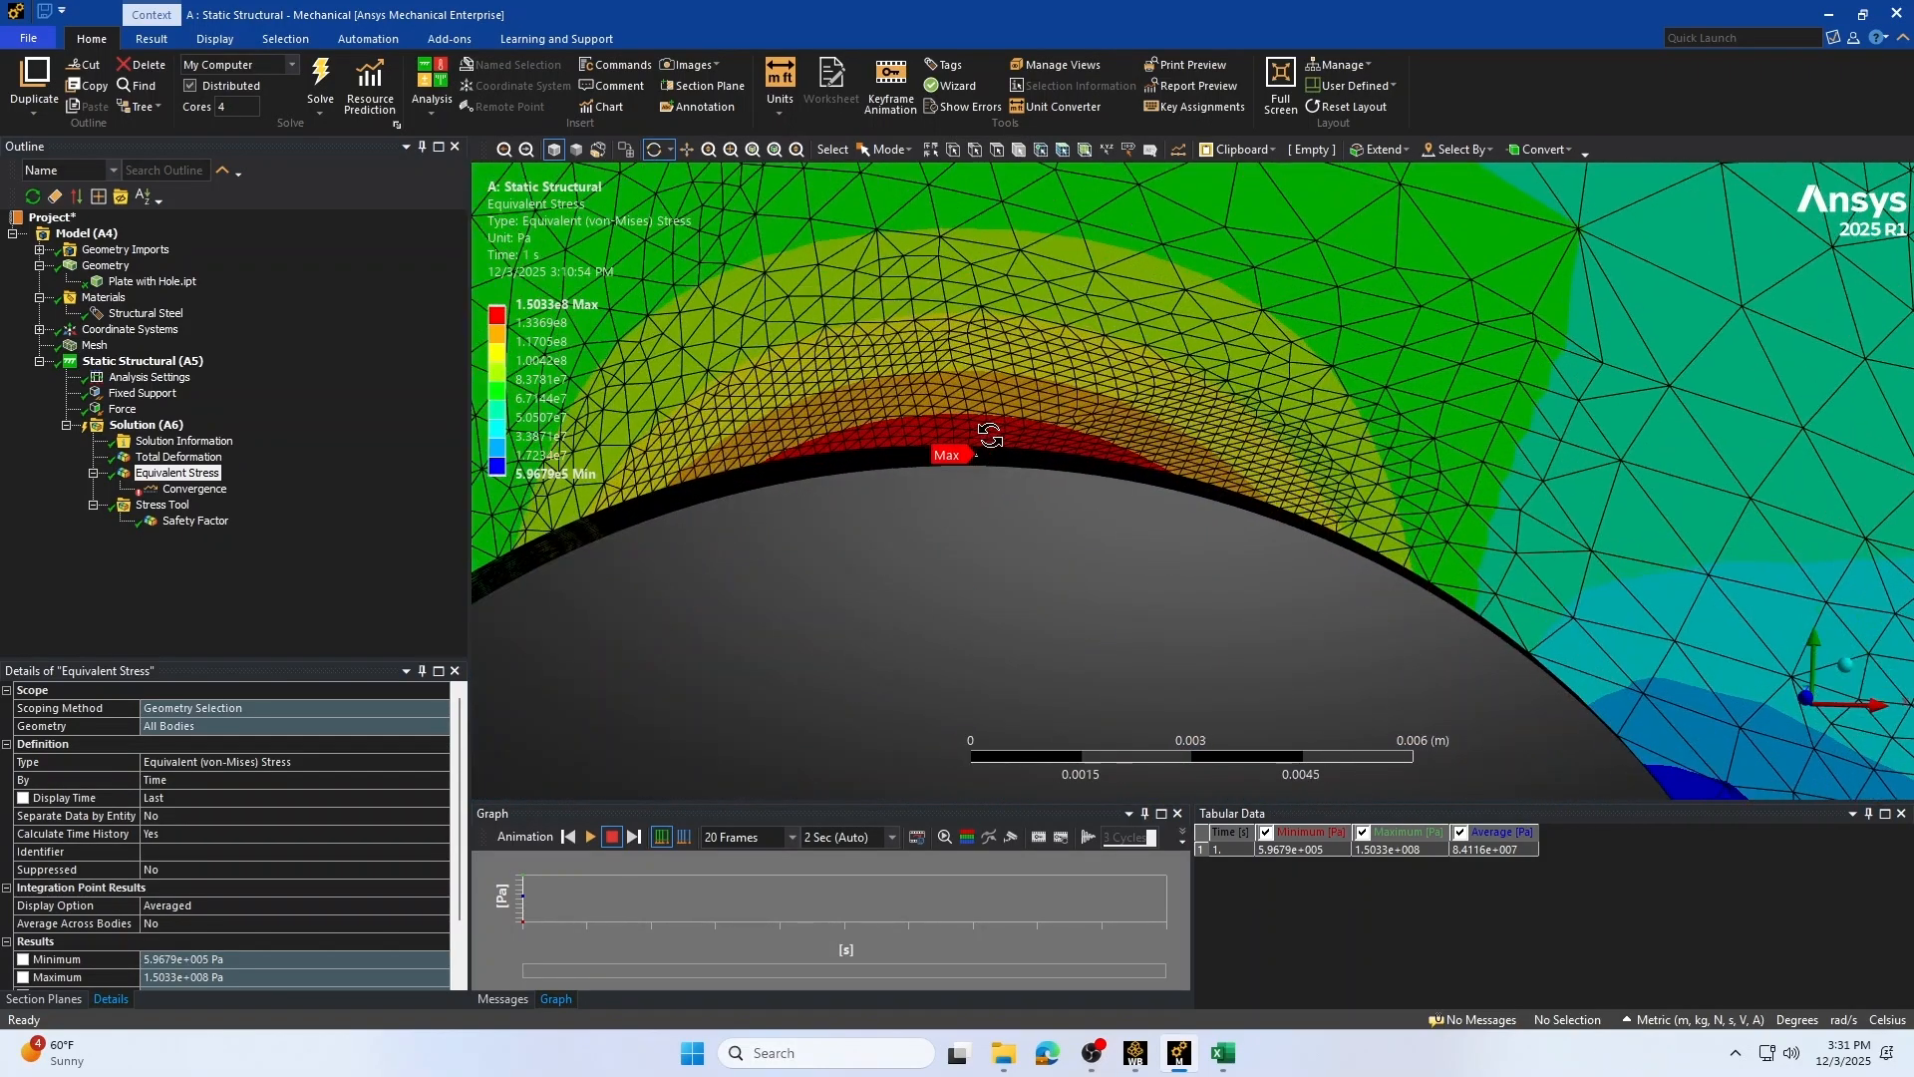
scroll(925, 364, "up", 1)
middle_click_drag(932, 324, 1175, 439, "ctrl")
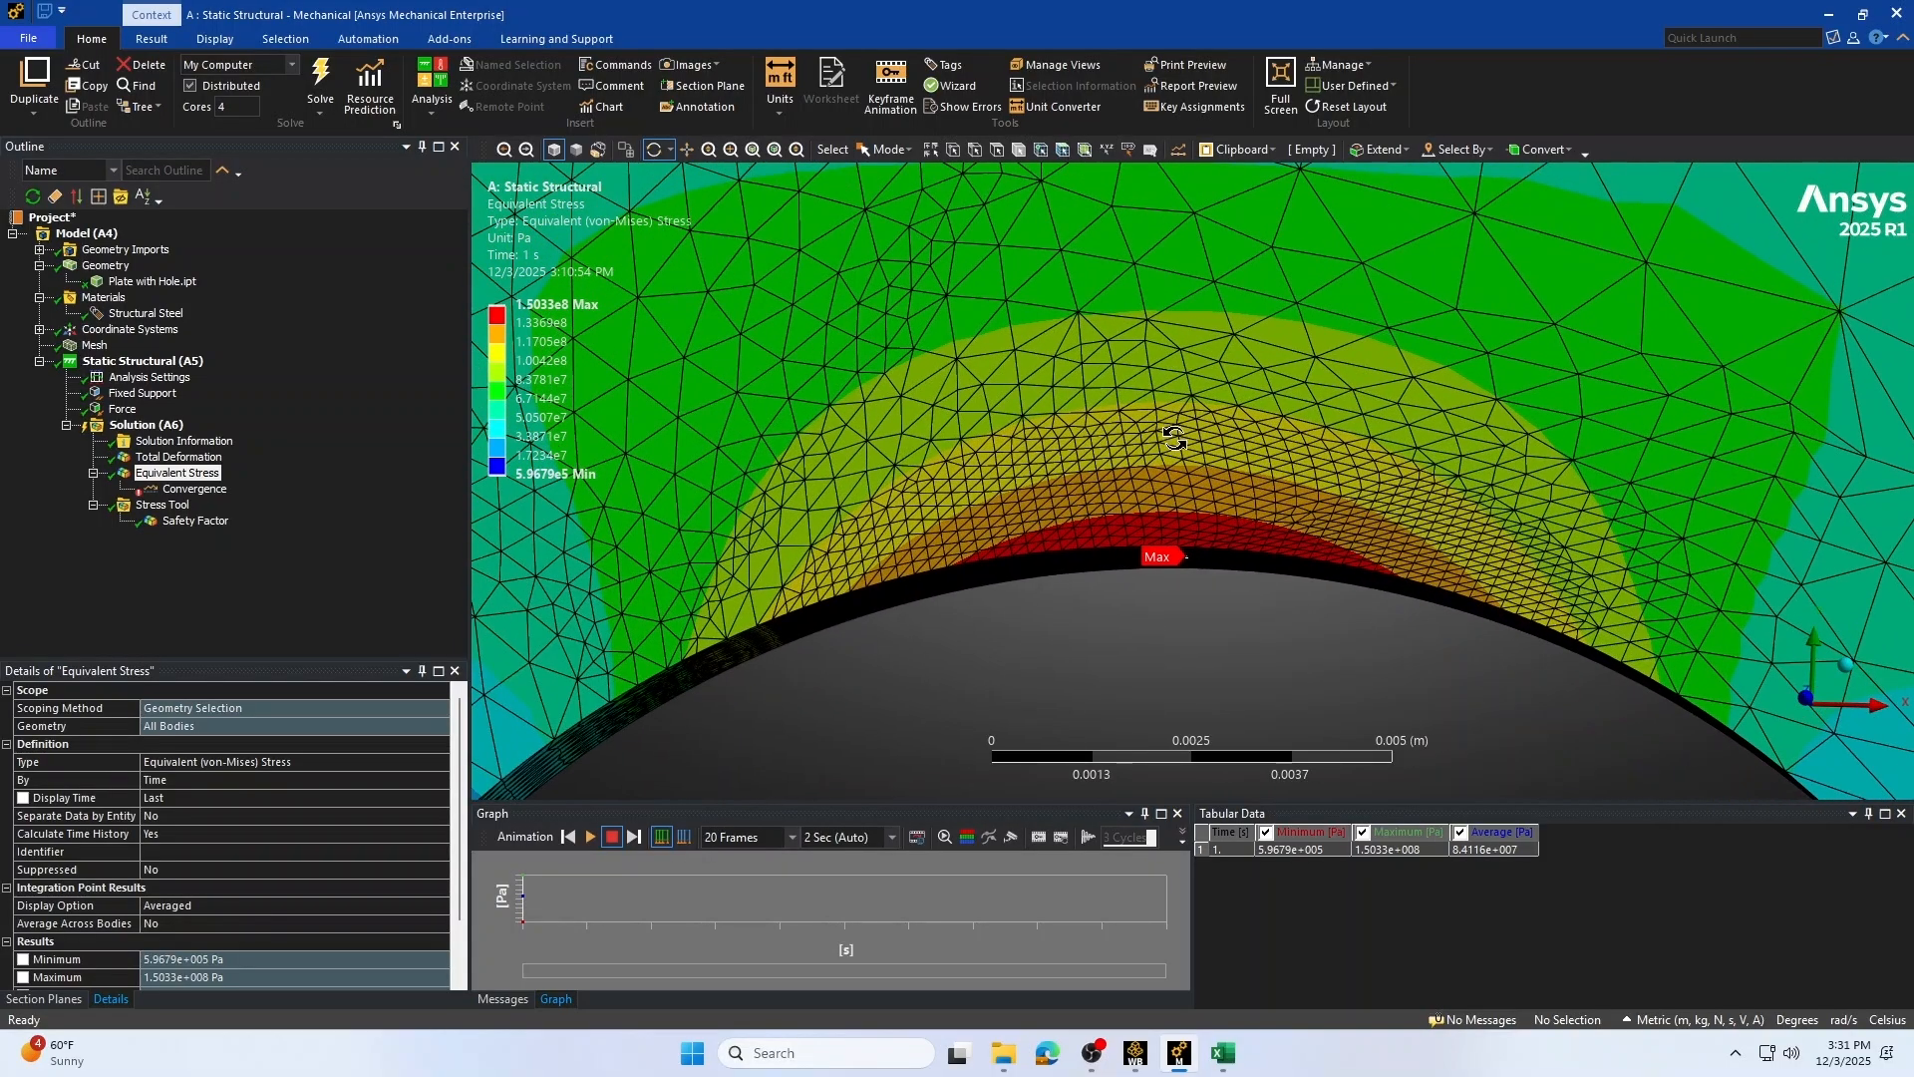
scroll(1174, 439, "up", 2)
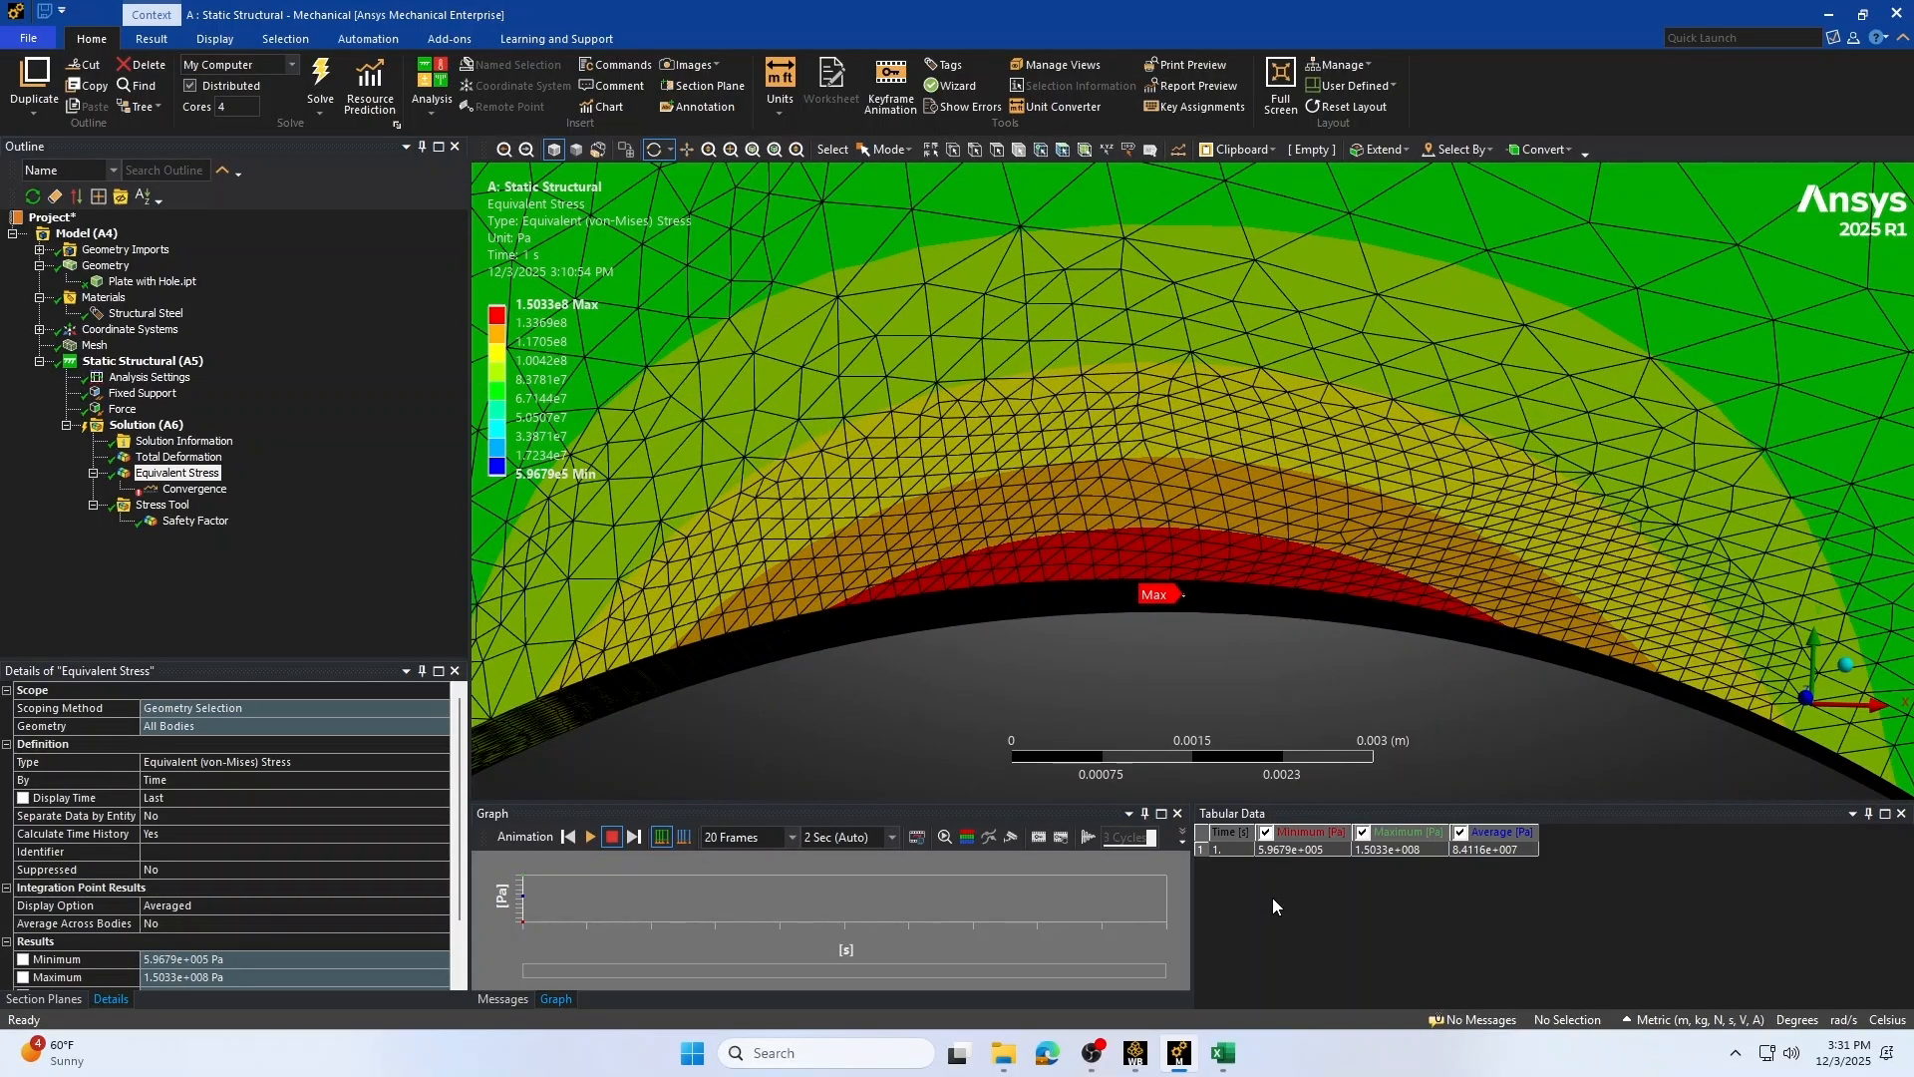
Display the convergence history, and open the Automatic Convergence sheet of the Intro to ANSYS Mesh Convergence workbook in Excel
left_click(194, 488)
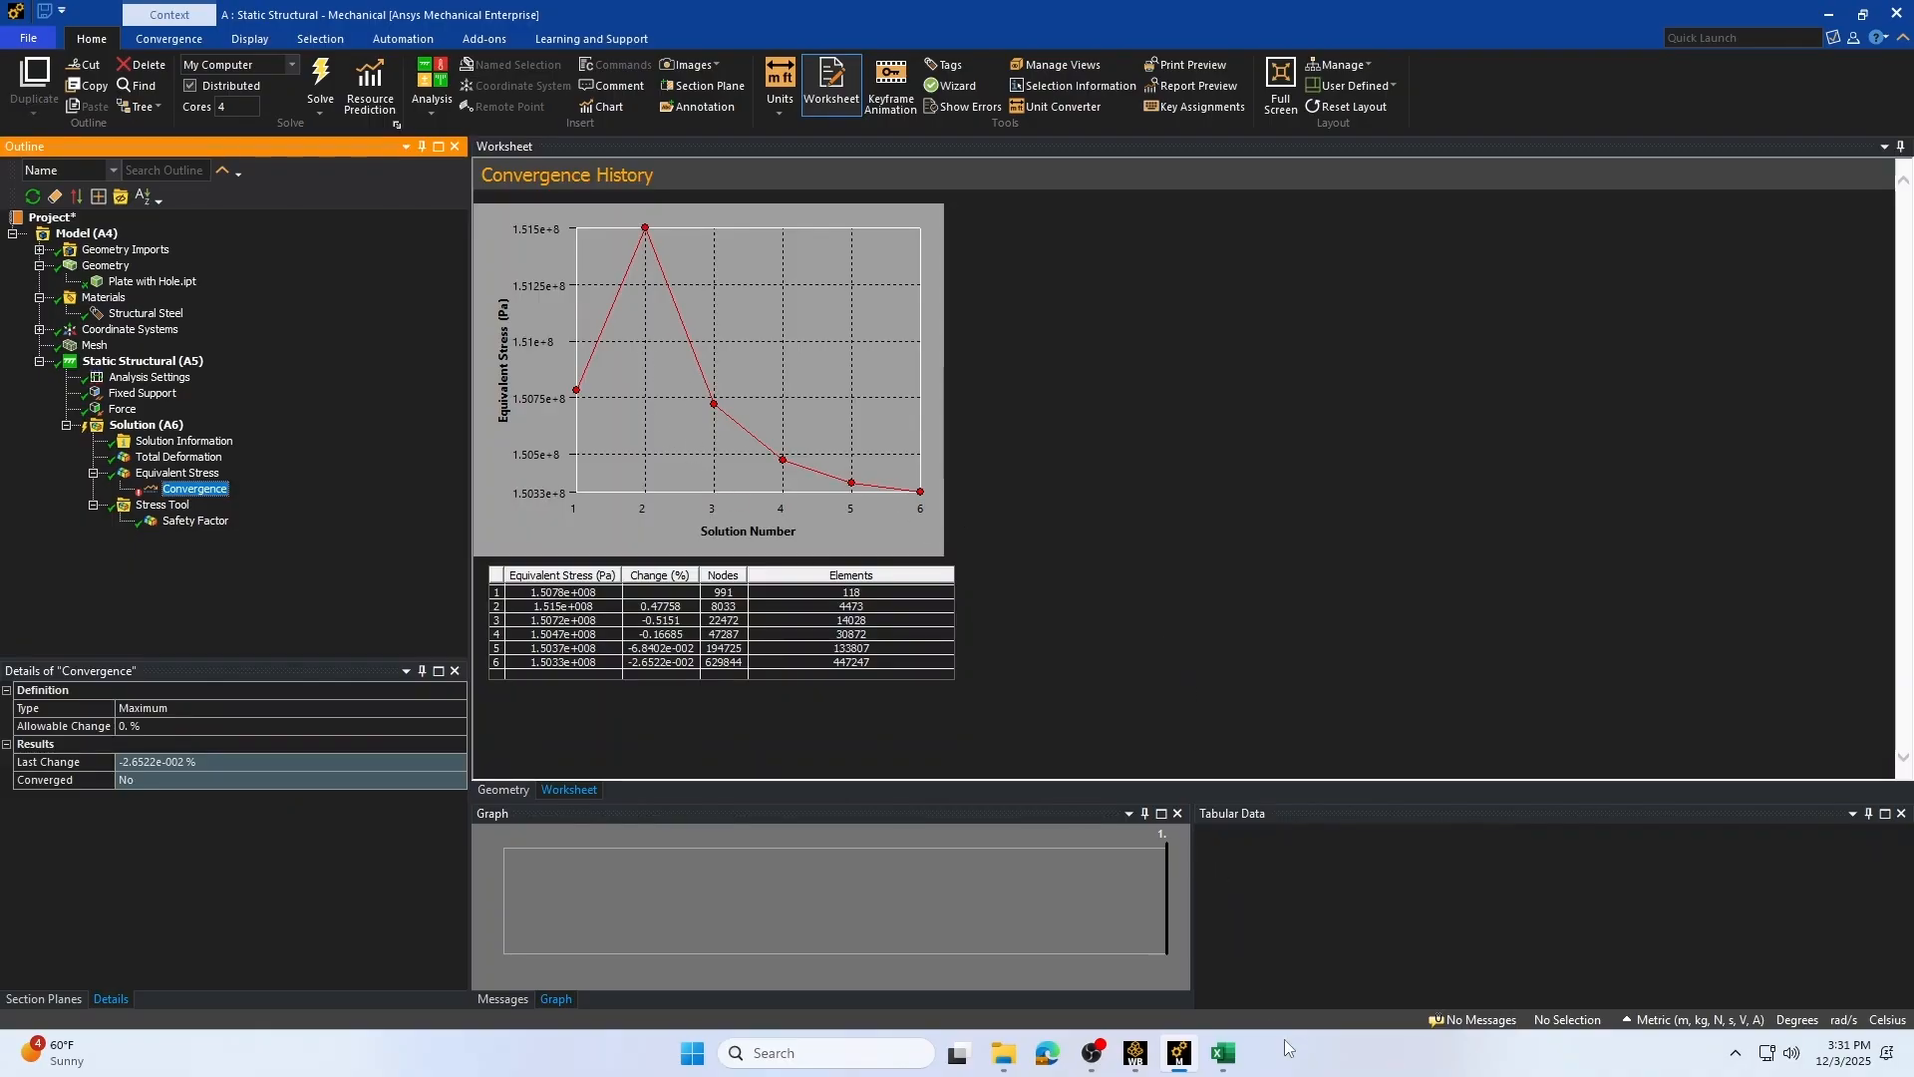
mouse_move(1232, 1053)
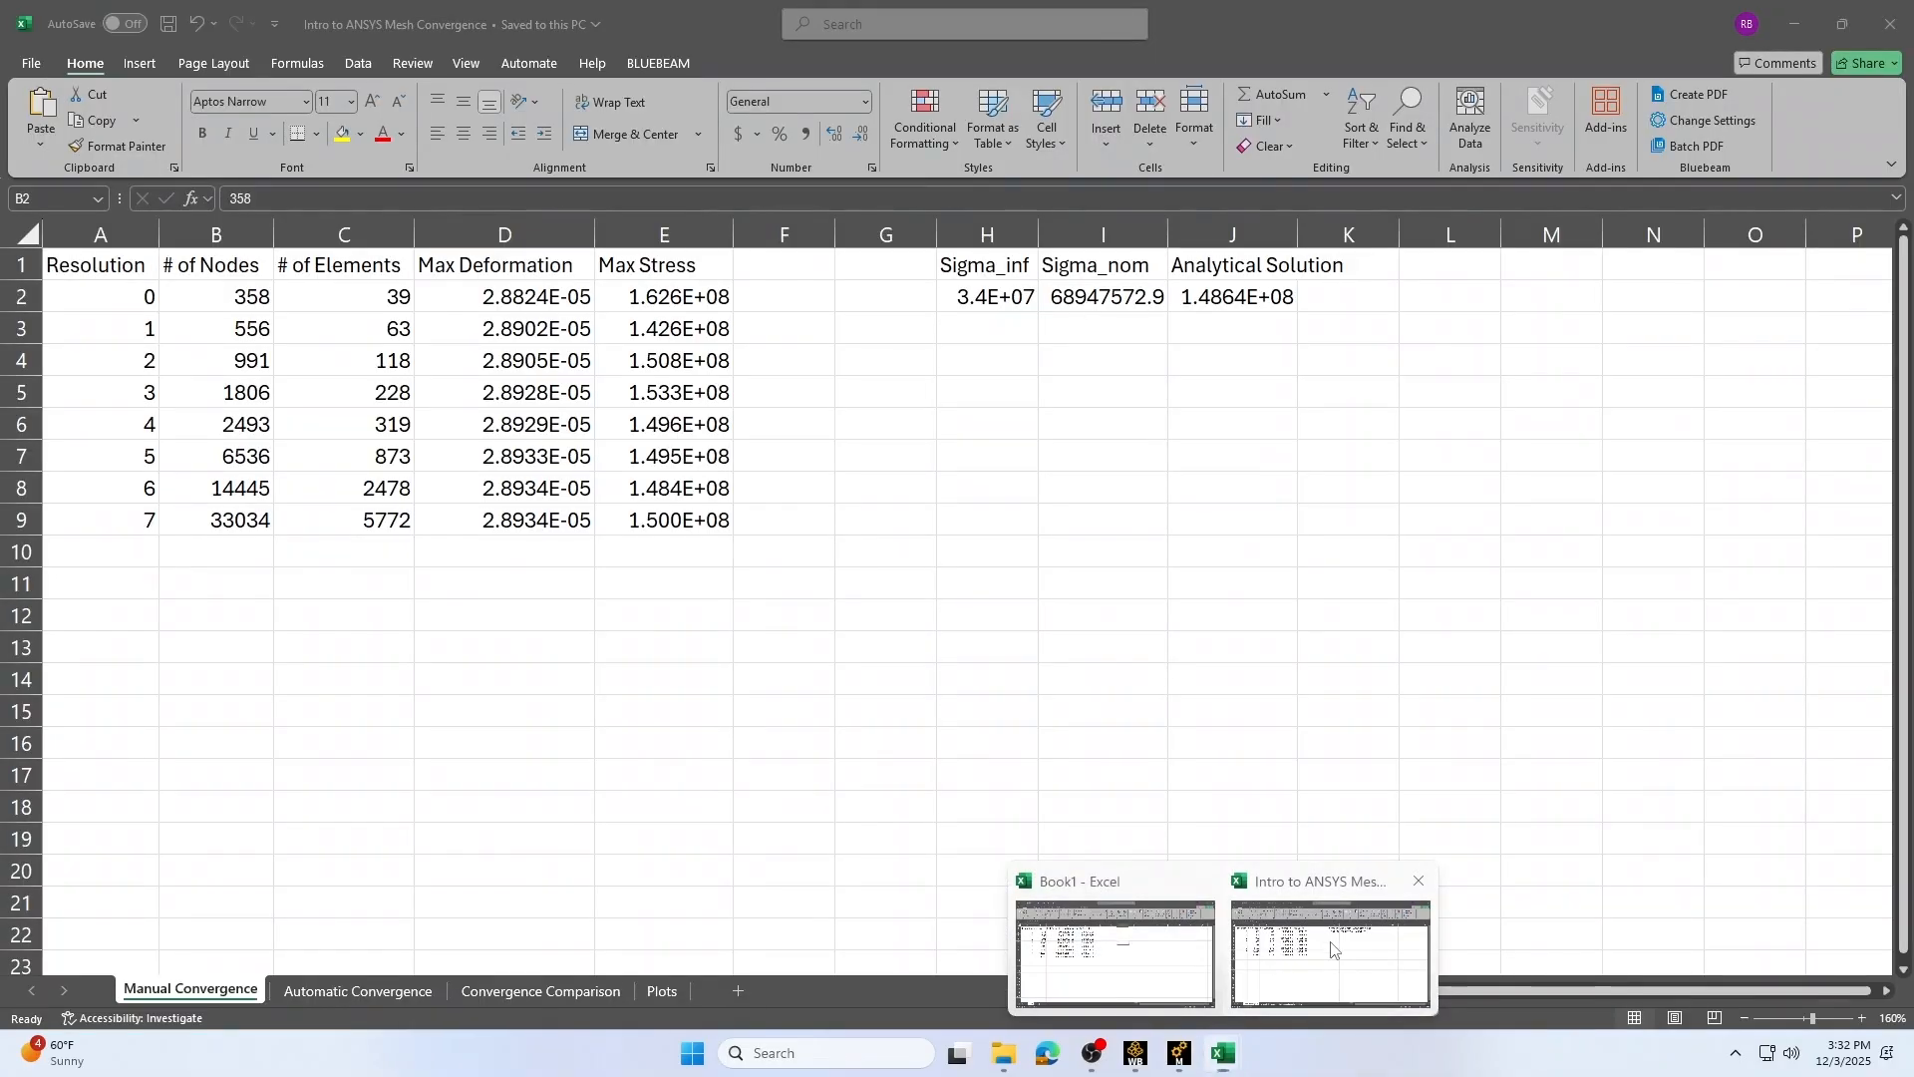
left_click(1331, 952)
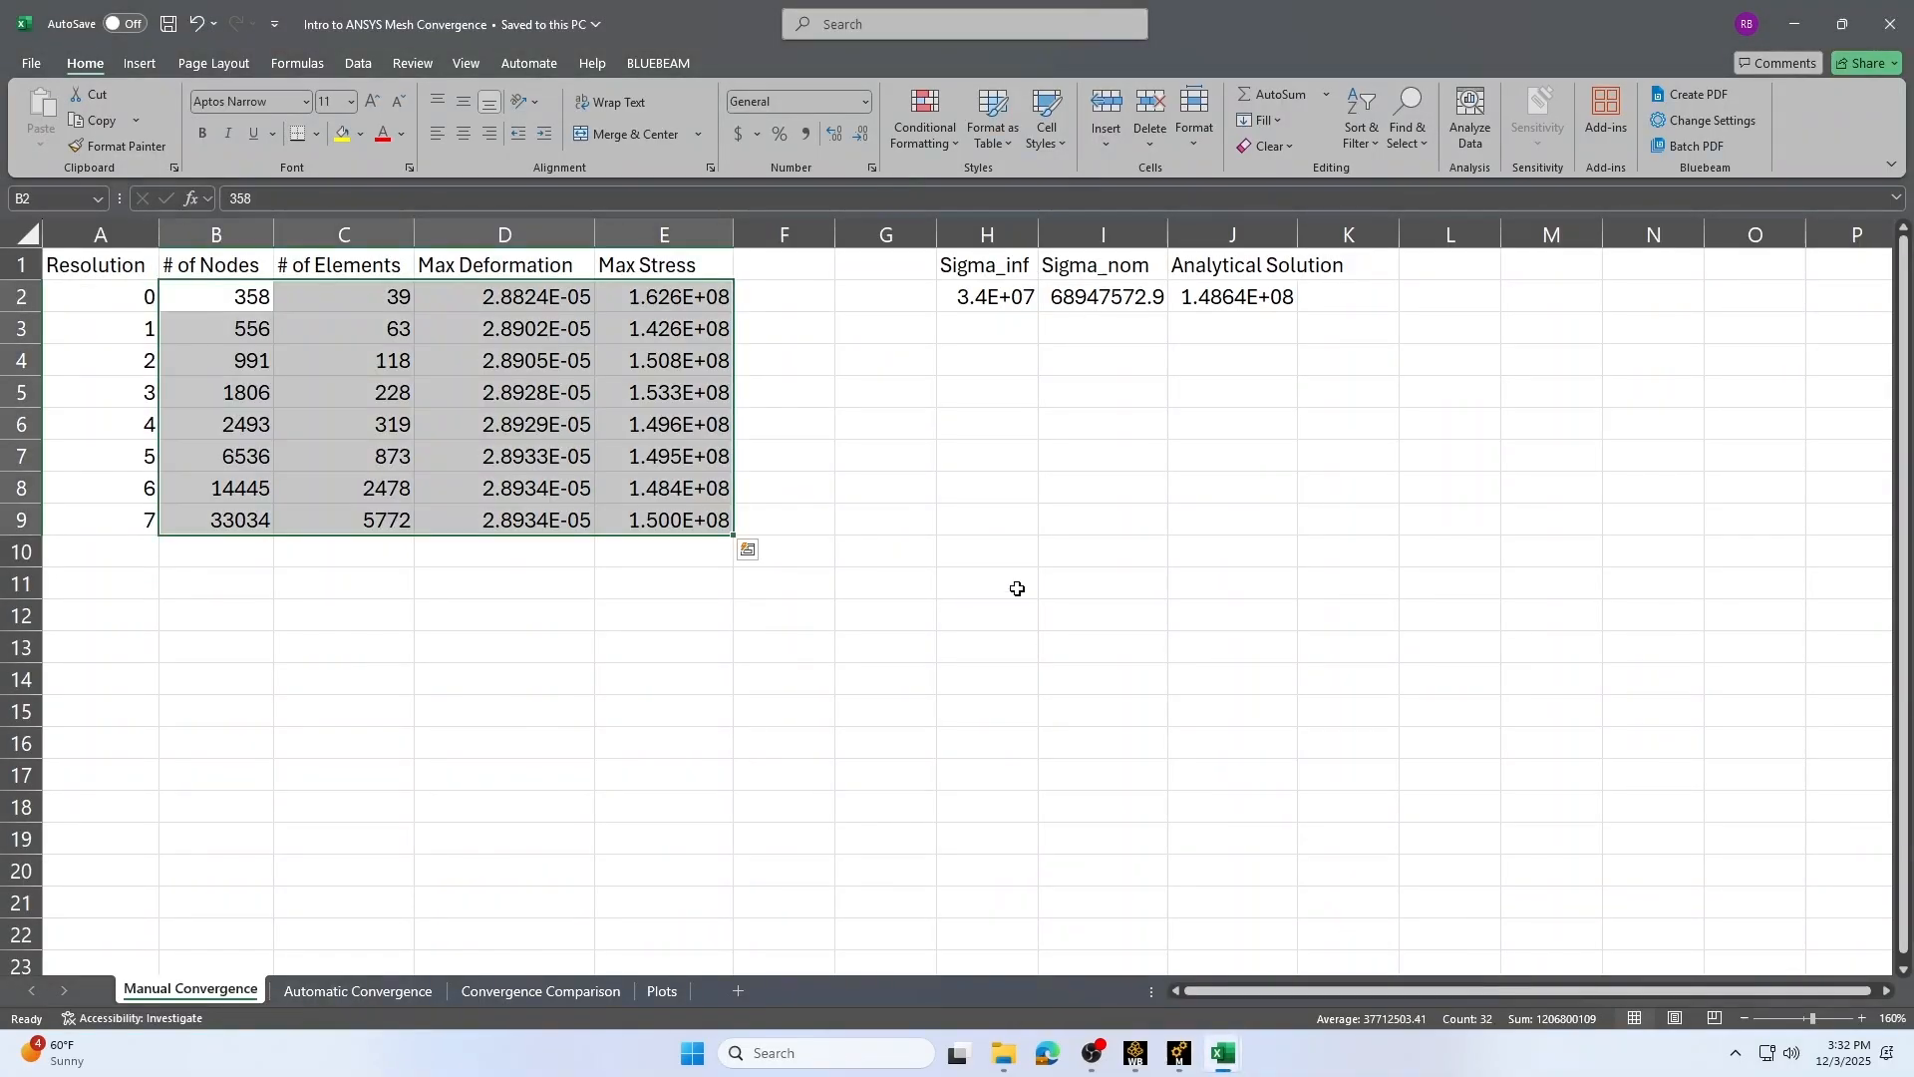
left_click(992, 554)
left_click(377, 993)
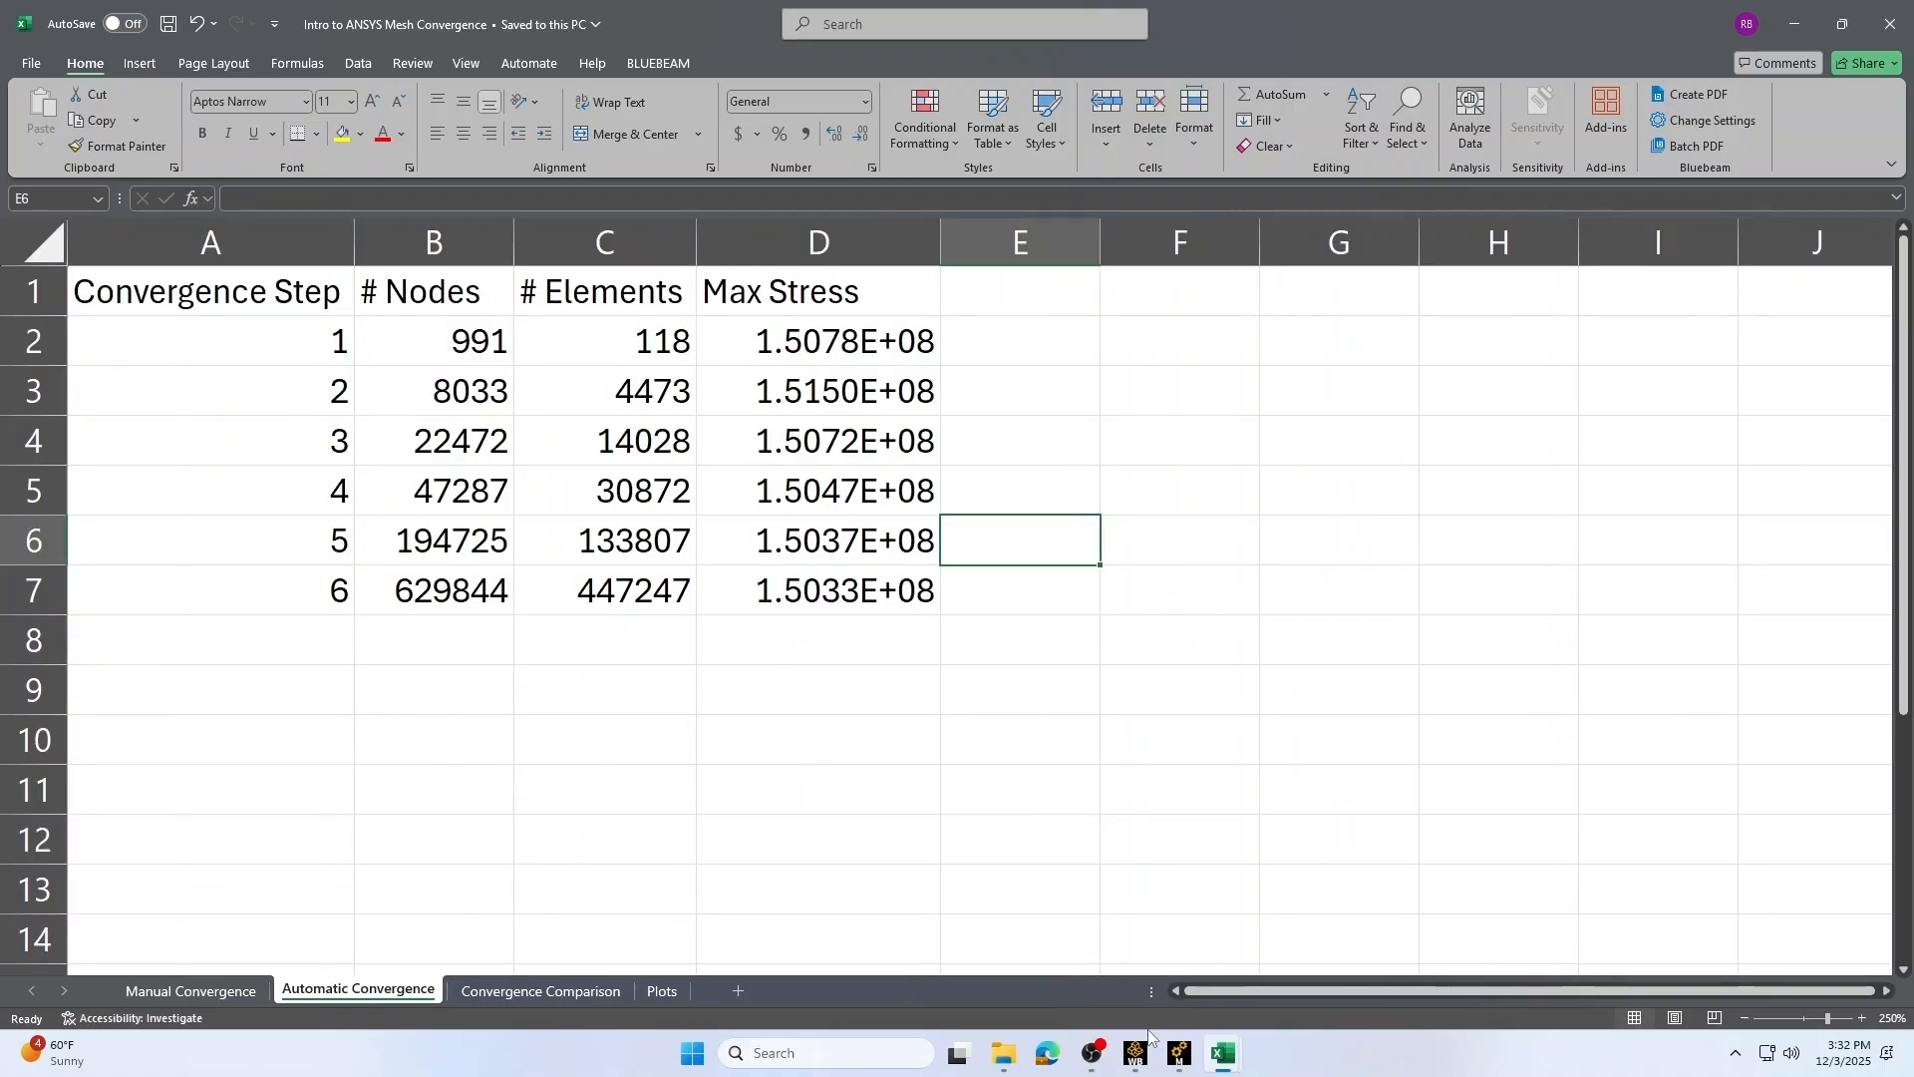
Review the tabulated Max Stress values for convergence steps 1 to 6 and open the Convergence Comparison sheet
mouse_move(1137, 1055)
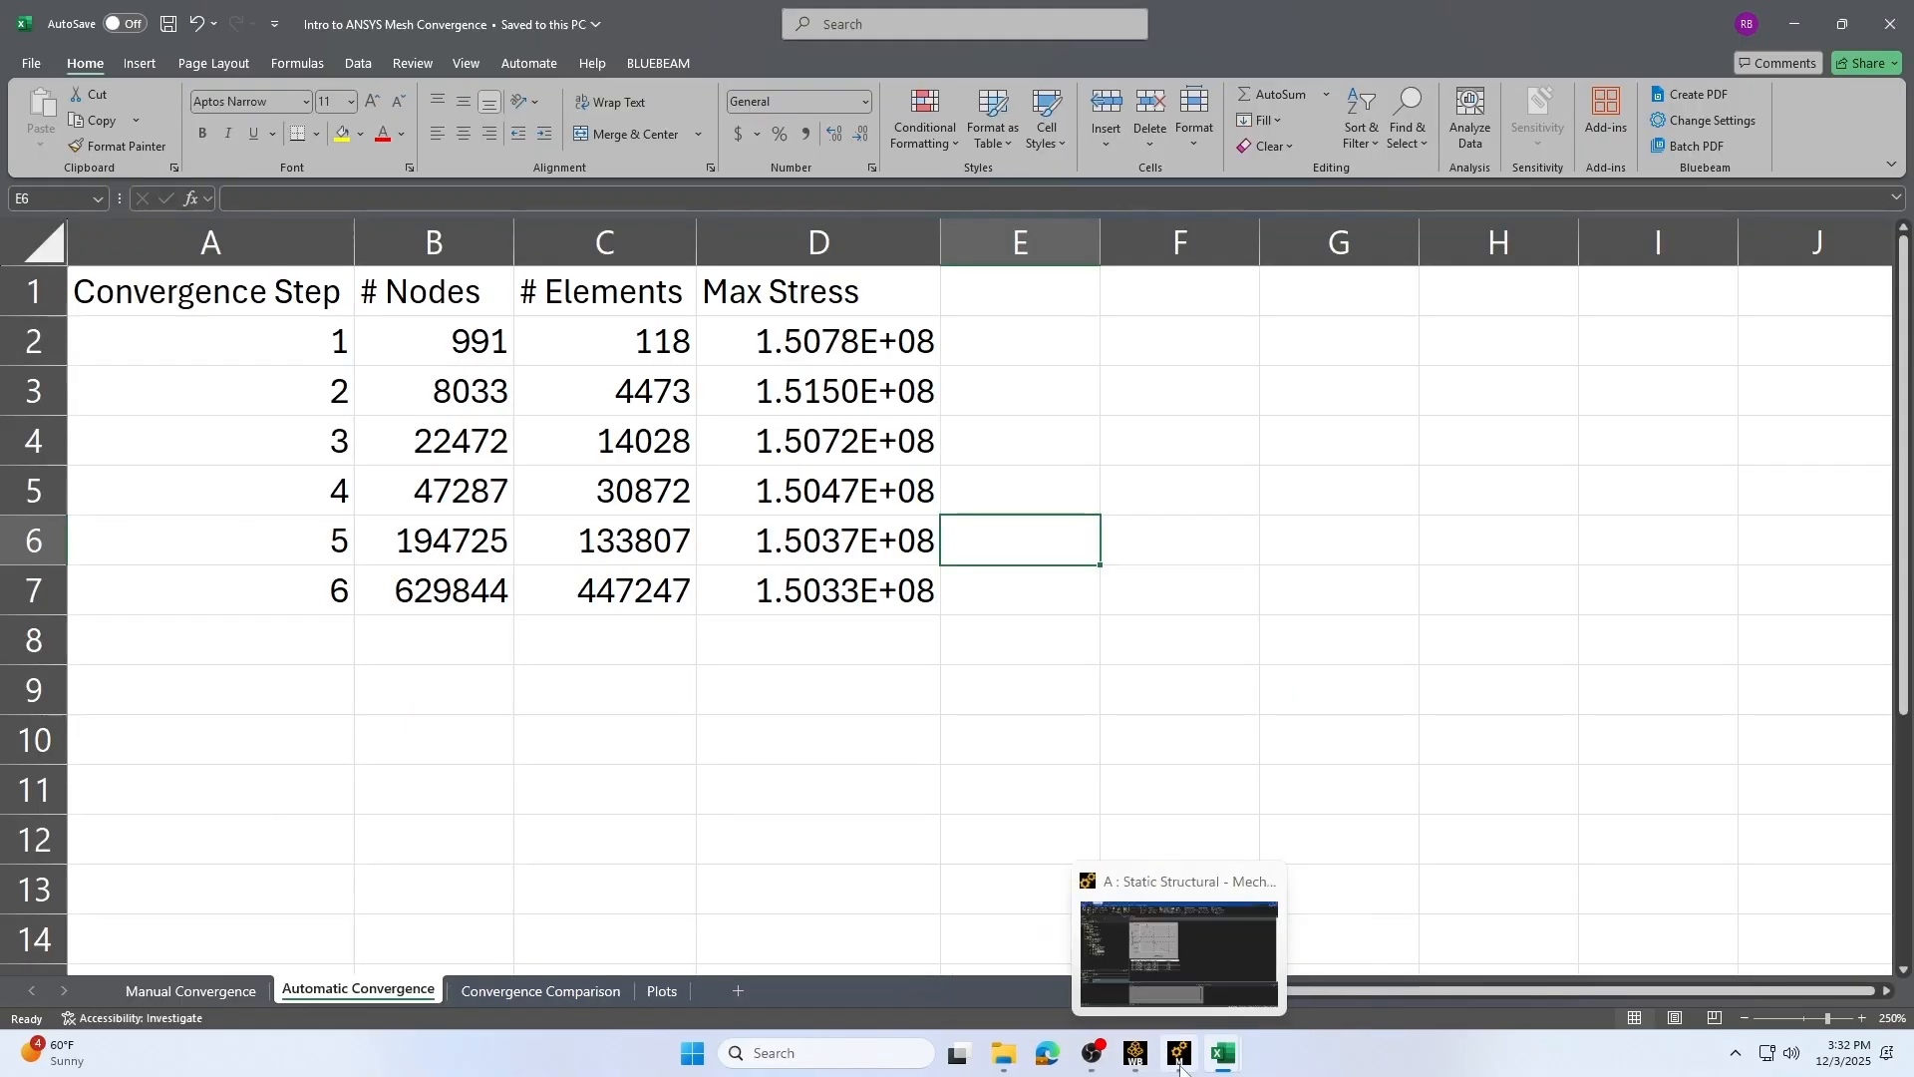
mouse_move(1186, 955)
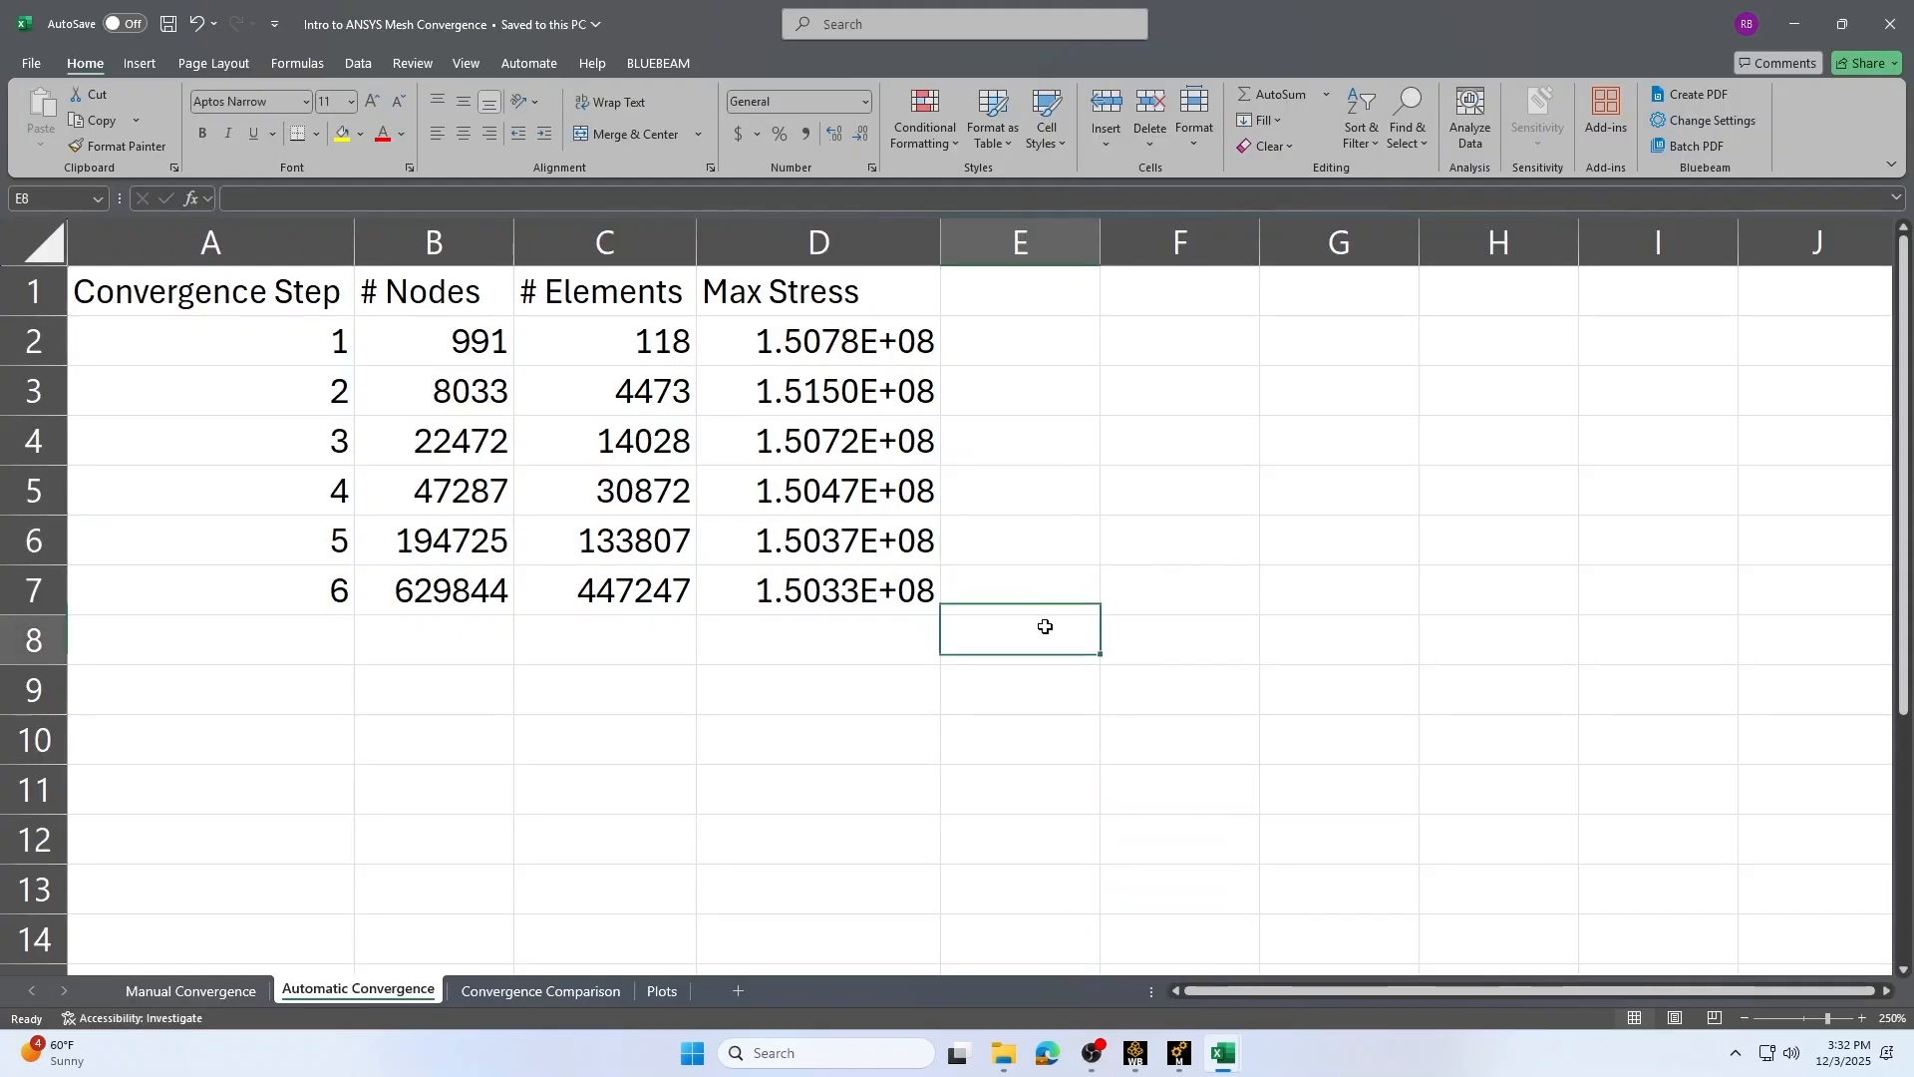
left_click(818, 639)
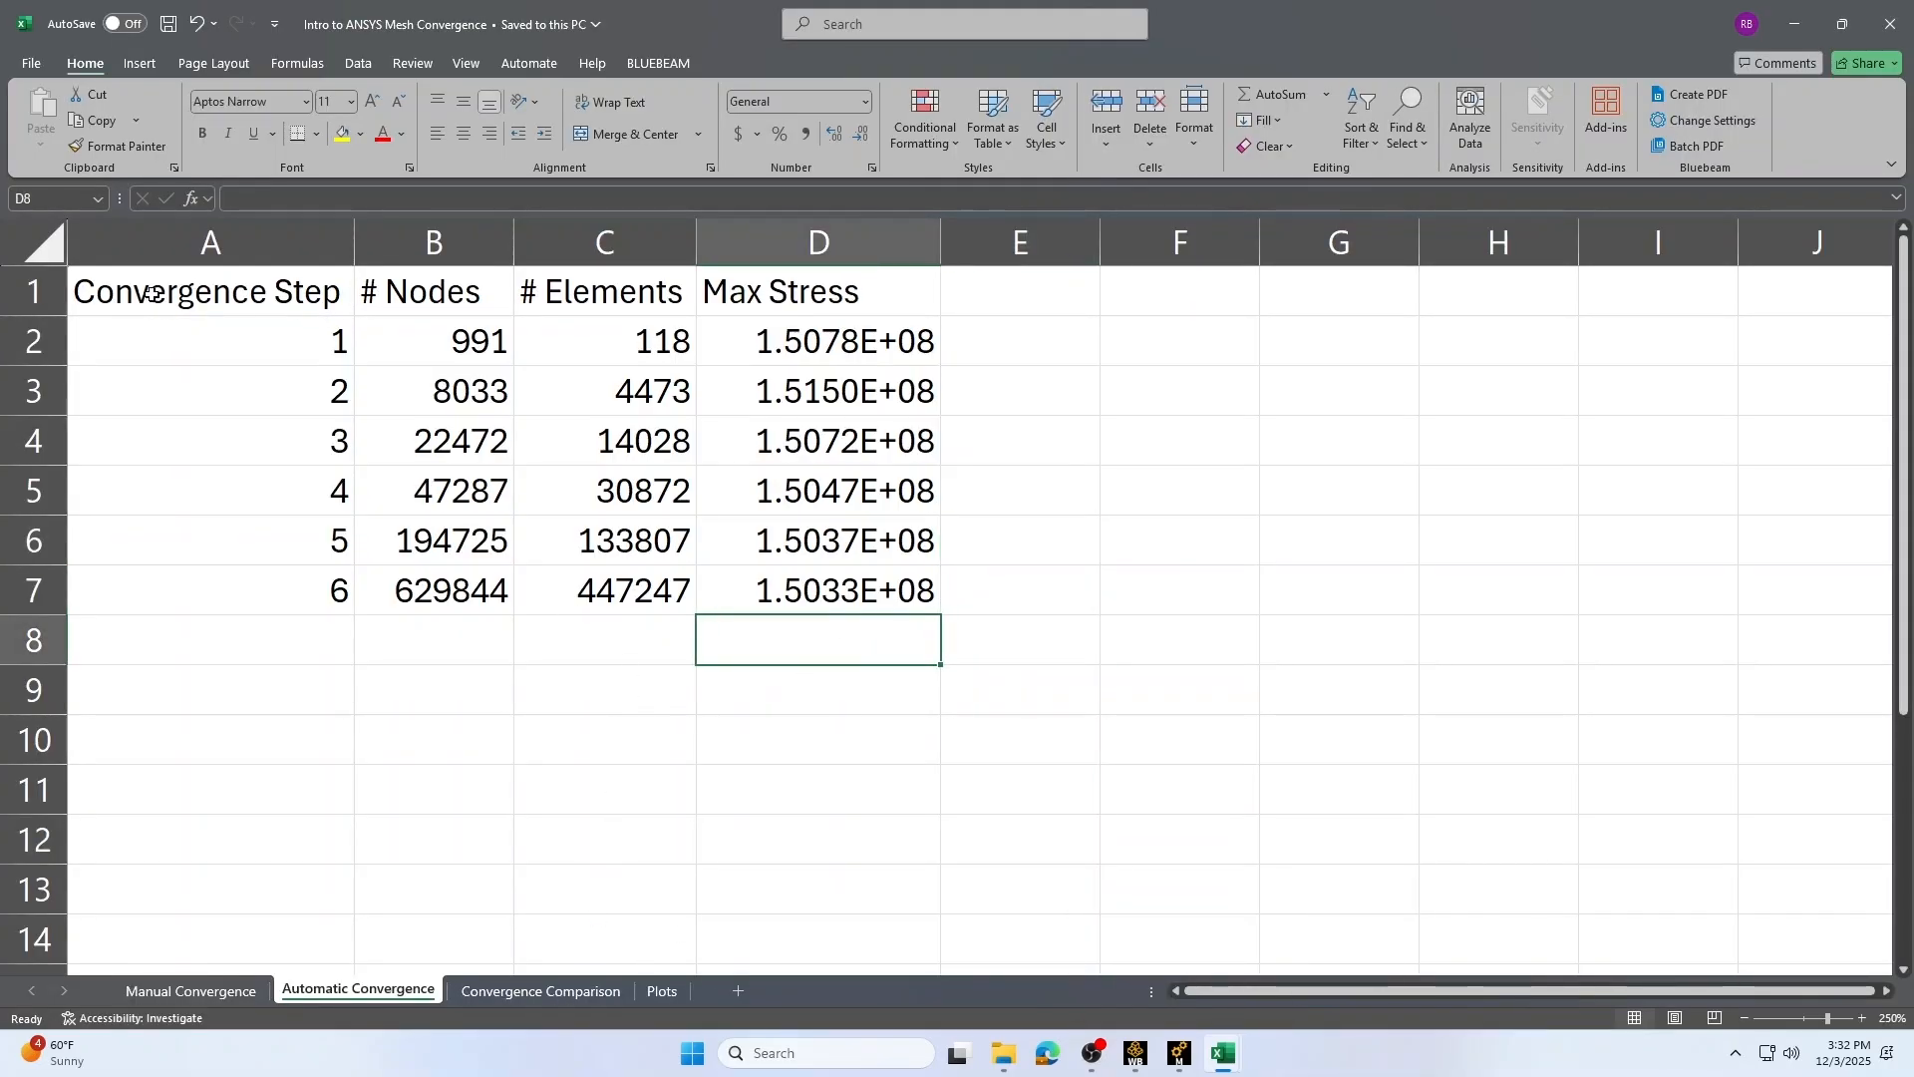
left_click_drag(805, 335, 829, 598)
left_click(797, 648)
left_click(607, 992)
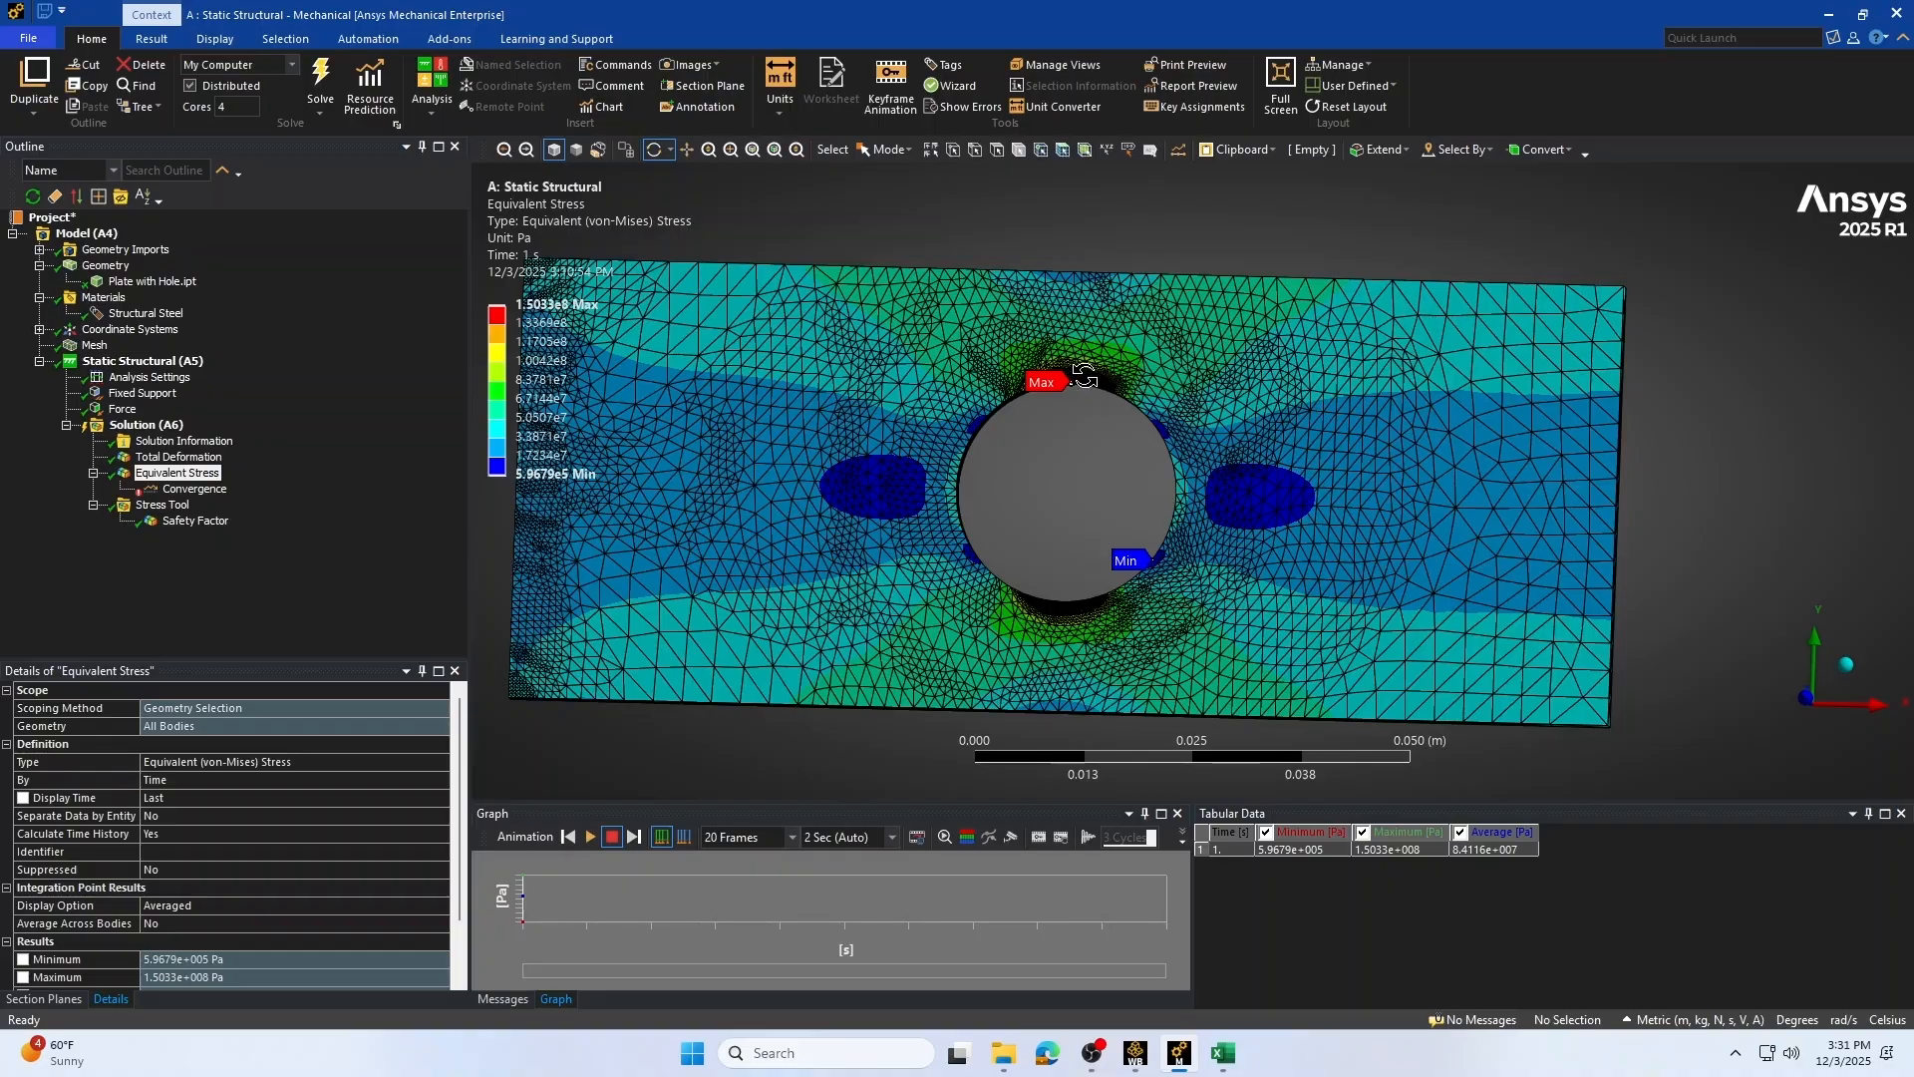
In Ansys Mechanical, inspect the Equivalent Stress mesh density across the whole plate and close up around the hole
scroll(1086, 384, "down", 5)
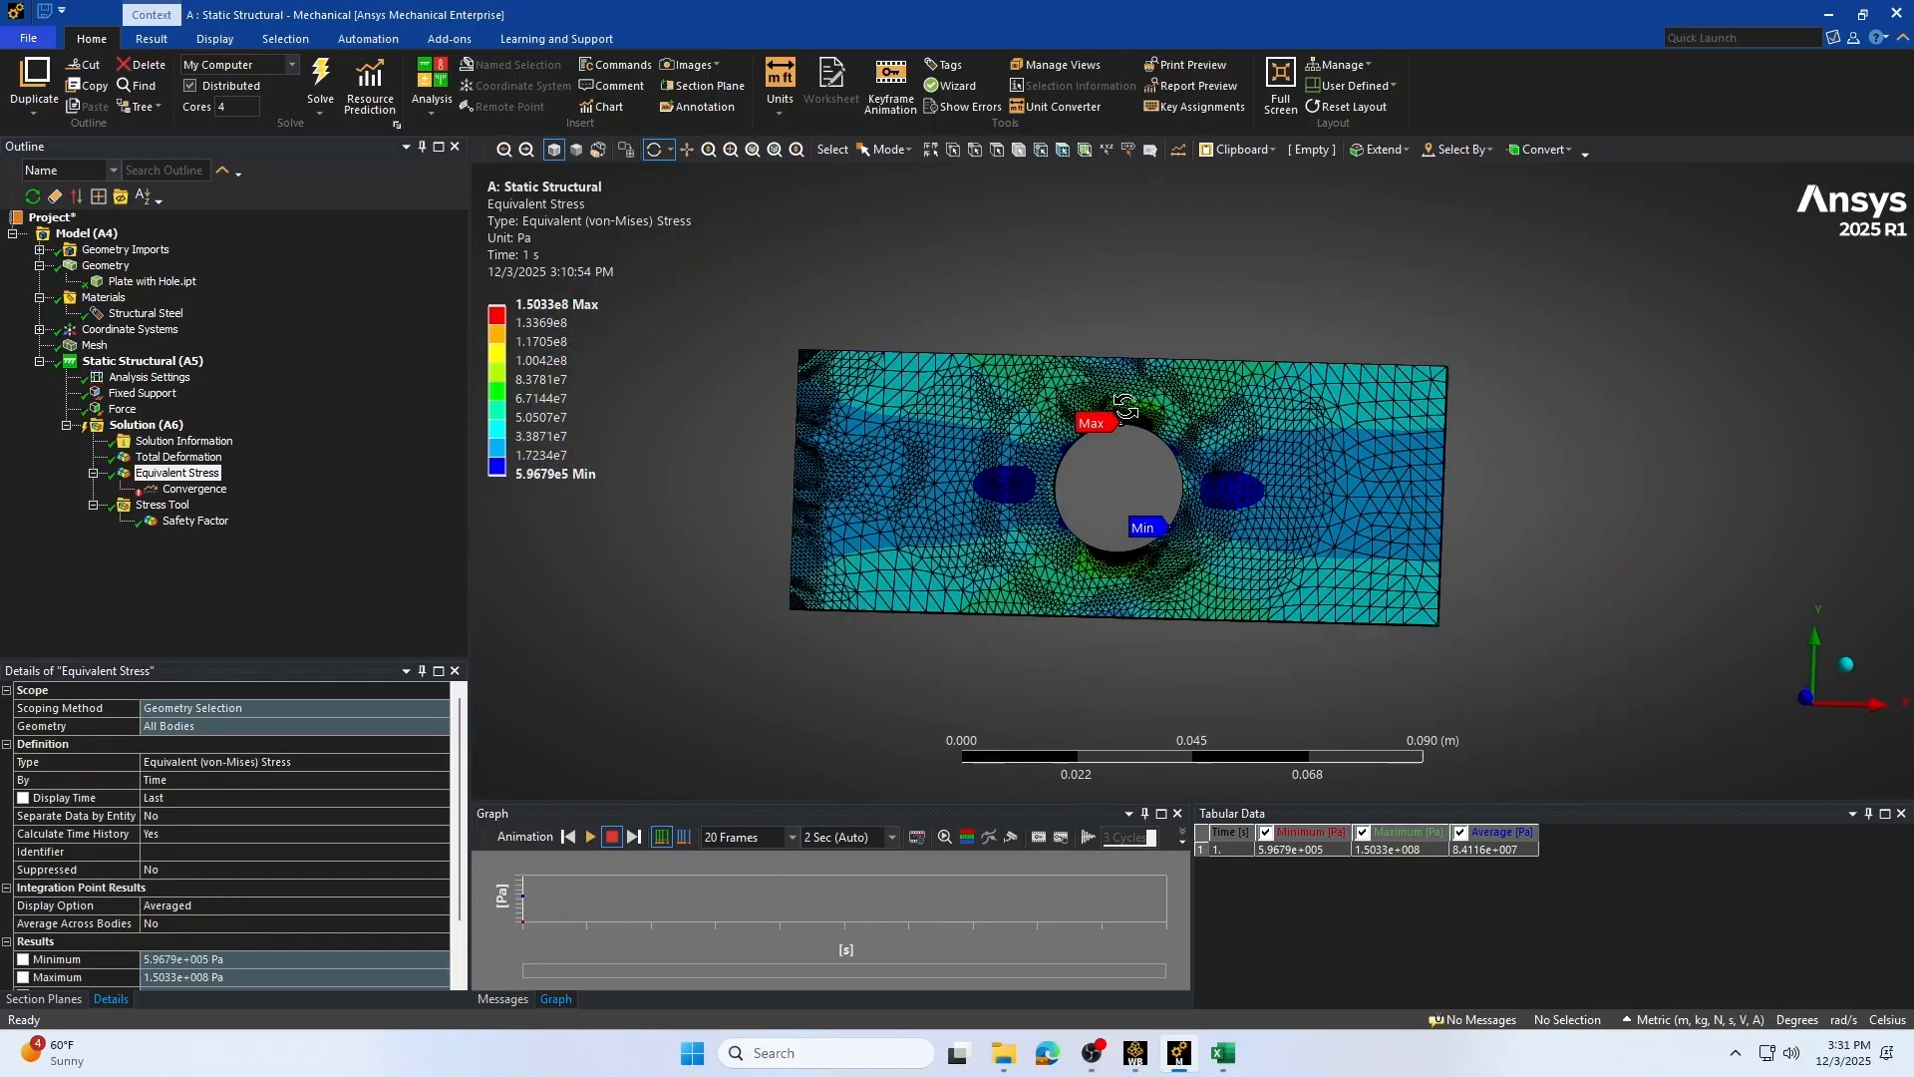
scroll(1125, 407, "up", 3)
scroll(1103, 403, "up", 5)
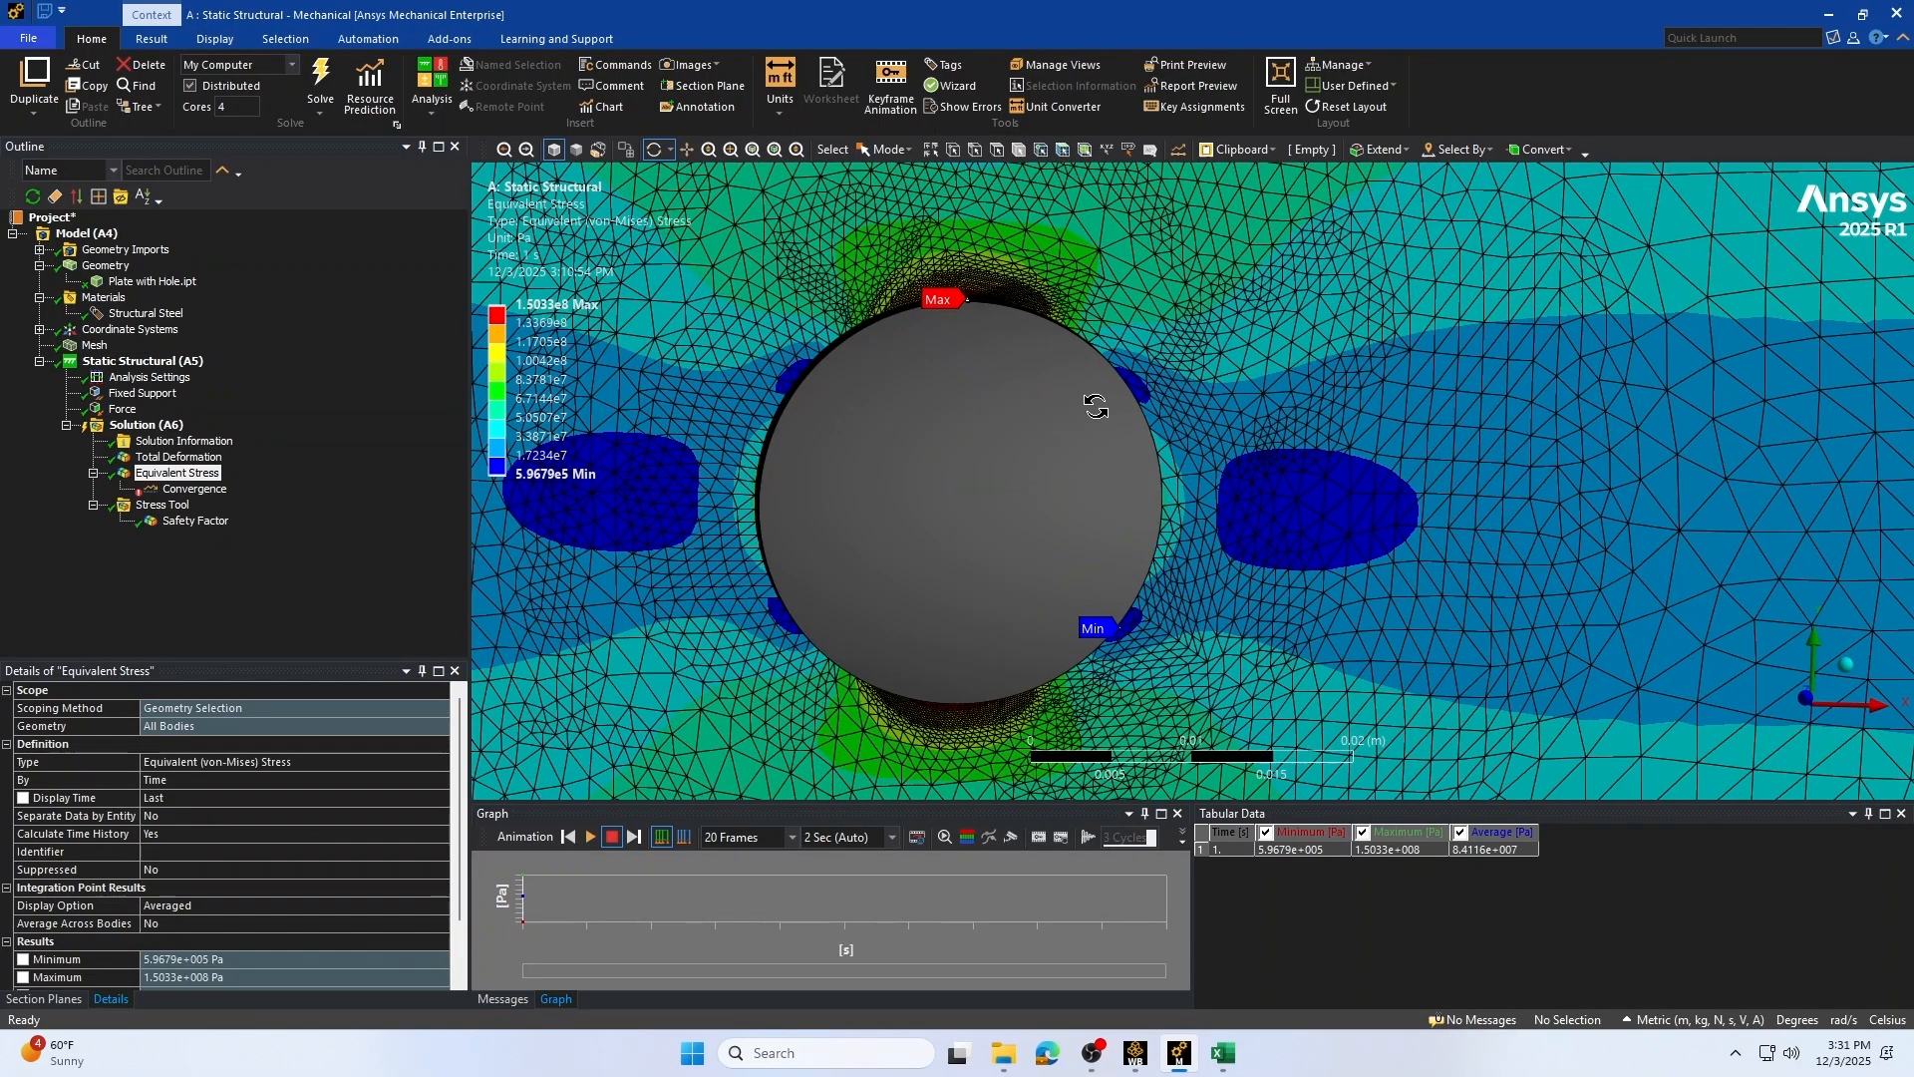
scroll(1081, 434, "up", 2)
scroll(975, 361, "up", 2)
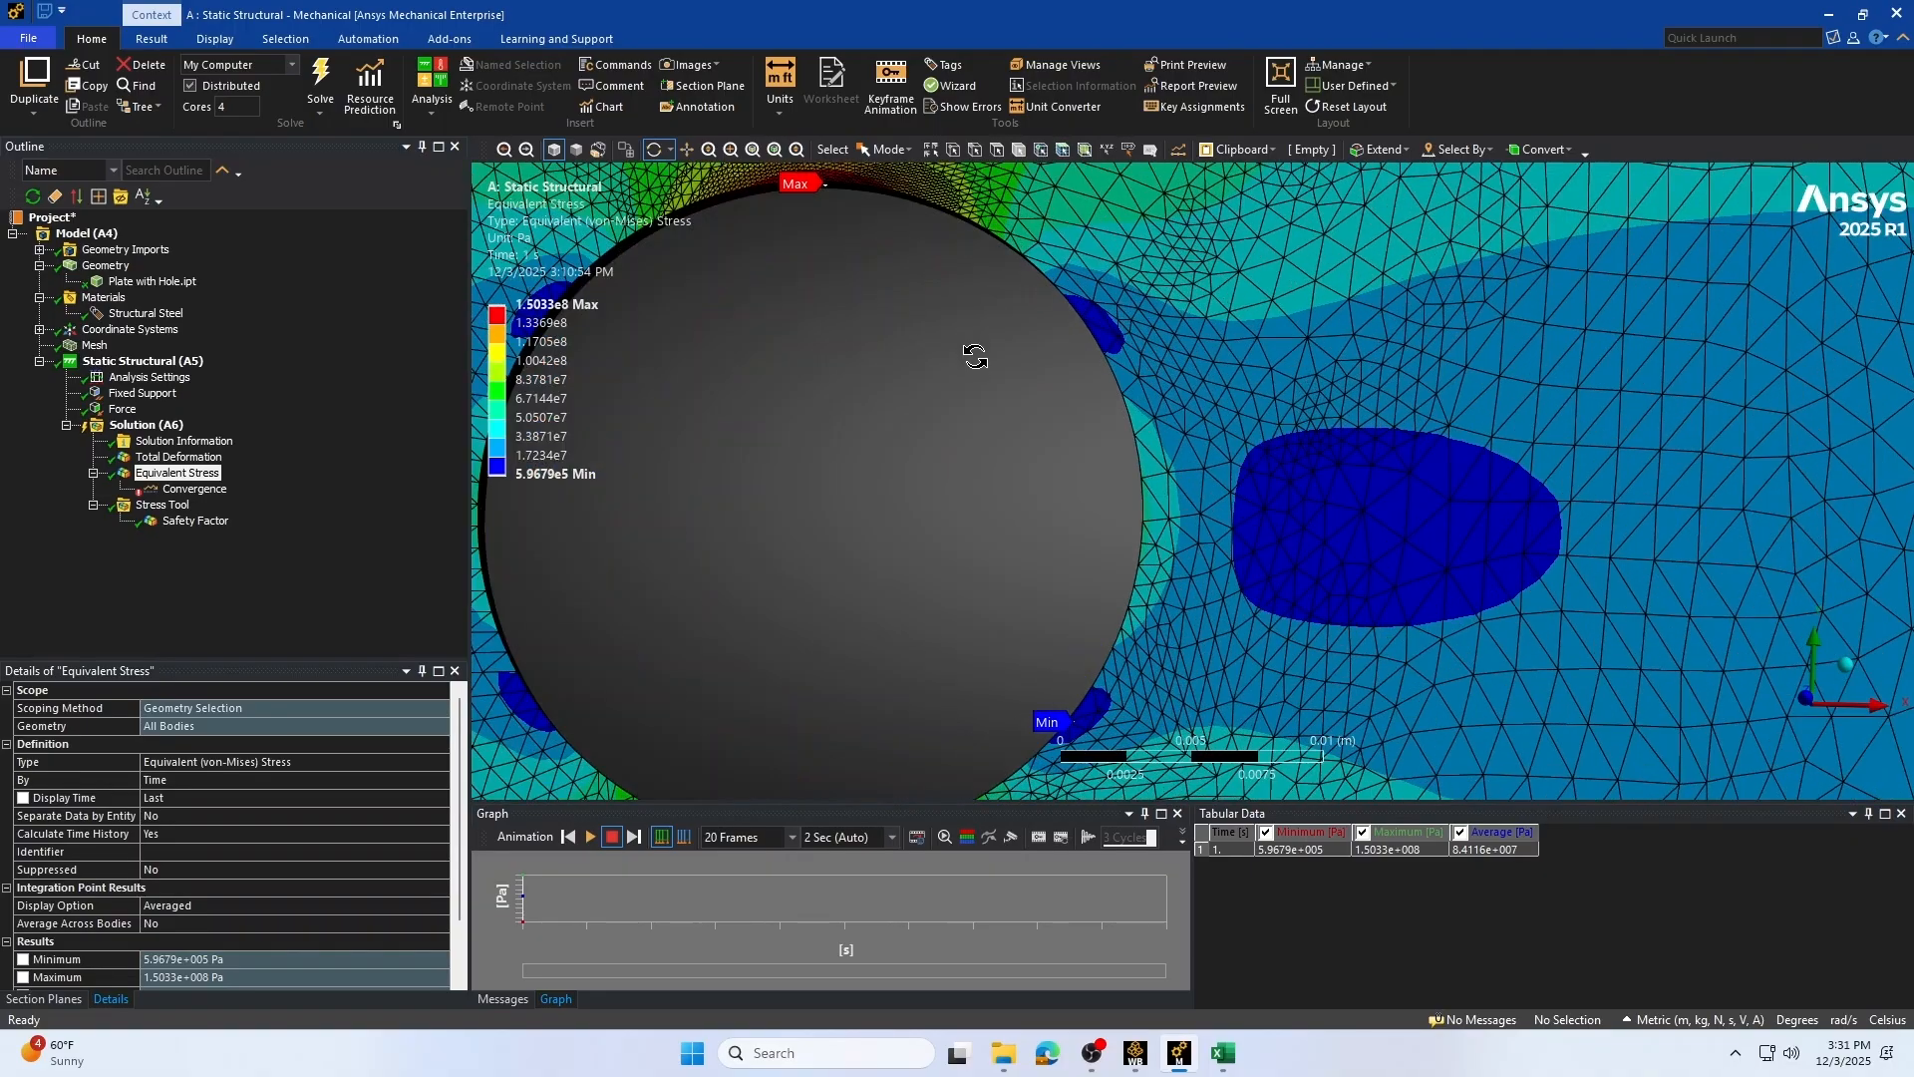